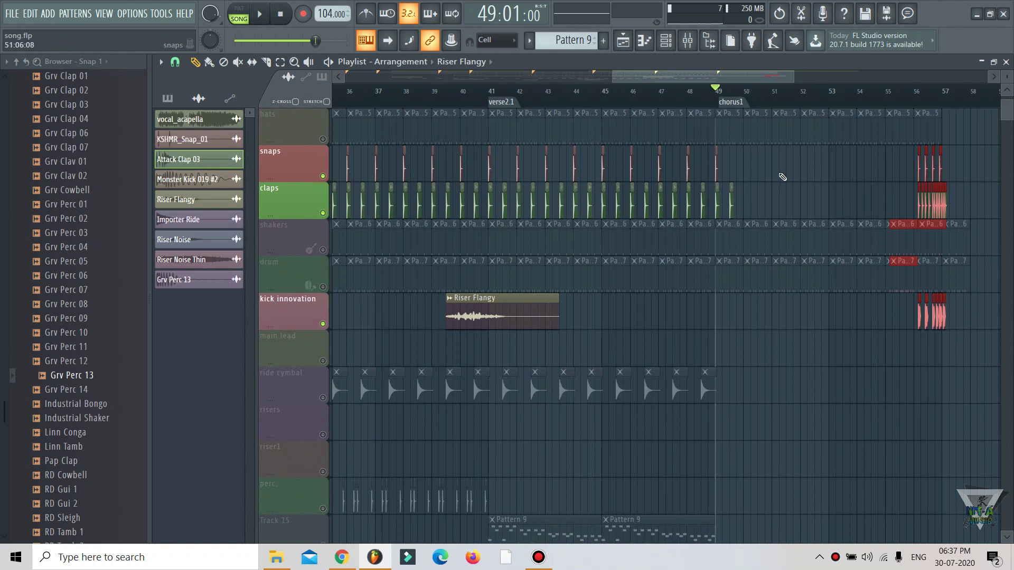
Step: Delete the snap and clap clips from bar 48 to bar 49 and the surplus shaker and drum patterns after bar 55
right_click(716, 168)
right_click(688, 169)
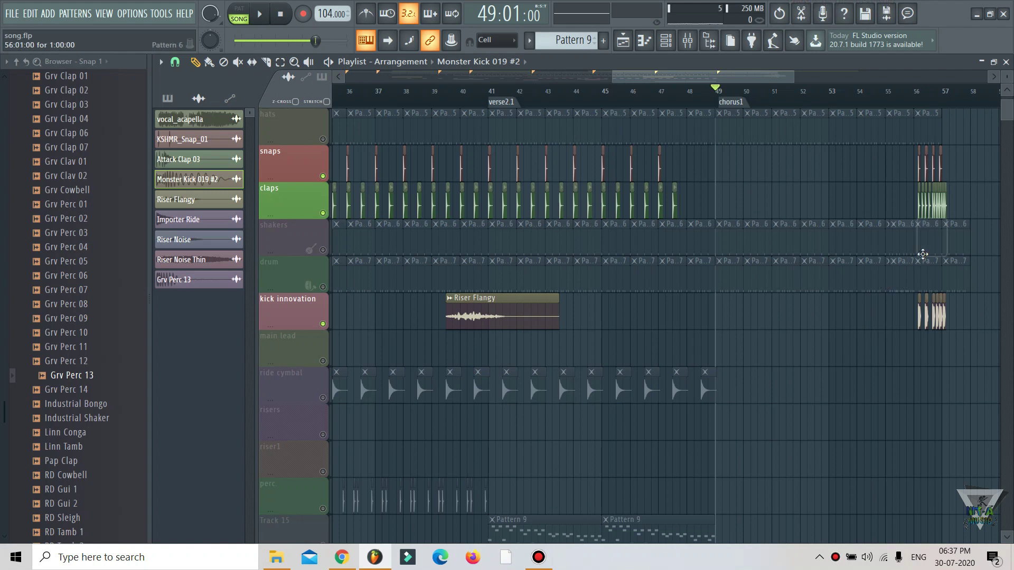
right_click(929, 264)
Step: Move the snap, clap and kick fill from bar 56 back to about bar 48, just before the chorus1 marker
drag(980, 145, 914, 372)
drag(949, 319, 710, 309)
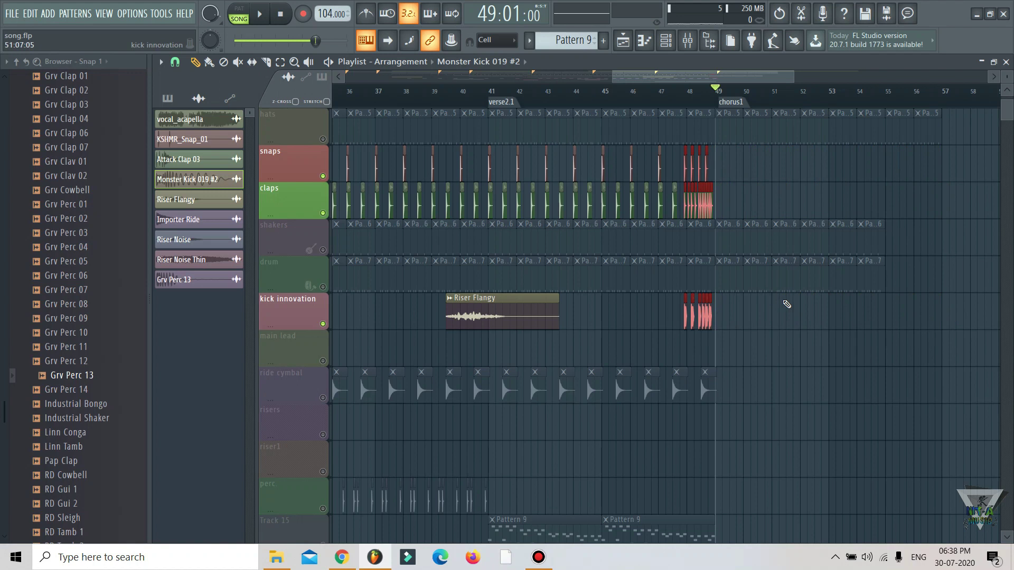
scroll(786, 305, up, 3)
scroll(707, 111, up, 5)
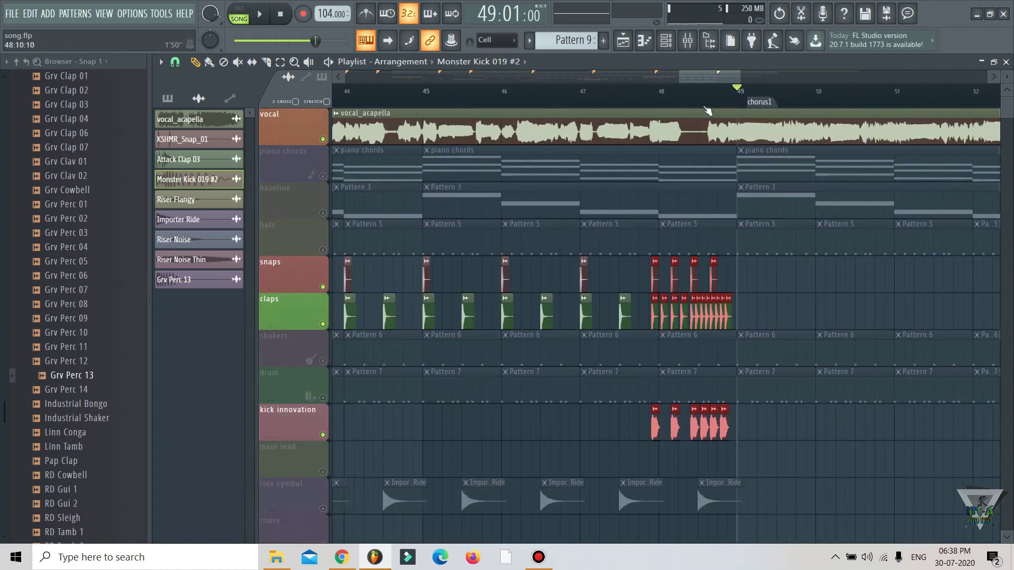
drag(631, 312, 635, 311)
key(ctrl+z)
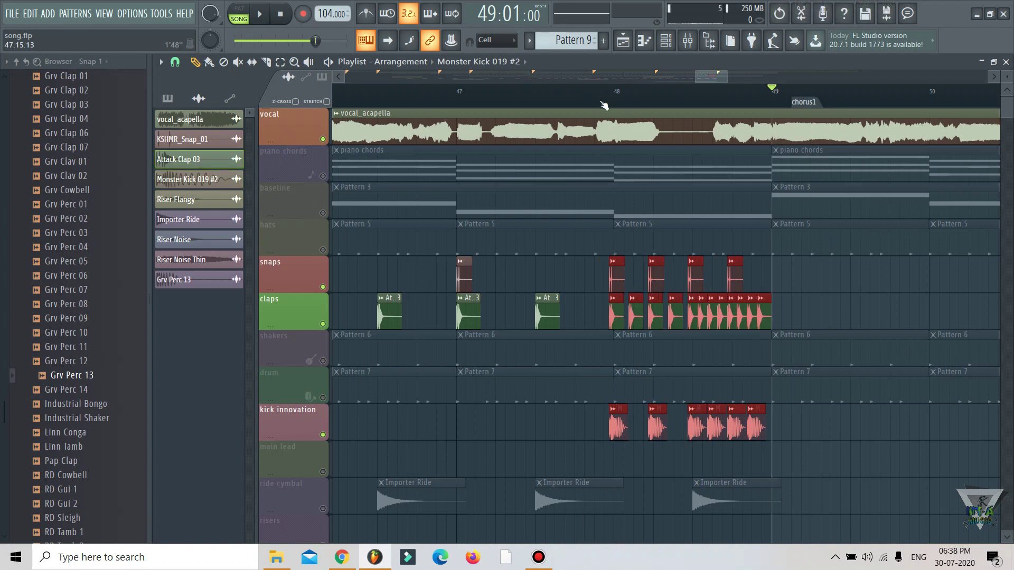
Step: Align the start of the selected snap, clap and kick fill exactly with the bar 48 line
scroll(603, 105, down, 10)
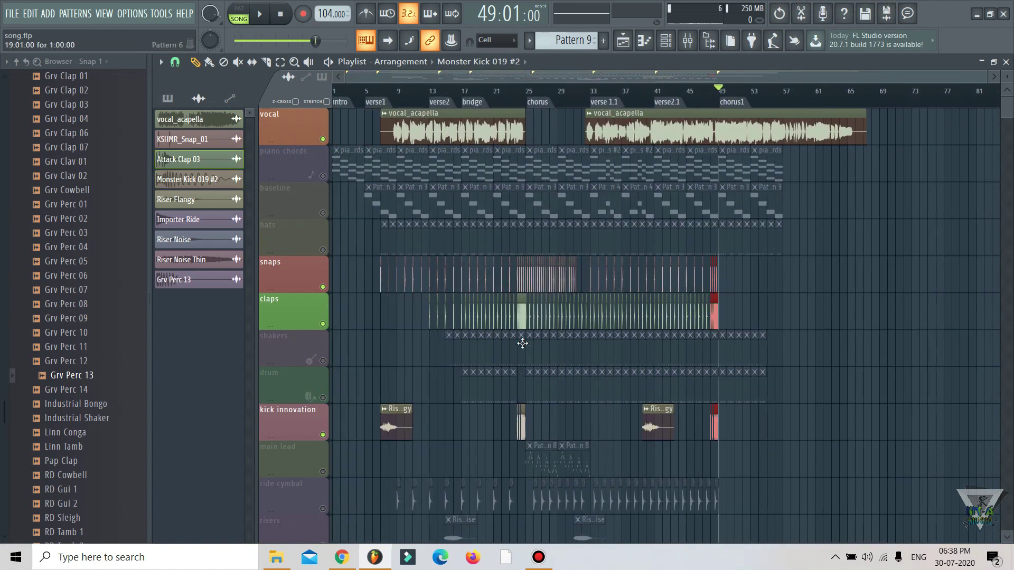
scroll(525, 101, up, 6)
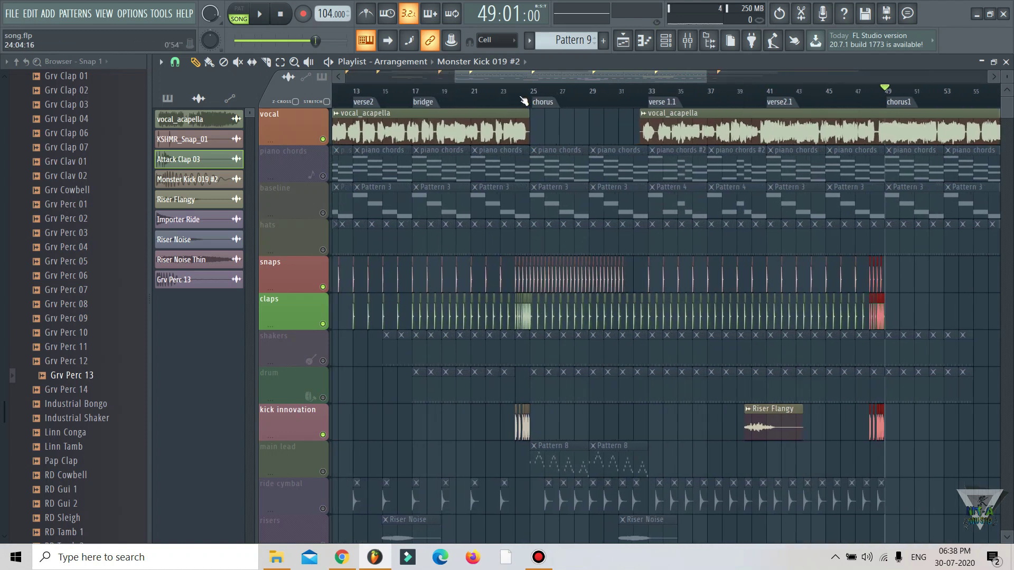
scroll(606, 68, down, 5)
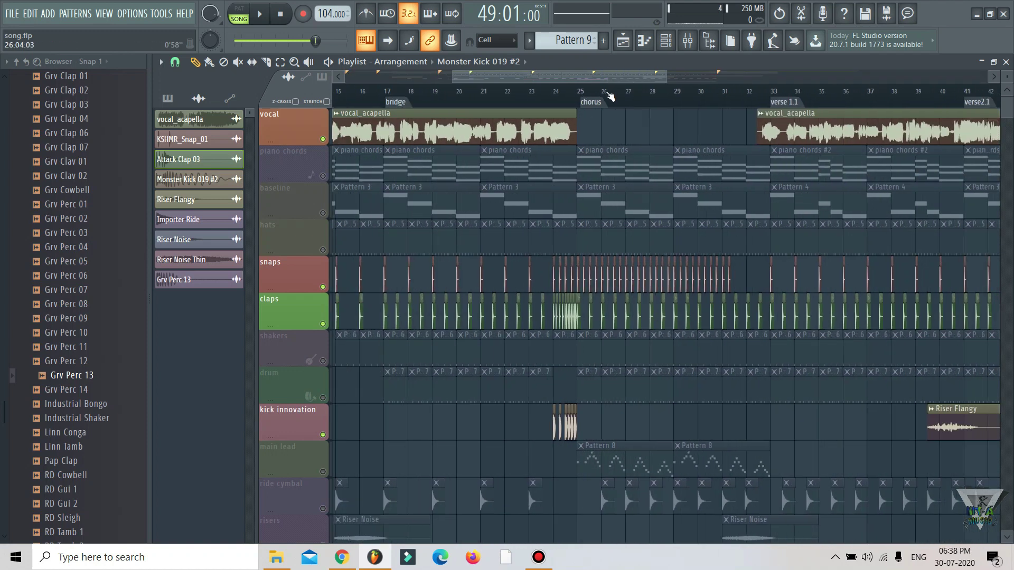
scroll(739, 92, up, 6)
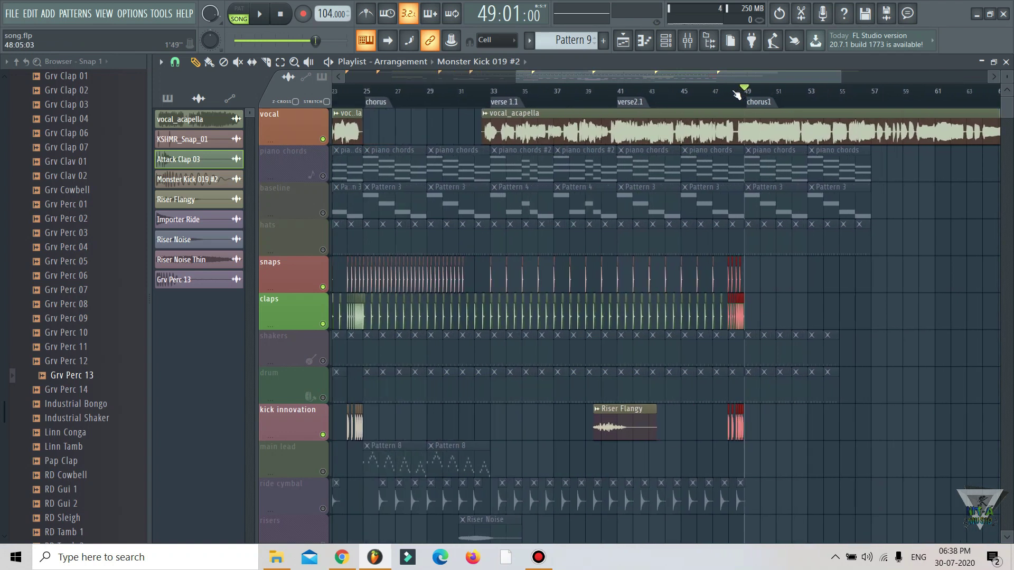
scroll(686, 95, up, 5)
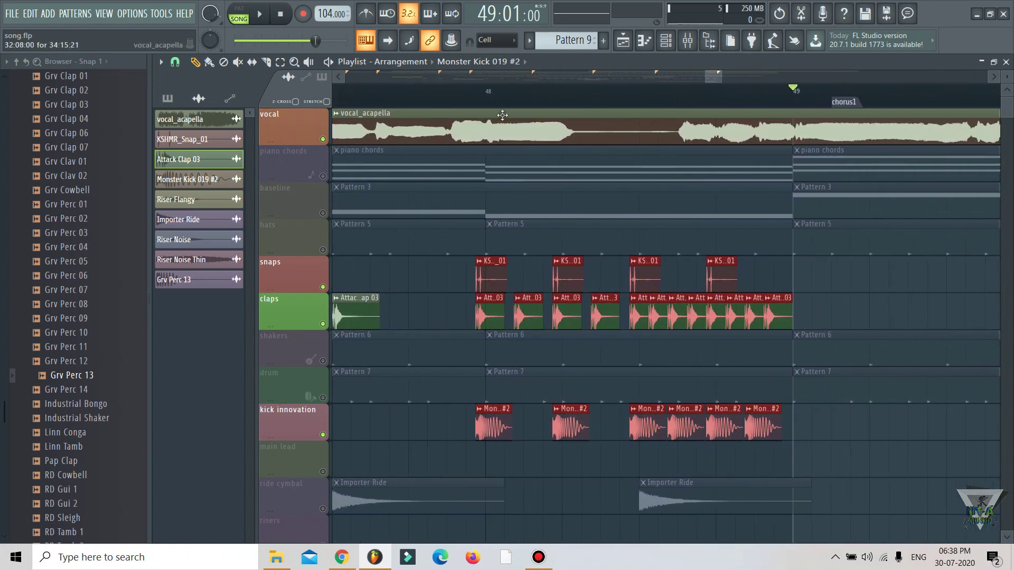
scroll(502, 115, up, 3)
mouse_move(515, 274)
mouse_down()
mouse_move(548, 278)
mouse_move(517, 275)
mouse_up()
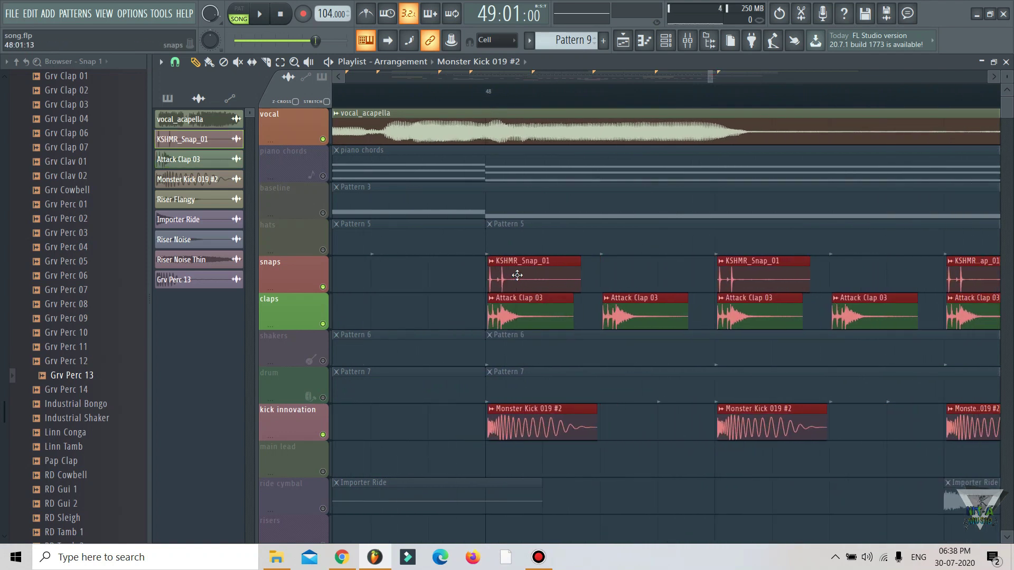
scroll(496, 91, up, 2)
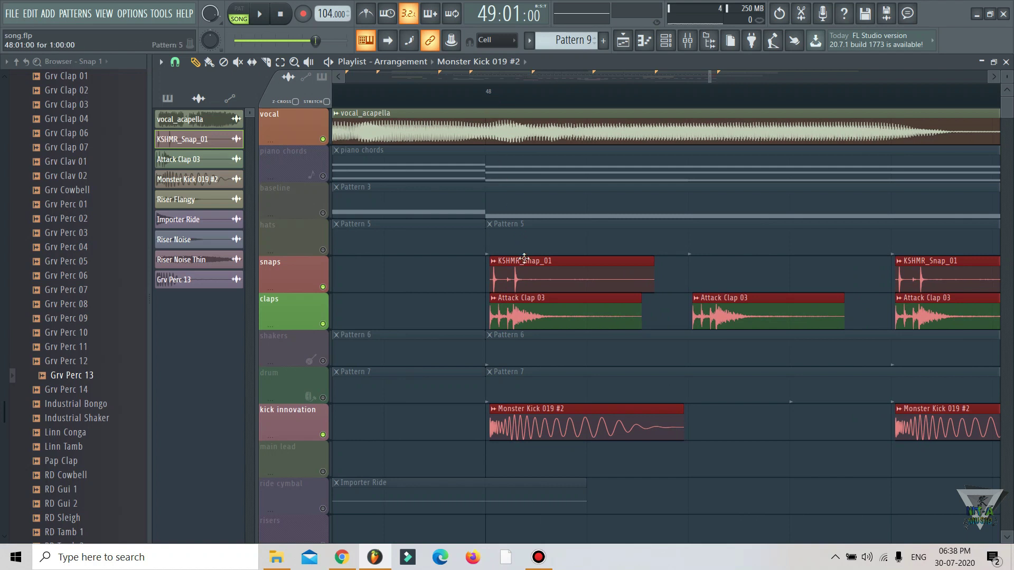
drag(525, 281, 523, 281)
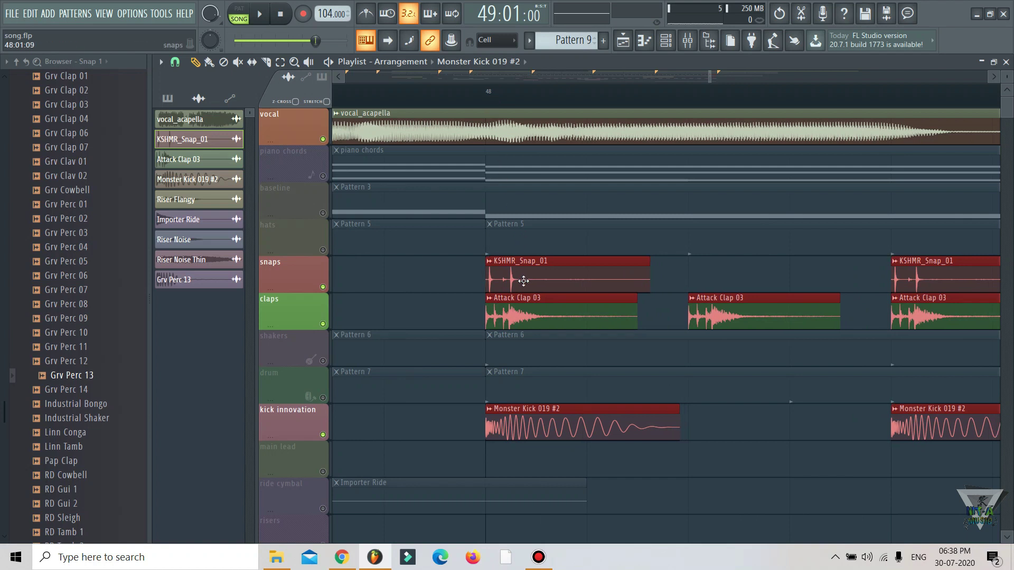
Step: Deselect the fill, play it through into chorus1 and pause the playback
scroll(505, 101, down, 4)
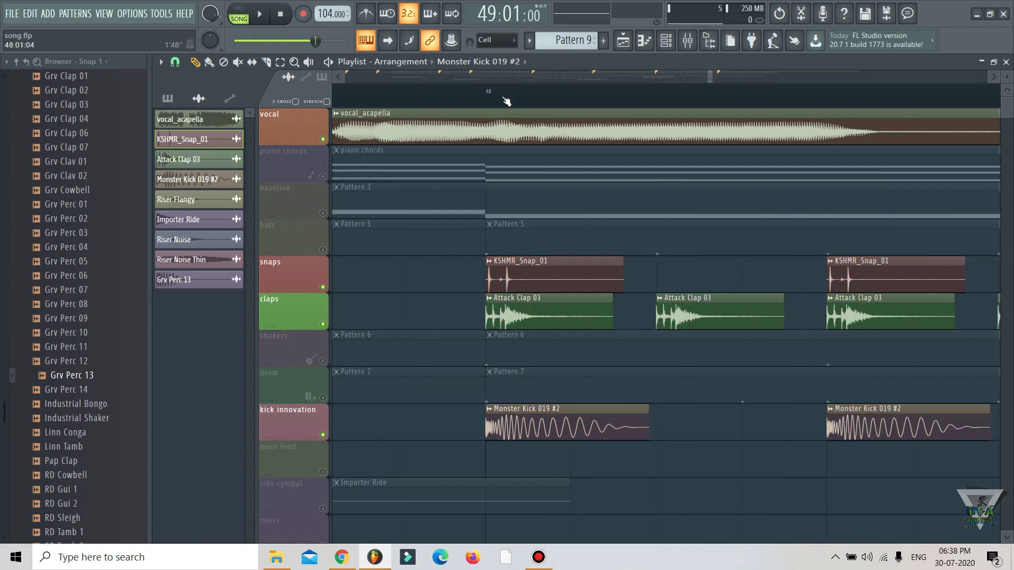
scroll(504, 100, down, 2)
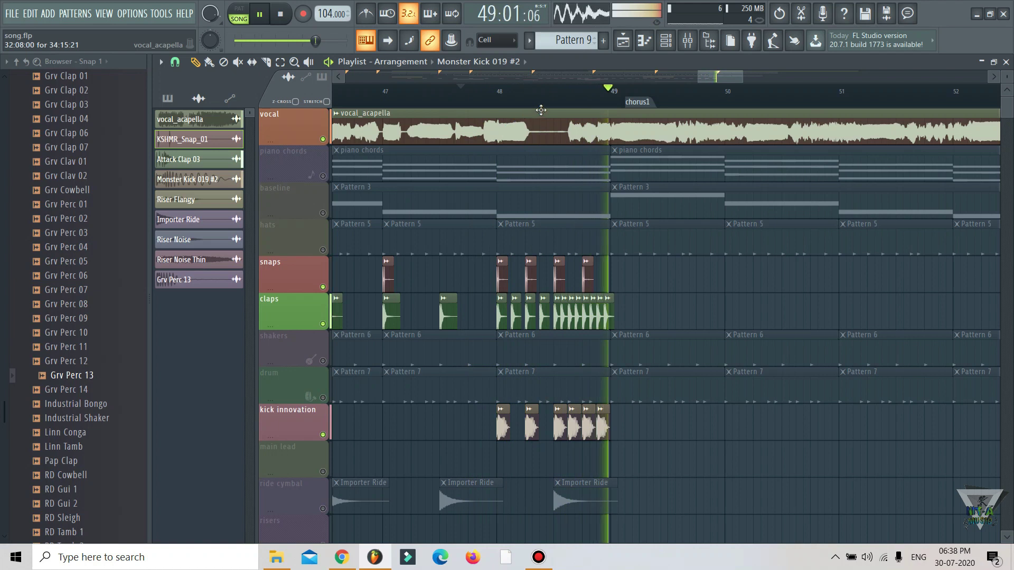
scroll(553, 106, down, 4)
scroll(553, 108, down, 1)
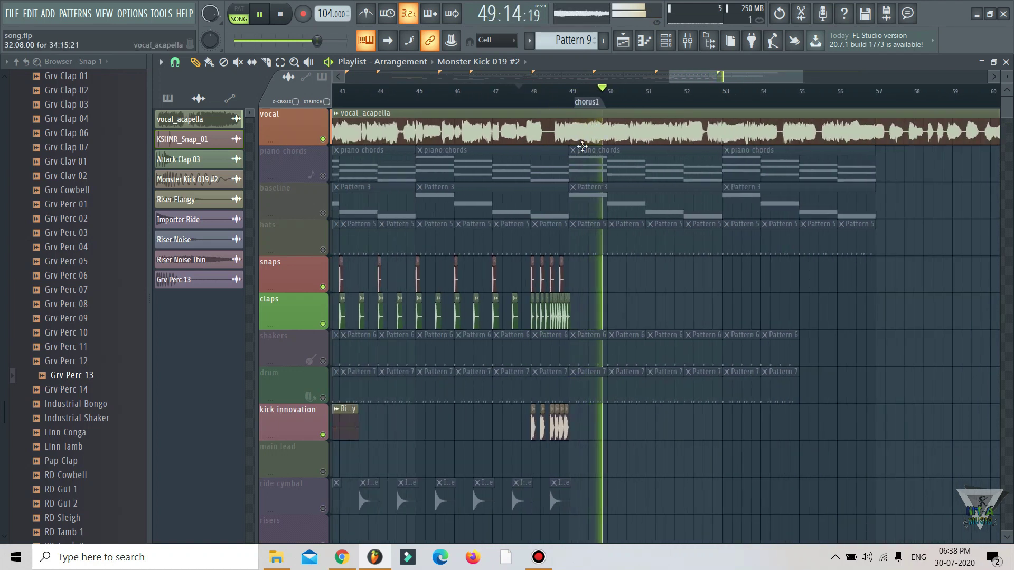
scroll(557, 87, down, 5)
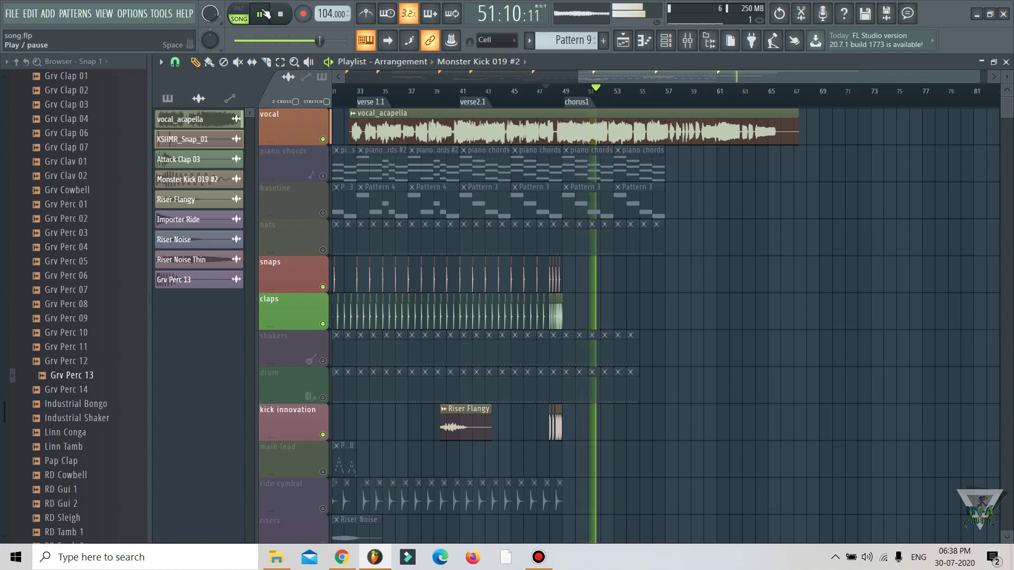
key(space)
scroll(567, 83, down, 3)
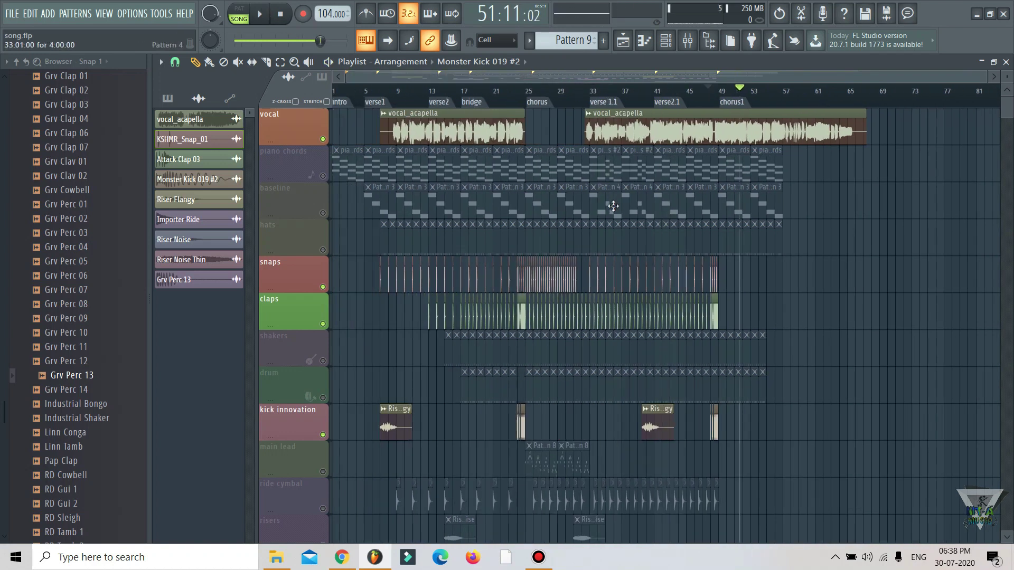
Step: Copy the snap and clap clips of bars 33 to 47 to the section after bar 47
scroll(624, 121, up, 5)
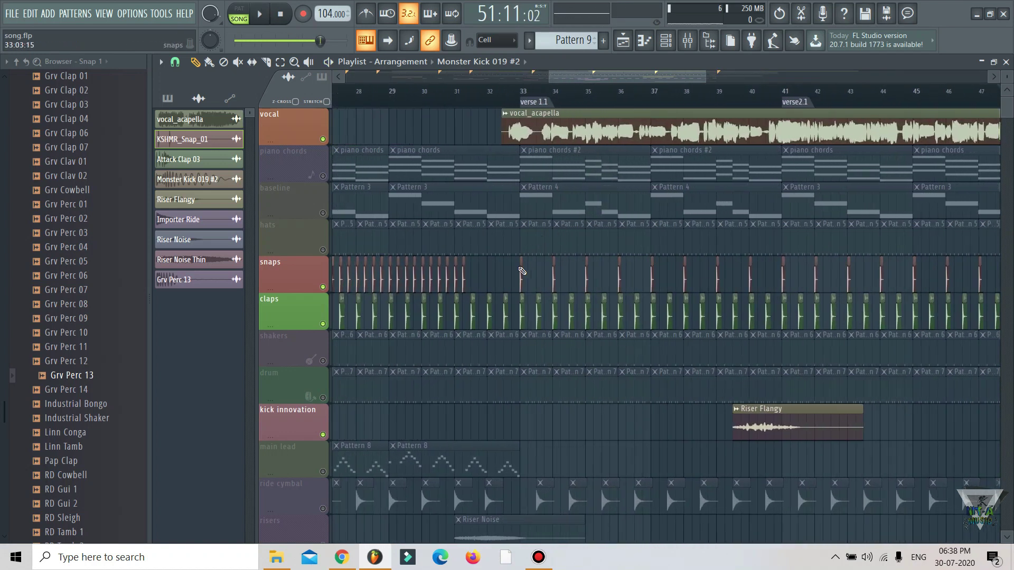
drag(537, 308, 962, 306)
scroll(765, 229, right, 5)
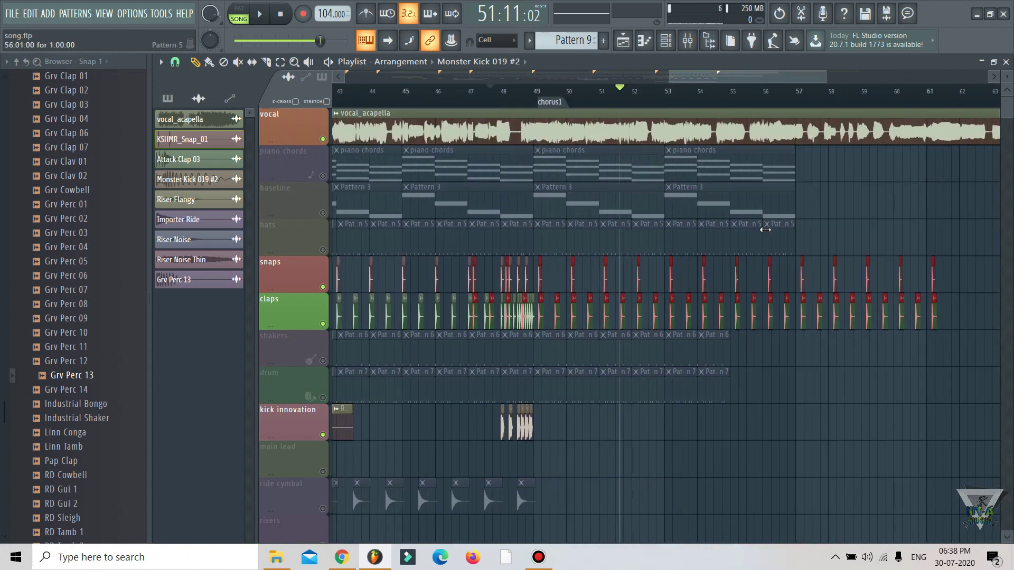
scroll(536, 106, up, 6)
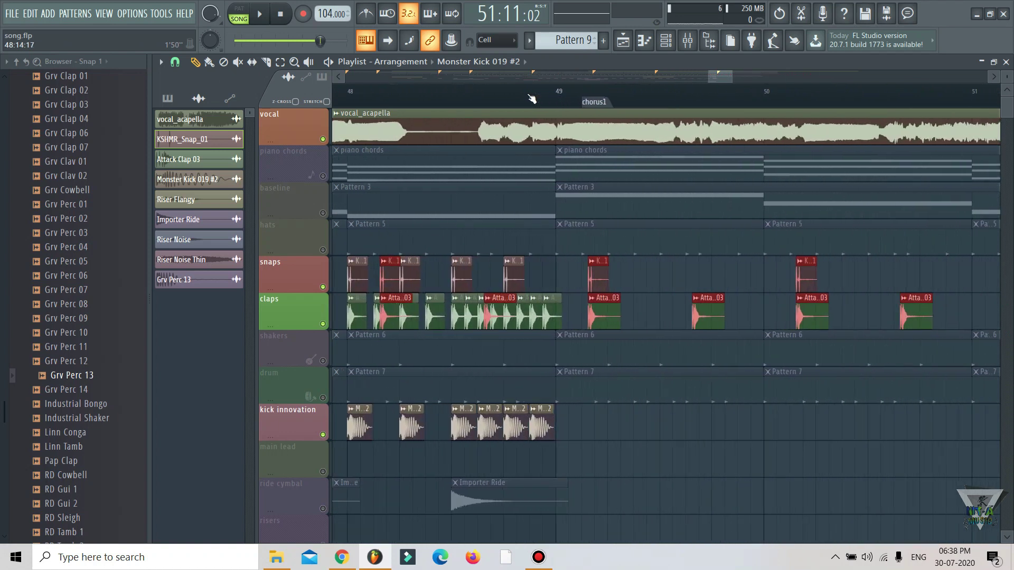
Step: Shift the copied snap and clap clips so they start exactly at bar 49, on the chorus1 section
drag(388, 279, 836, 285)
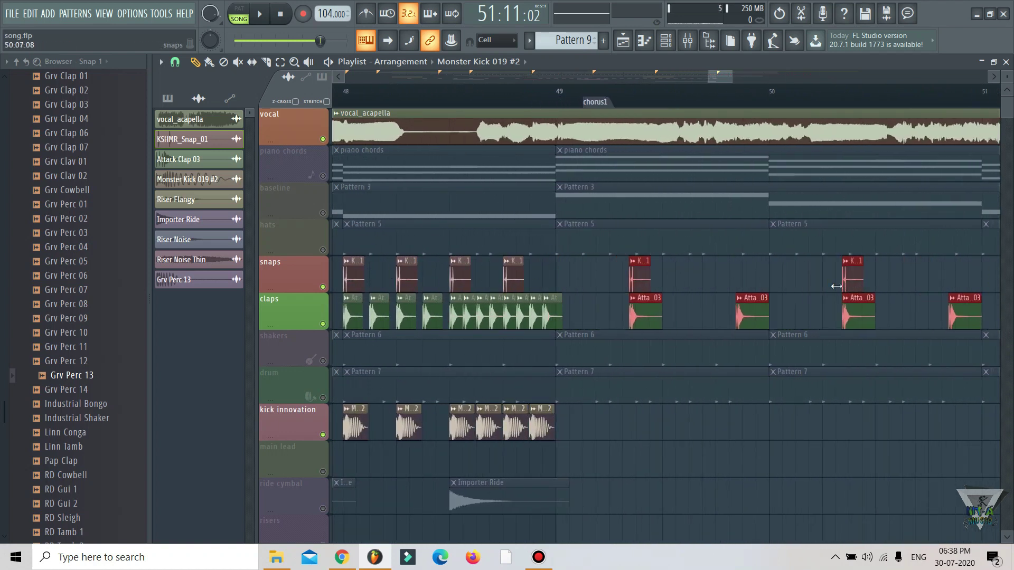
drag(633, 278, 565, 274)
scroll(557, 101, up, 6)
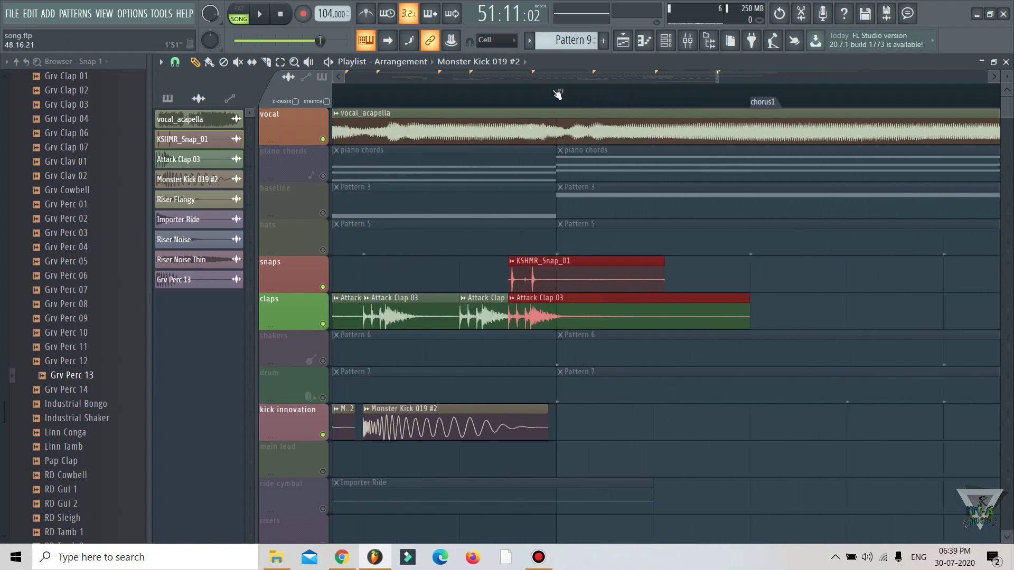
drag(548, 282, 599, 280)
scroll(552, 106, down, 8)
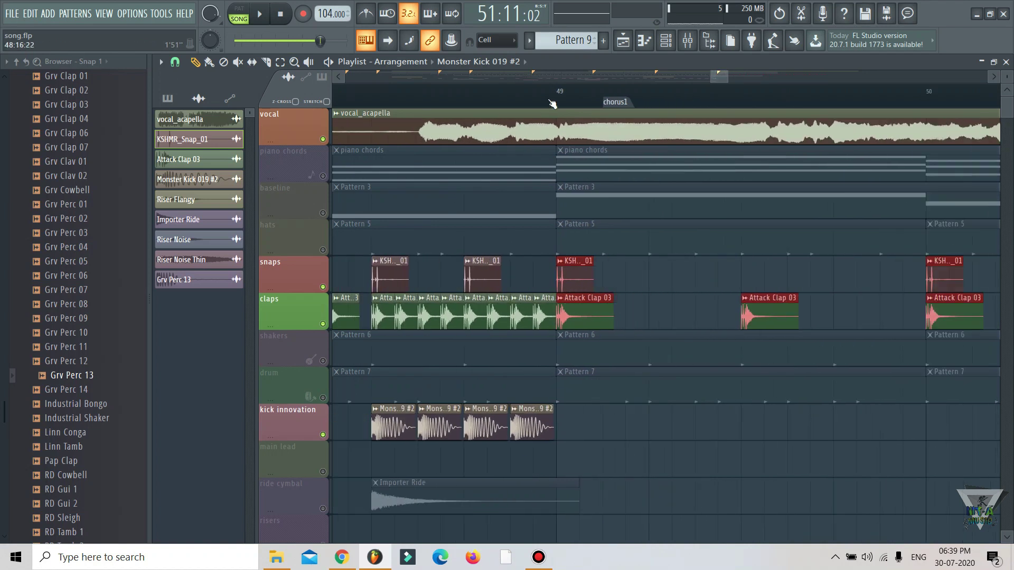
scroll(552, 103, down, 5)
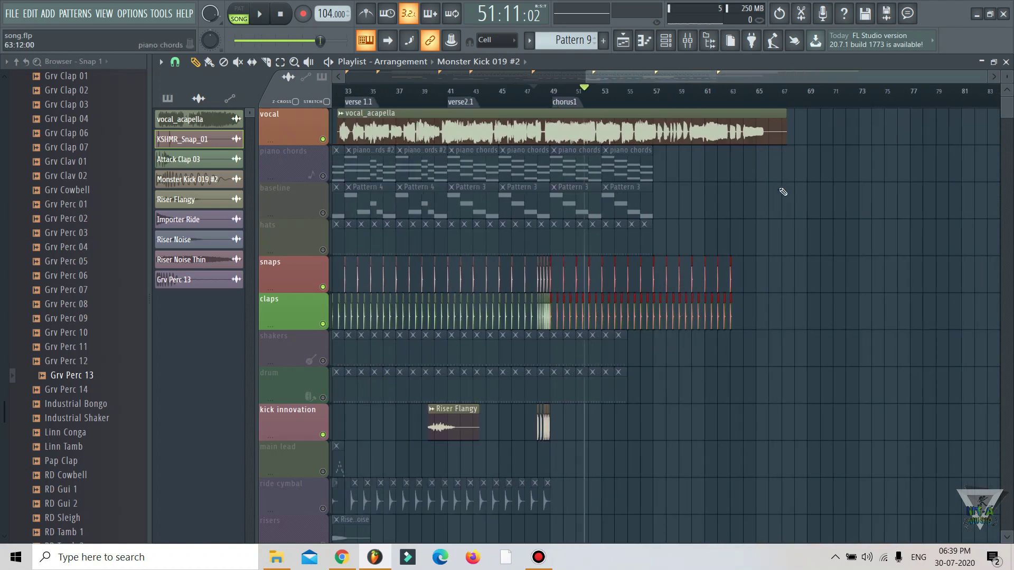
Step: Re-enable all the muted tracks and play the arrangement from about bar 42 in verse2.1
click(323, 360)
click(468, 89)
click(274, 13)
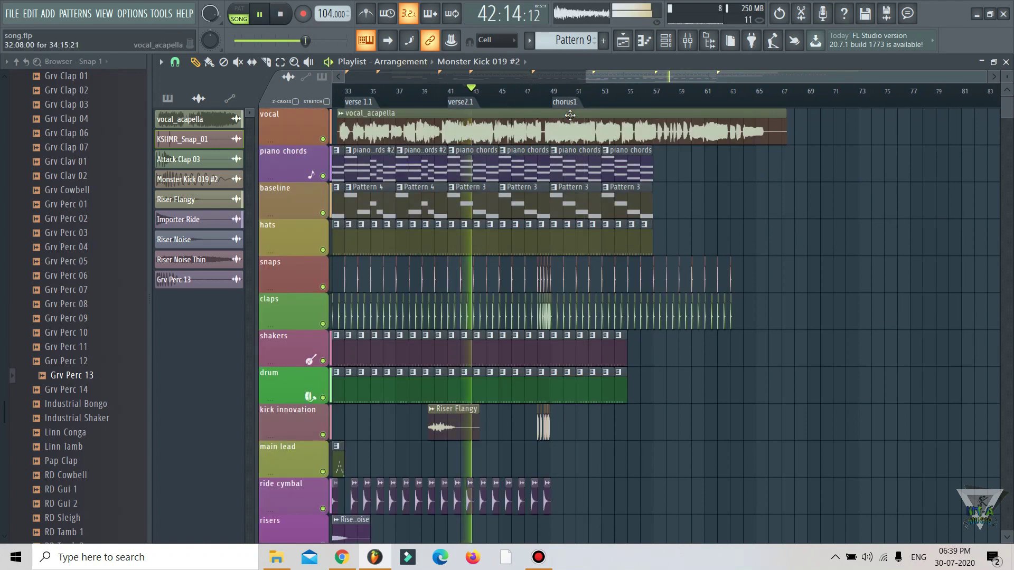
drag(627, 77, 617, 81)
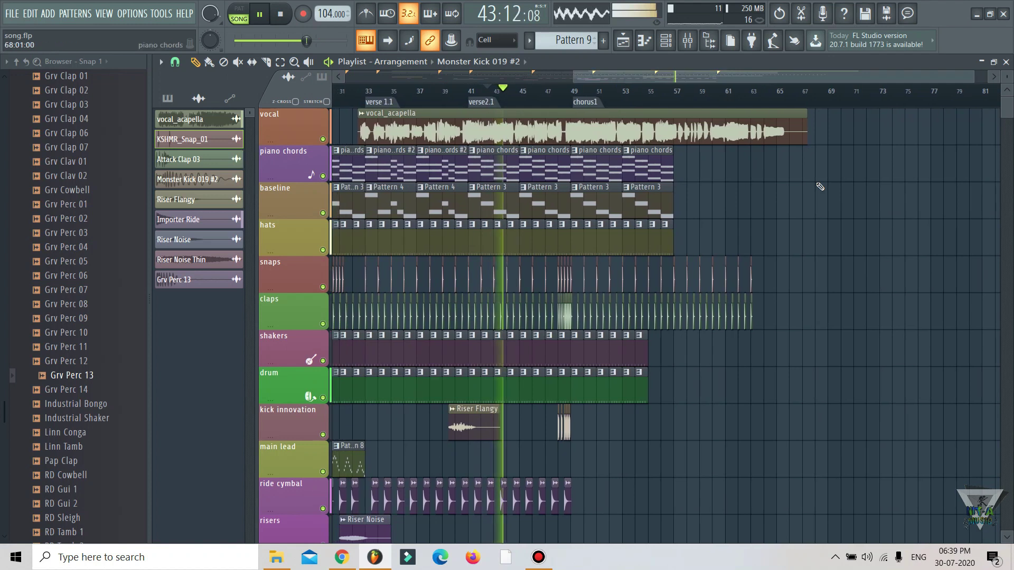
scroll(818, 187, down, 7)
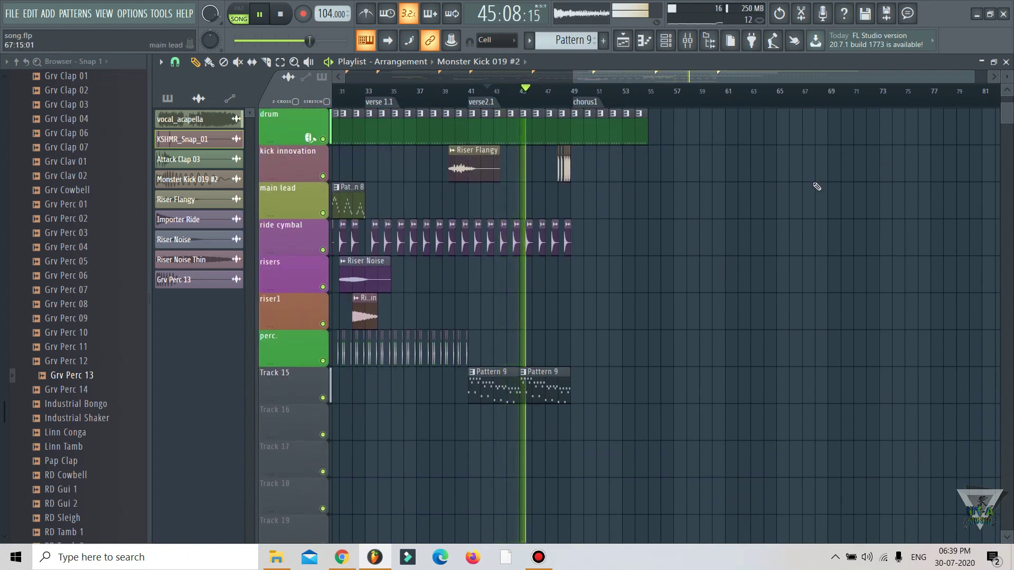
scroll(818, 187, up, 7)
scroll(815, 187, up, 1)
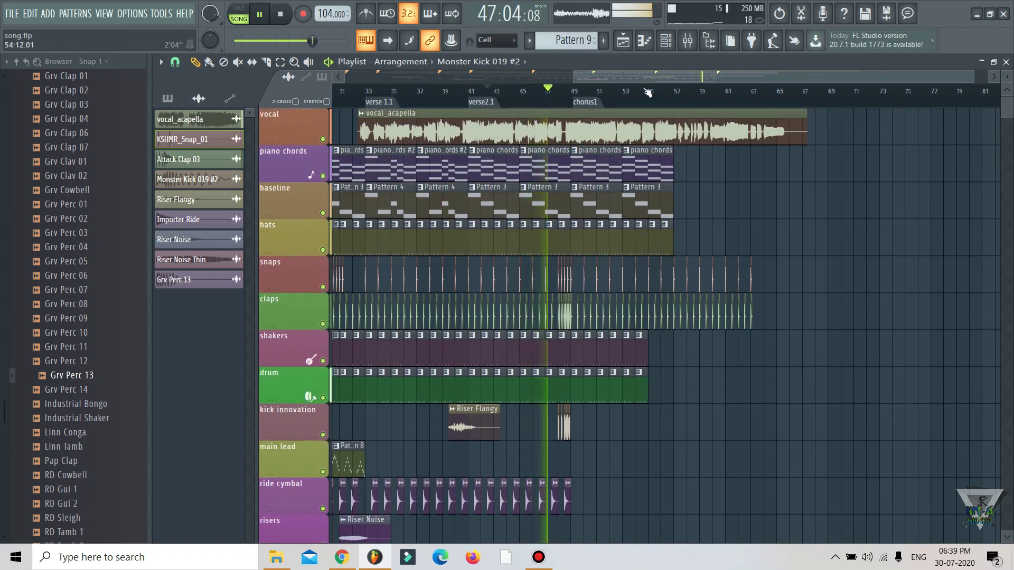
scroll(646, 93, up, 4)
scroll(646, 93, down, 5)
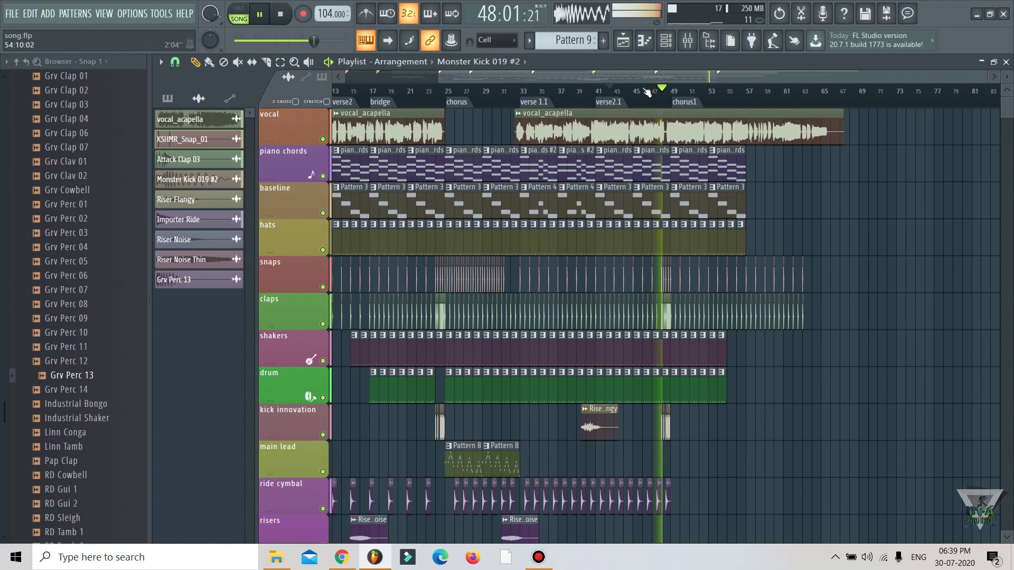
scroll(723, 217, down, 4)
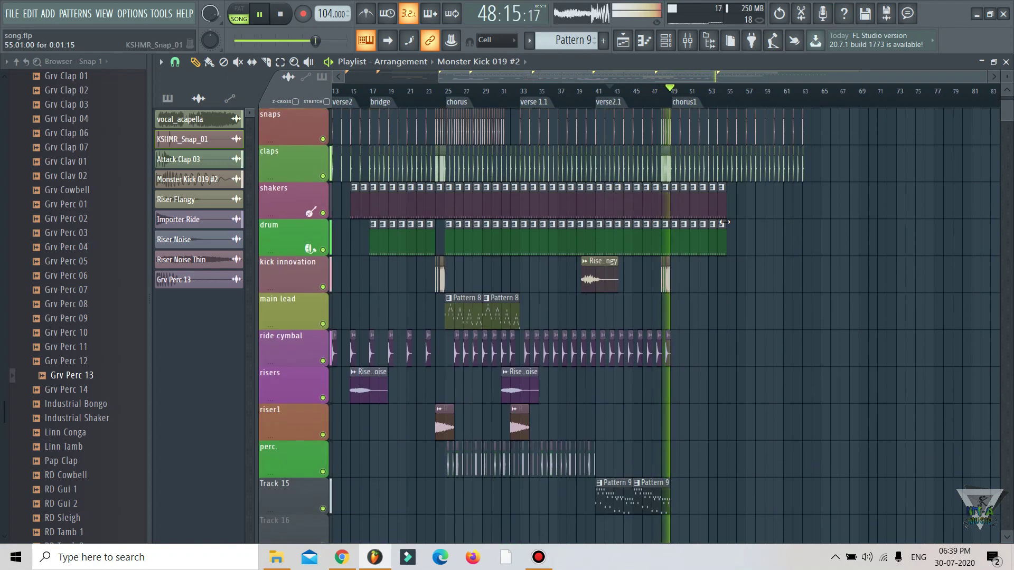
Step: Replay the full mix from shortly before bar 48 through the fill into chorus1 and pause it
click(658, 93)
scroll(669, 94, up, 5)
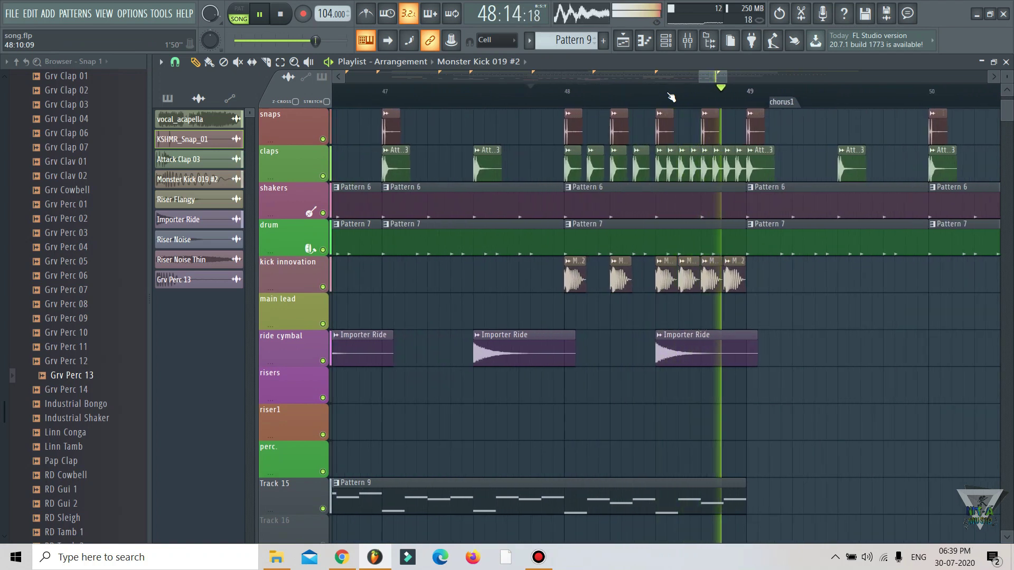
scroll(671, 96, down, 3)
scroll(755, 289, down, 3)
scroll(755, 290, up, 2)
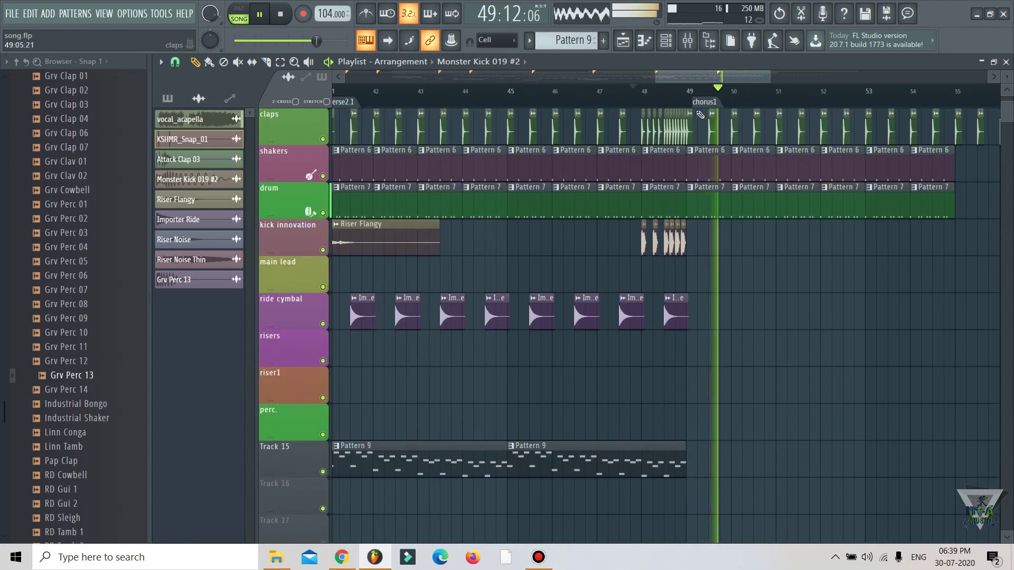
scroll(694, 98, down, 3)
scroll(693, 98, down, 2)
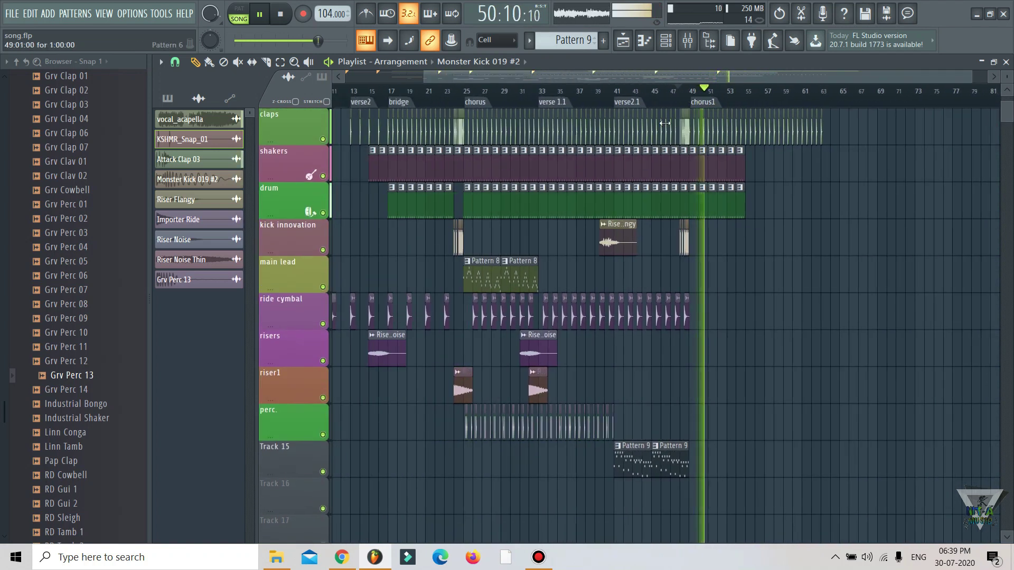
click(260, 14)
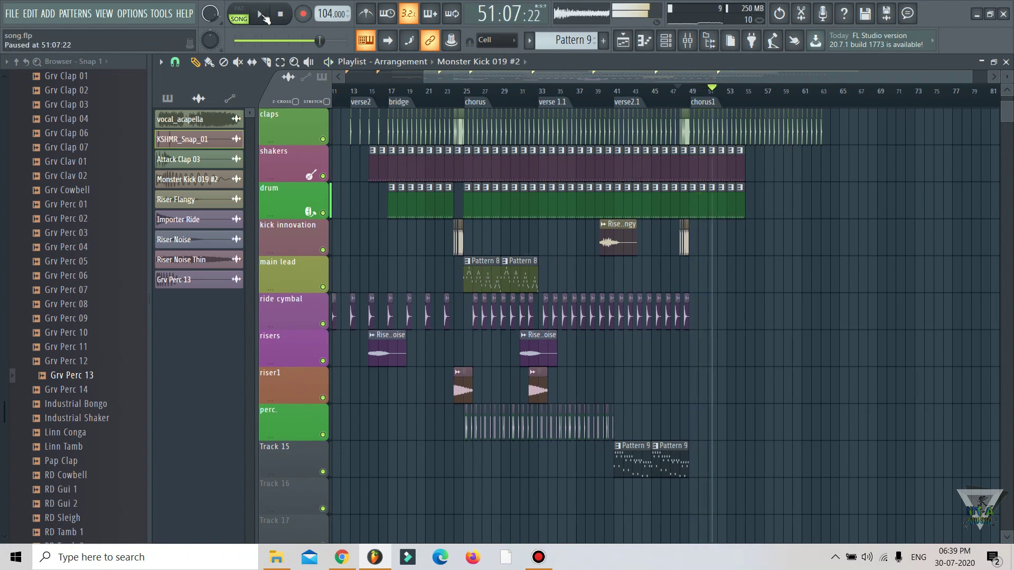
scroll(731, 85, up, 4)
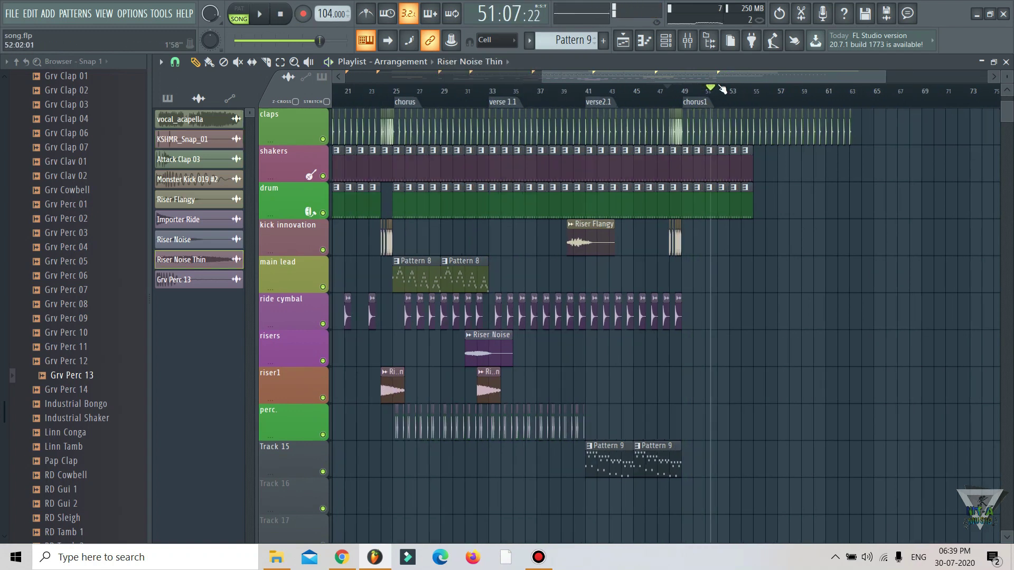
Step: Place Riser Noise Thin on the riser1 track at bar 48 and play the fill into chorus1 with it
click(583, 388)
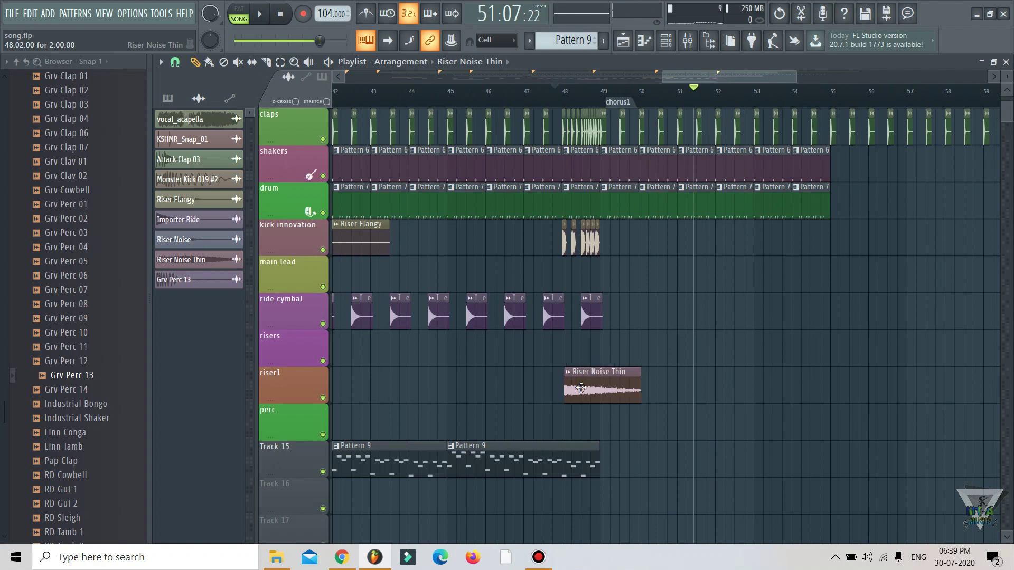
scroll(581, 127, up, 3)
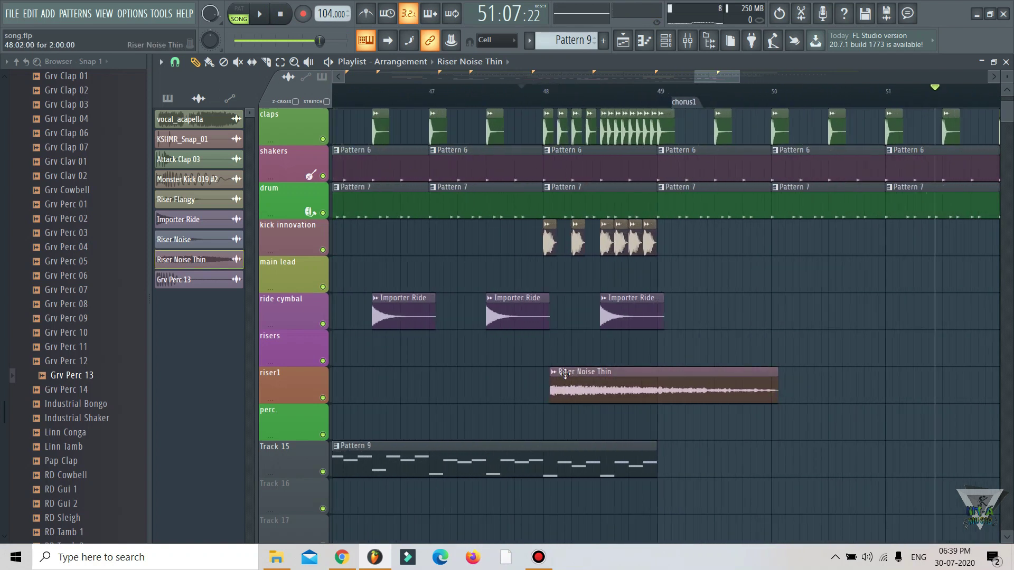
scroll(613, 101, down, 7)
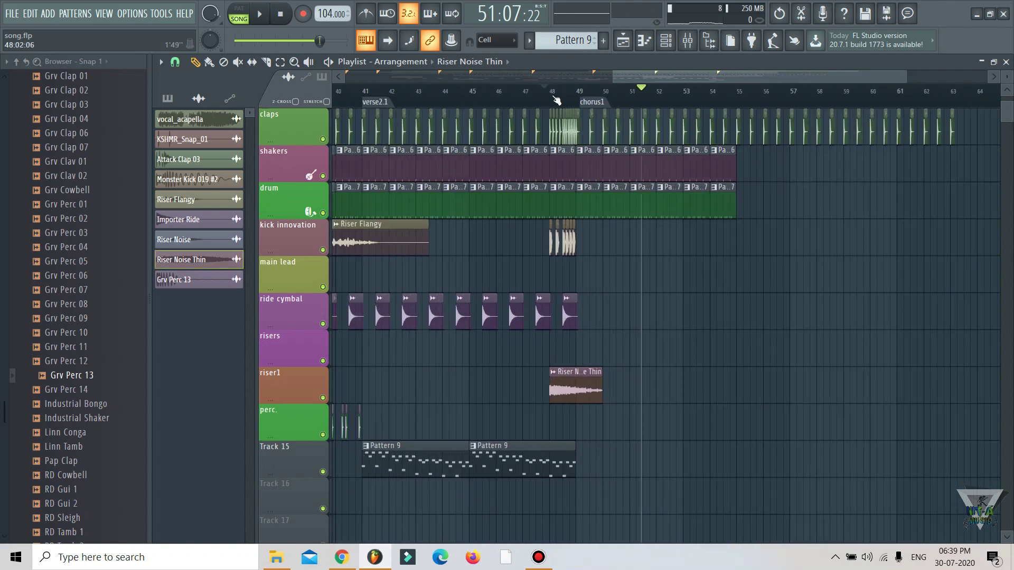
click(552, 101)
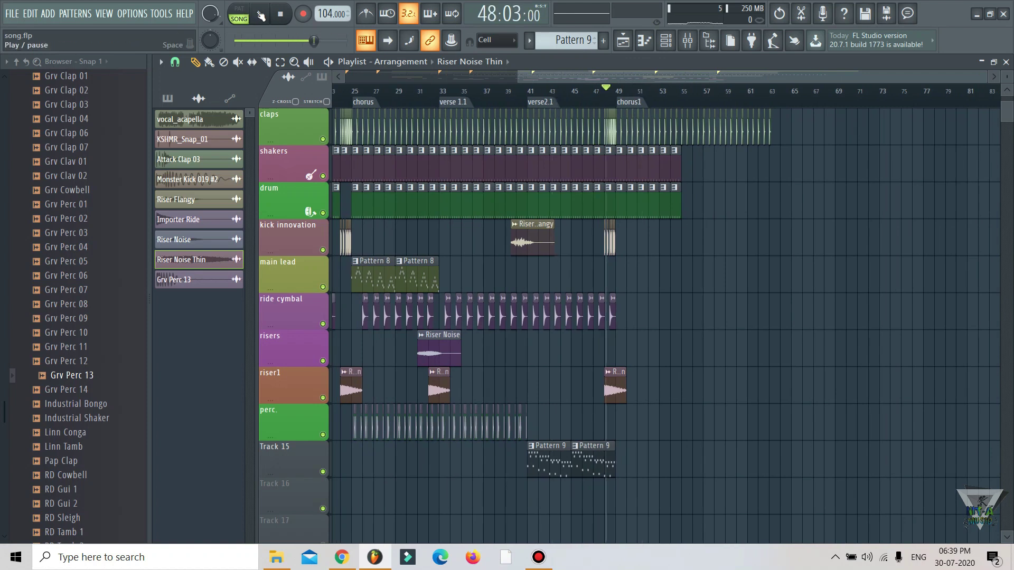
click(259, 16)
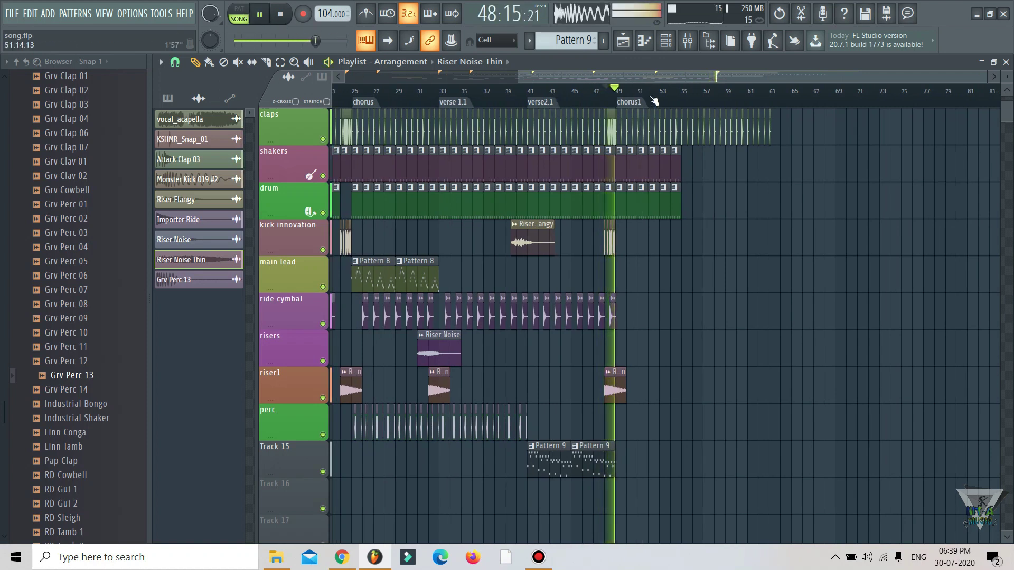
key(space)
Step: Place the Riser Noise clip on the risers track so it starts exactly at bar 48
scroll(669, 103, up, 5)
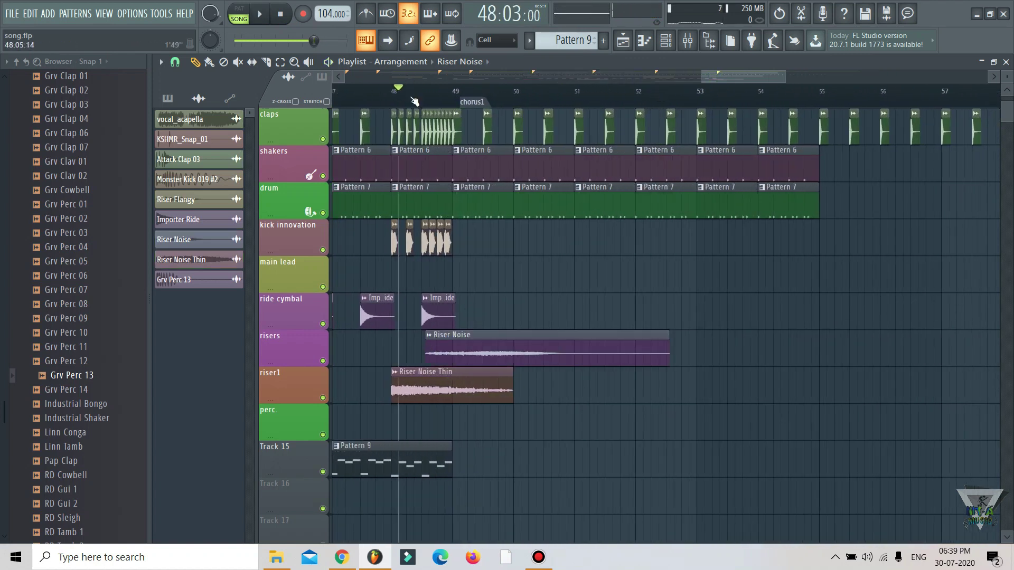
scroll(437, 223, up, 2)
drag(480, 340, 496, 341)
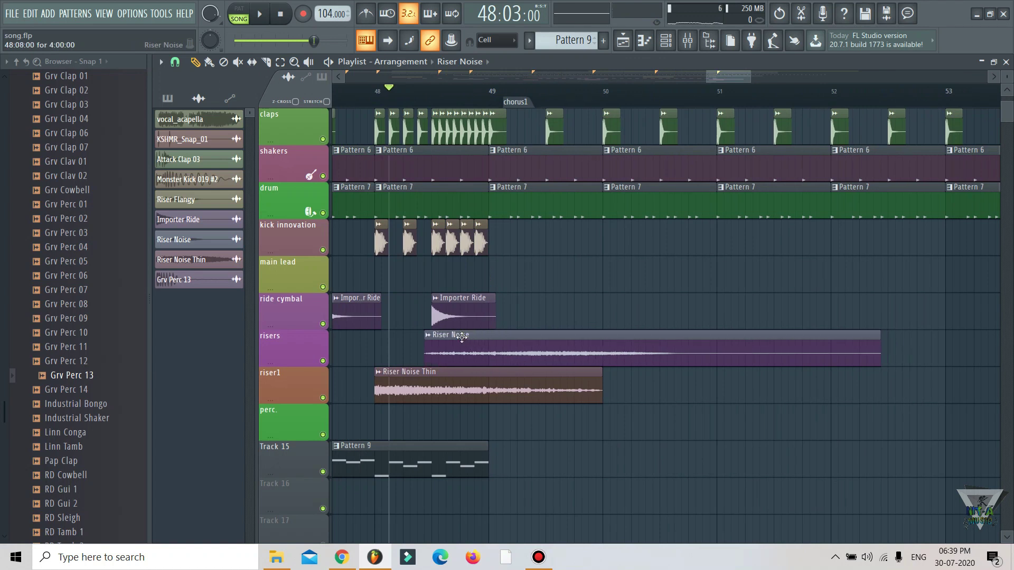
click(419, 330)
Step: Play the transition around bar 48 into chorus1 to hear both risers, and pause the playback
click(360, 90)
click(239, 13)
click(246, 19)
key(space)
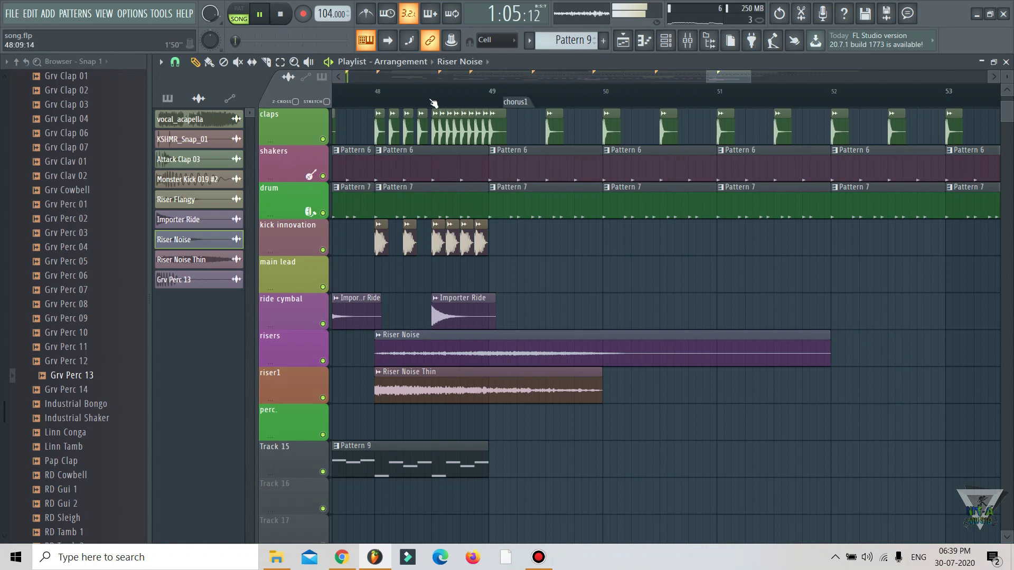
scroll(438, 104, down, 5)
scroll(405, 97, down, 3)
drag(798, 77, 775, 77)
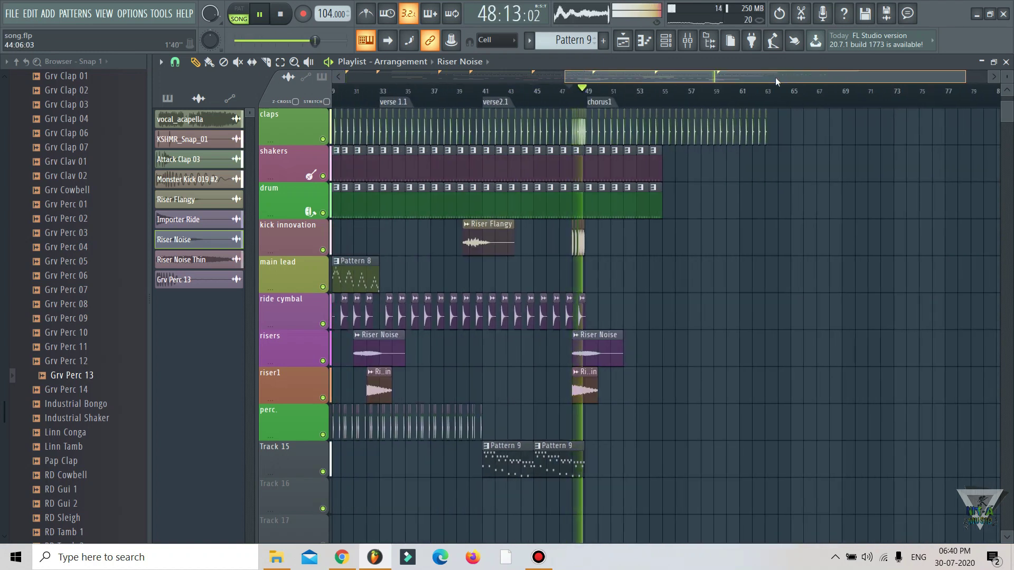
scroll(772, 190, down, 3)
key(space)
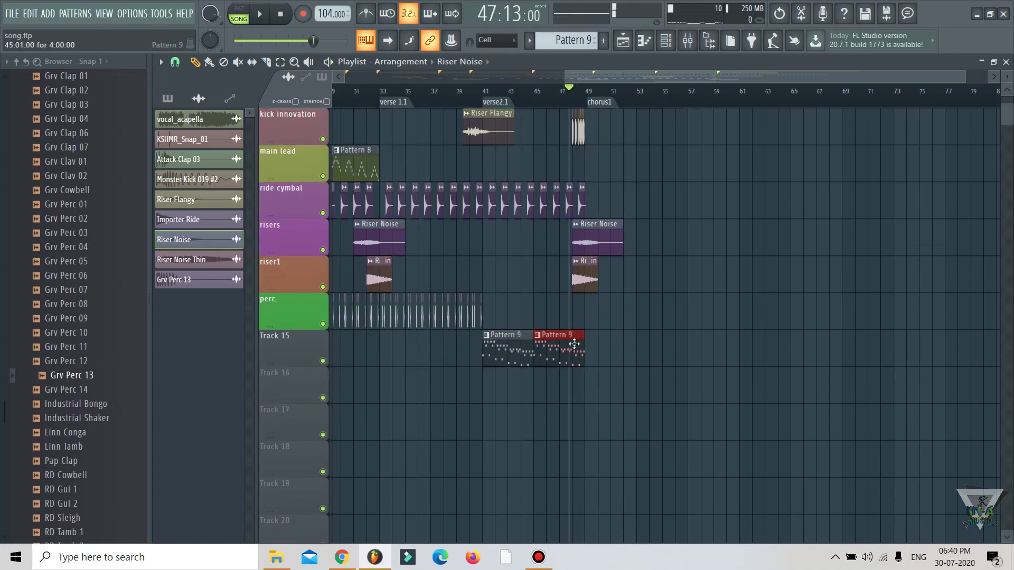
Step: Place Pattern 8 on the main lead track at bar 49 and duplicate it directly behind to fill bars 49 to 56
scroll(389, 234, up, 2)
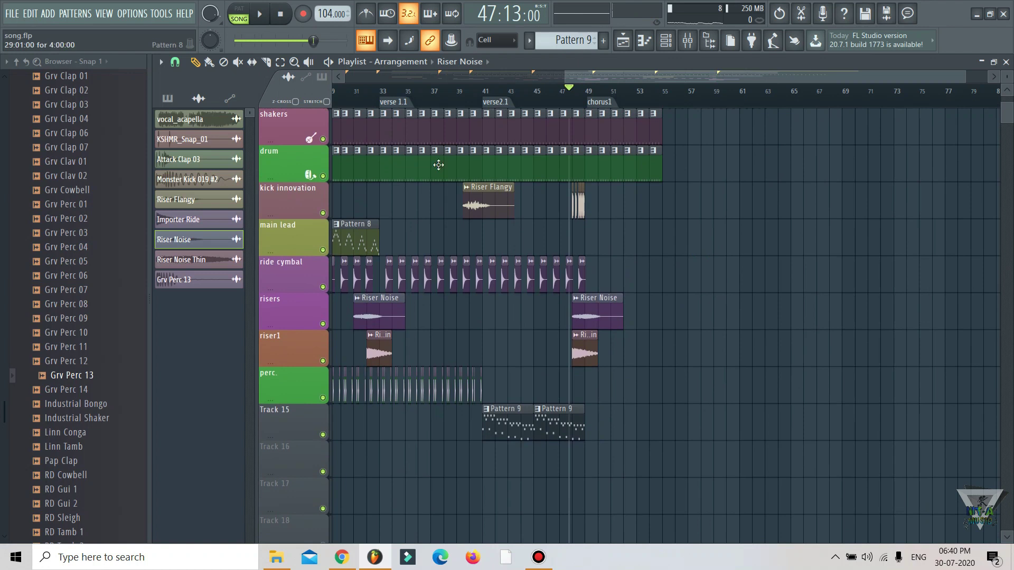
scroll(507, 99, down, 2)
click(548, 234)
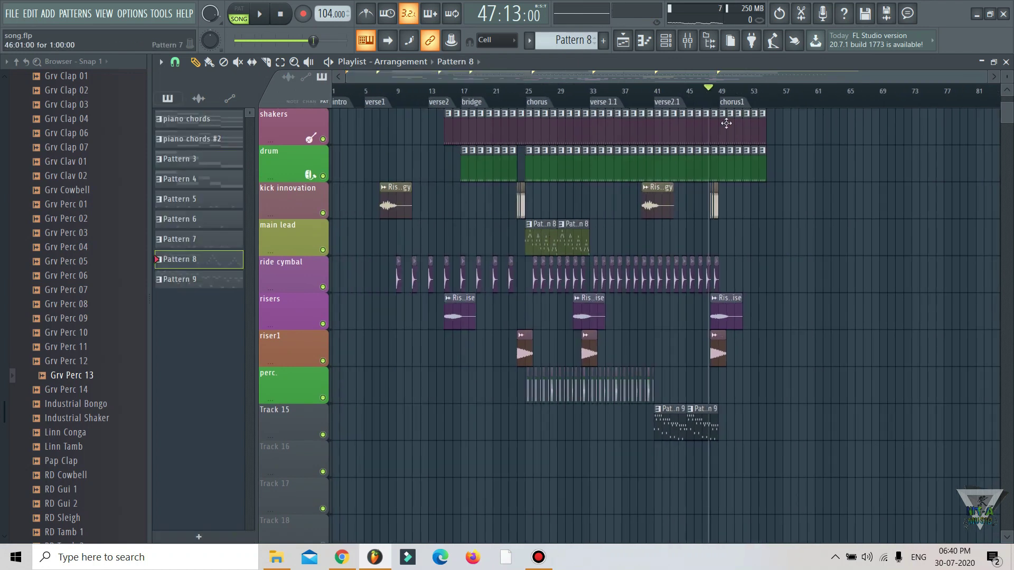
scroll(597, 102, up, 5)
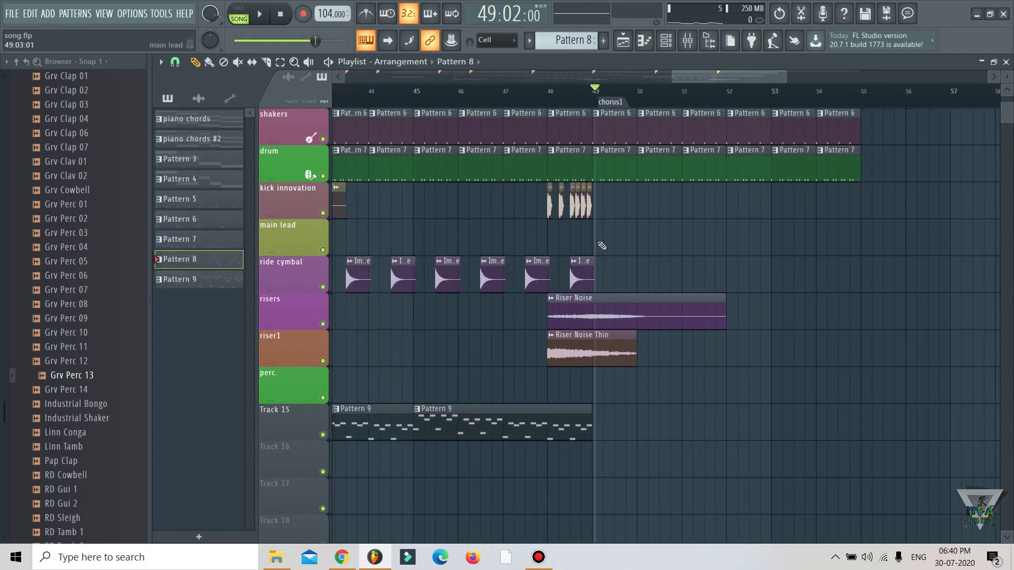
click(601, 246)
click(579, 95)
scroll(579, 95, up, 2)
drag(629, 236, 615, 241)
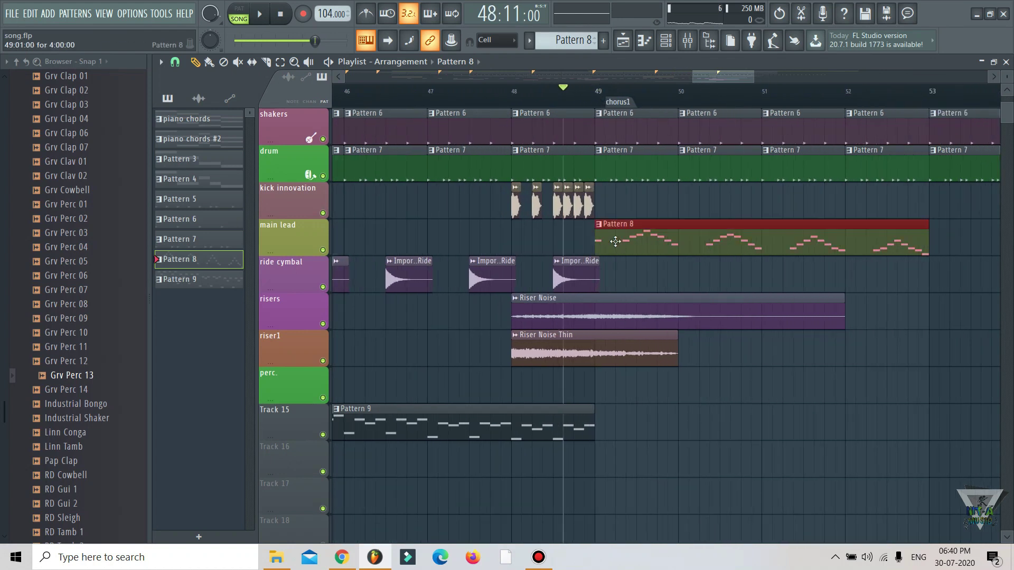
key(ctrl+b)
Step: Play chorus1 from just before bar 49 to check the main lead against the other tracks
scroll(615, 242, down, 3)
click(695, 356)
scroll(583, 100, down, 1)
scroll(583, 100, down, 4)
key(space)
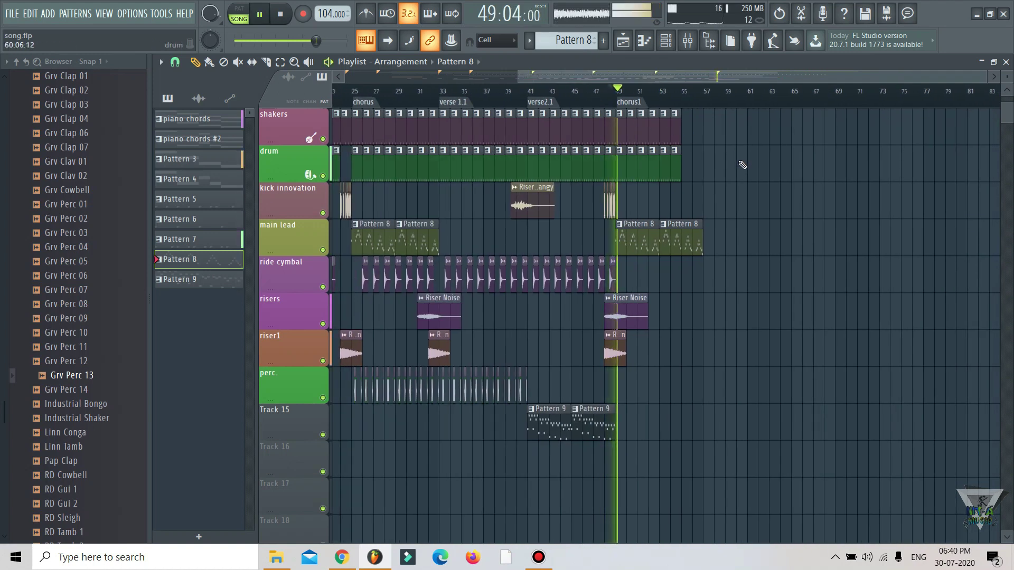
scroll(741, 165, up, 3)
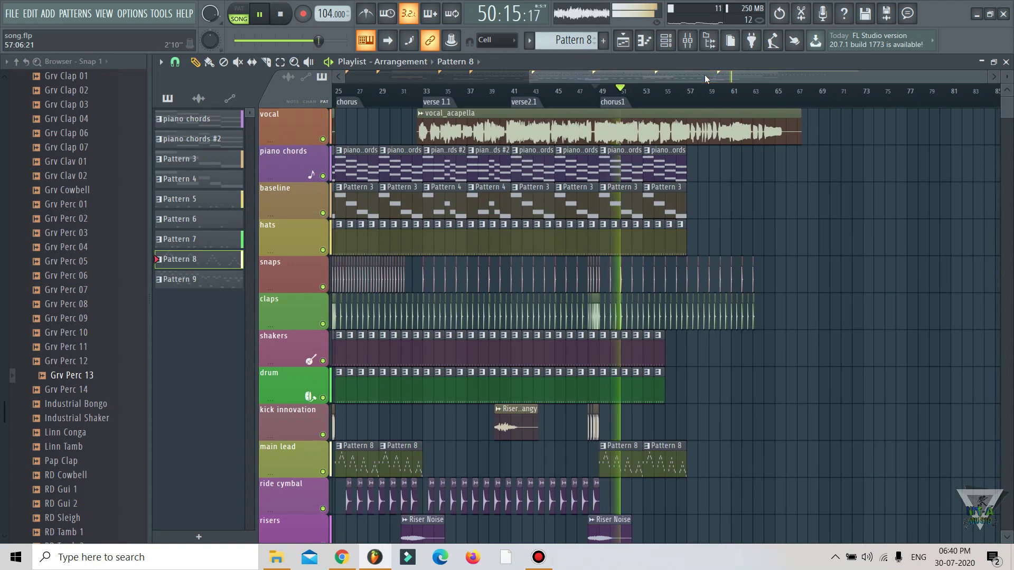
scroll(777, 140, down, 4)
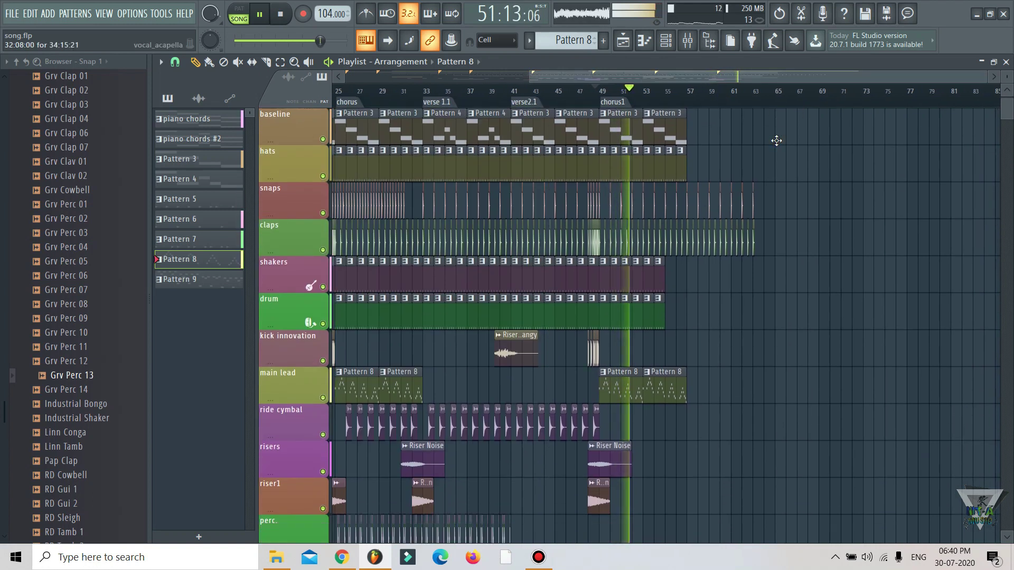
scroll(776, 140, up, 4)
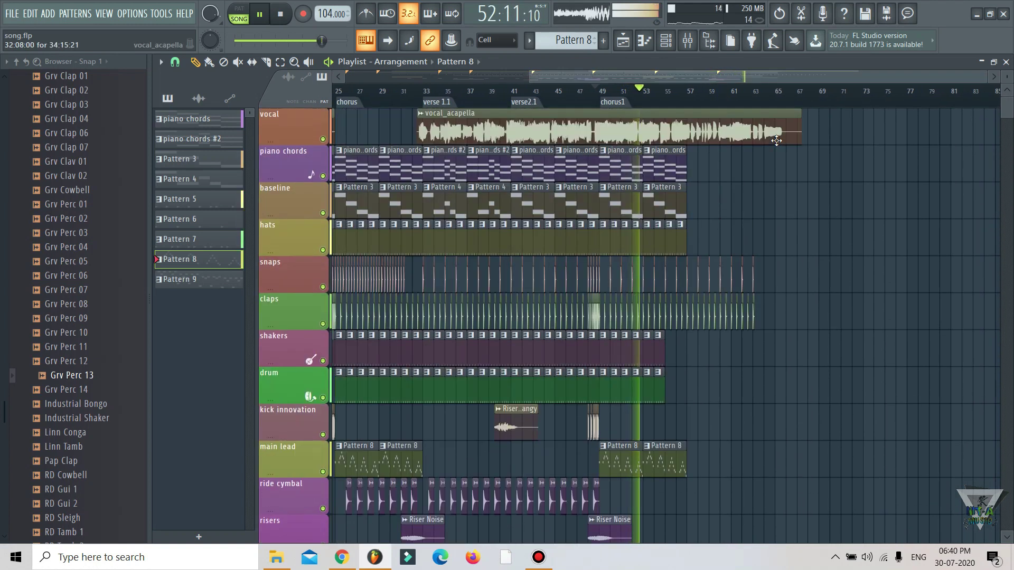
Step: Compare the sections by jumping playback to verse2.1, verse 1.1, the bridge and chorus1
click(521, 100)
scroll(511, 98, up, 3)
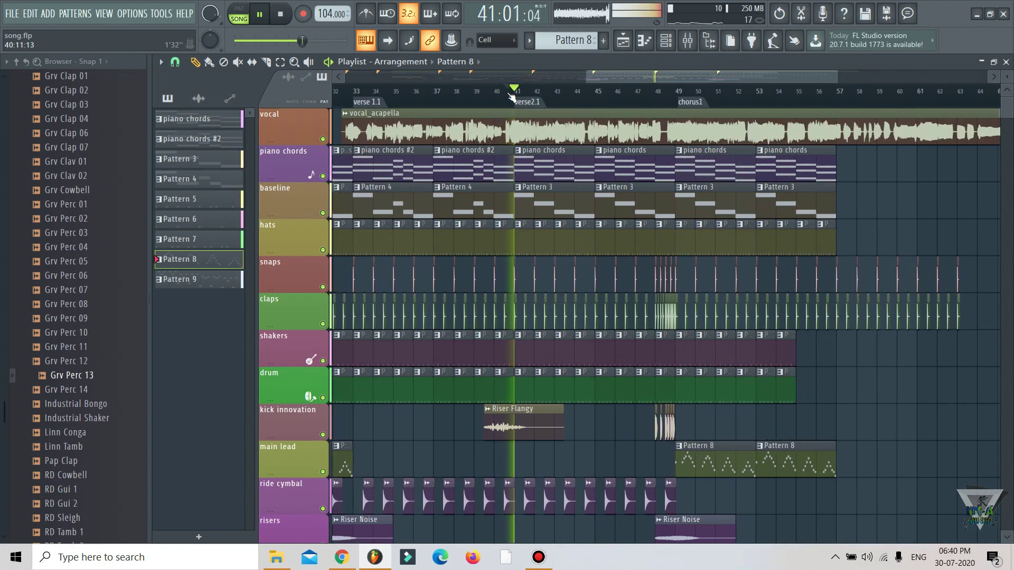
scroll(514, 99, down, 5)
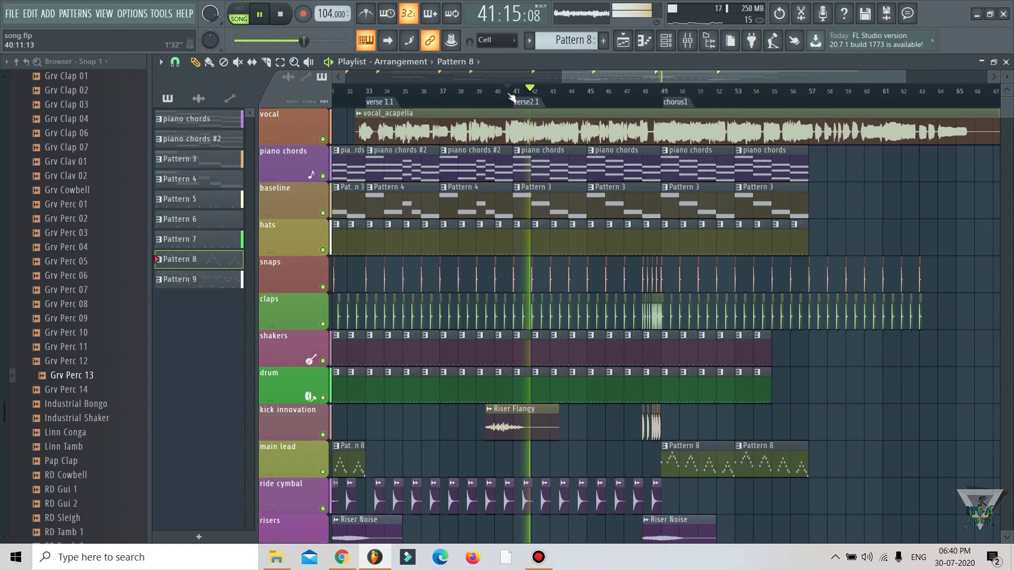
click(530, 92)
scroll(529, 92, up, 3)
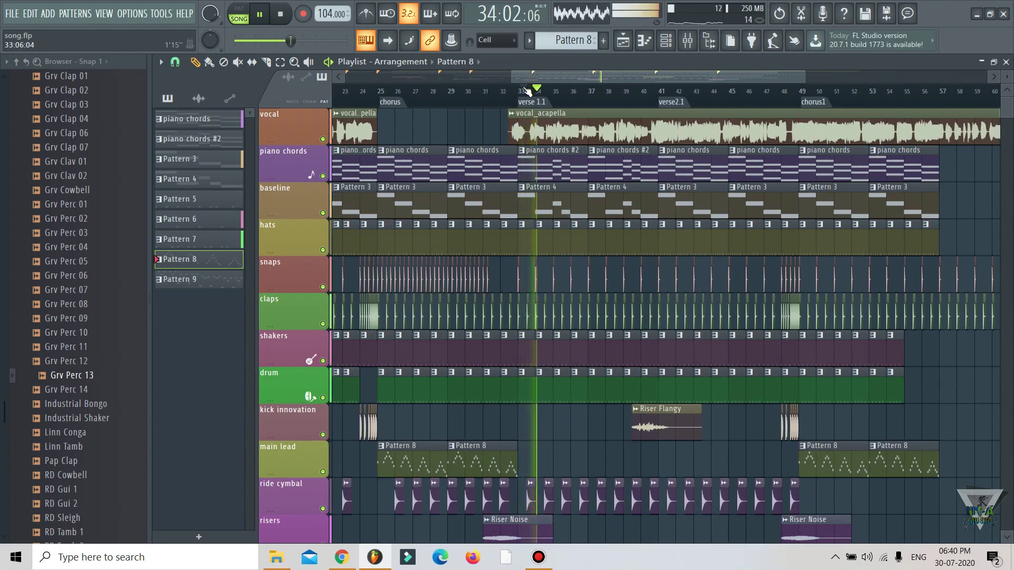
scroll(528, 92, down, 5)
click(467, 93)
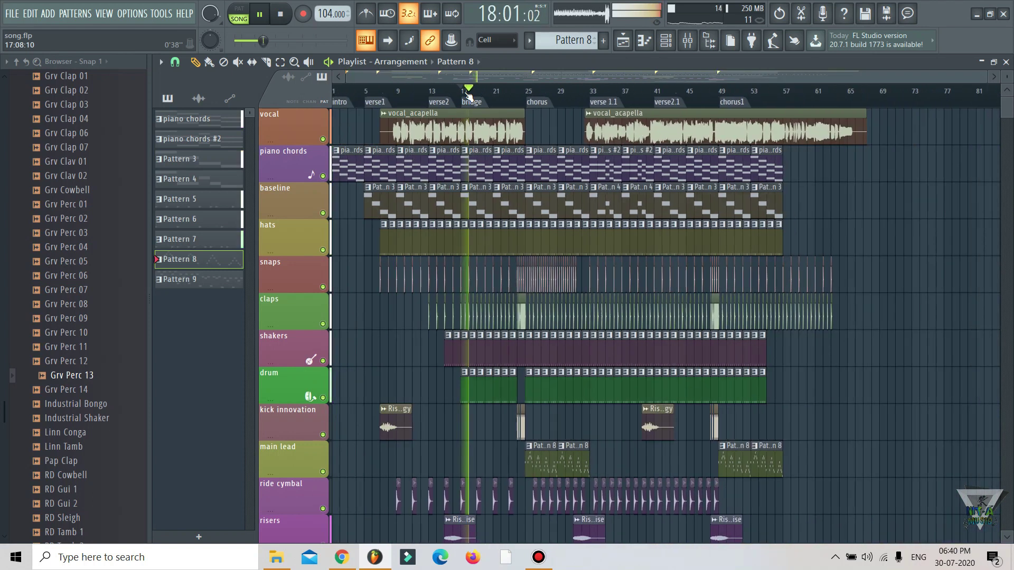
click(726, 91)
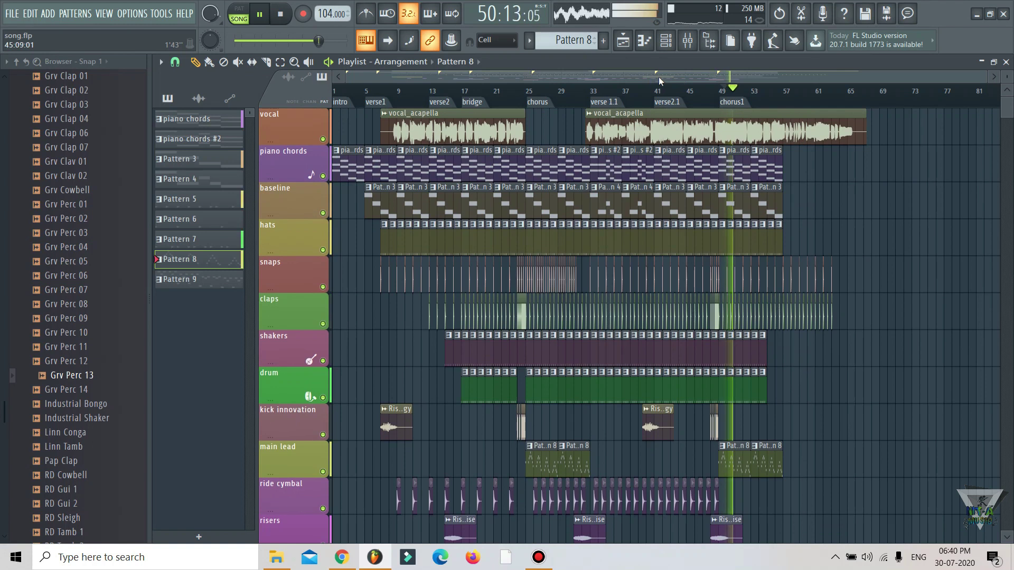
Step: Extend the shakers Pattern 6 and drum Pattern 7 clips from bar 55 up to bar 57
drag(702, 79, 707, 84)
scroll(706, 84, up, 5)
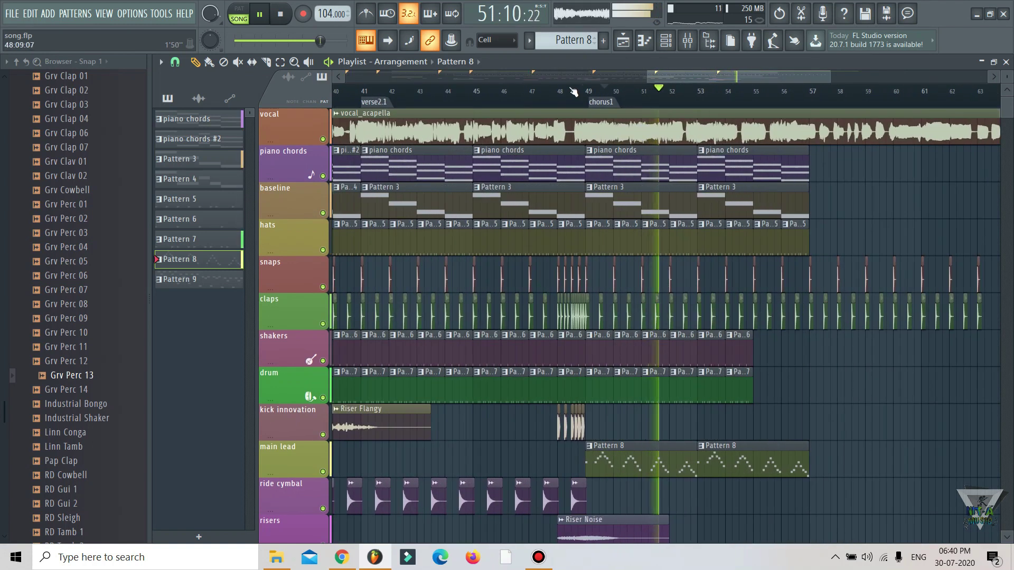
scroll(932, 198, down, 6)
scroll(933, 198, up, 4)
scroll(933, 198, up, 2)
scroll(748, 342, down, 3)
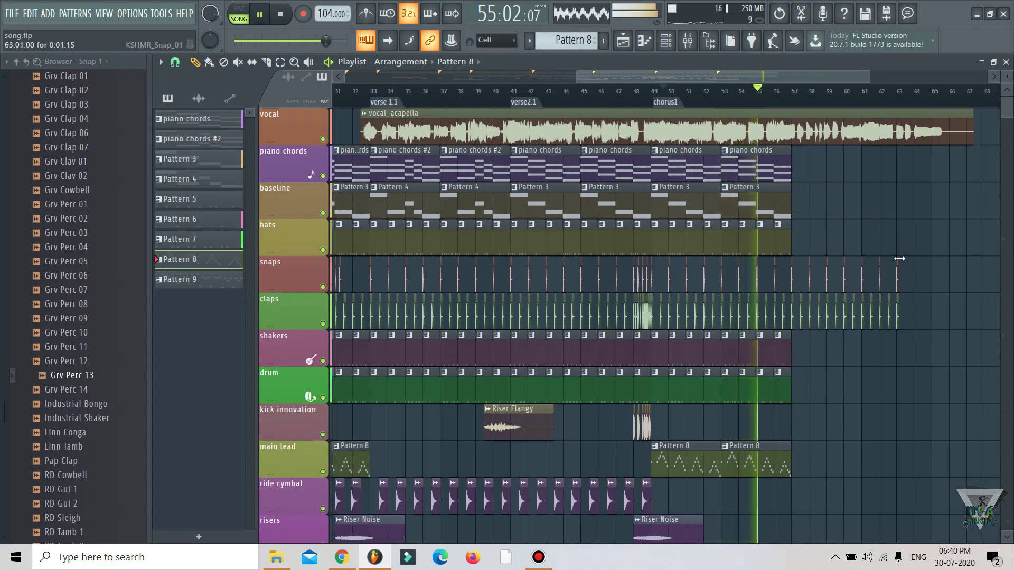
Step: Duplicate the last four bars of piano chords, baseline and hats so they continue from bar 57 to bar 61
scroll(936, 103, up, 3)
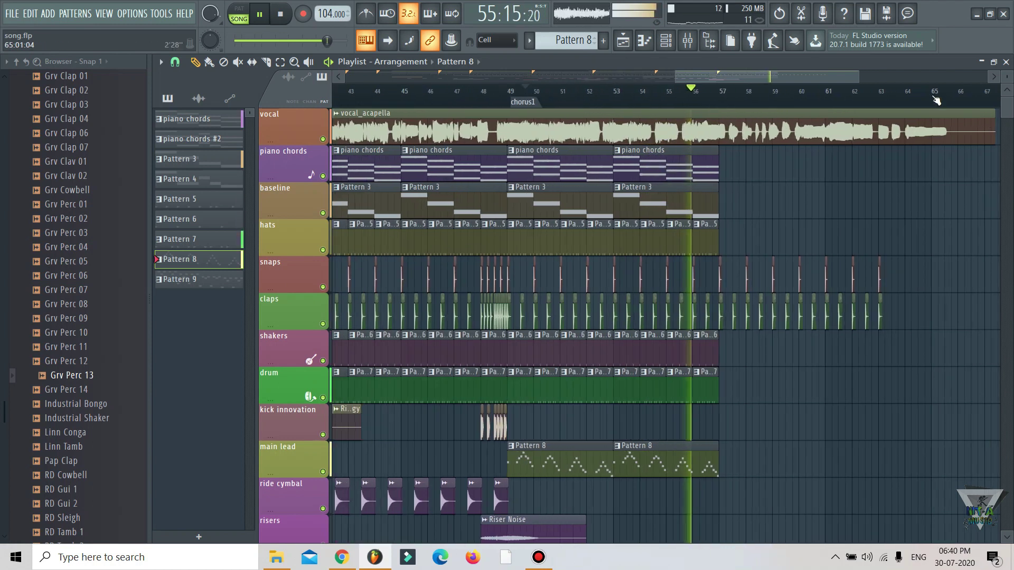
scroll(936, 101, down, 4)
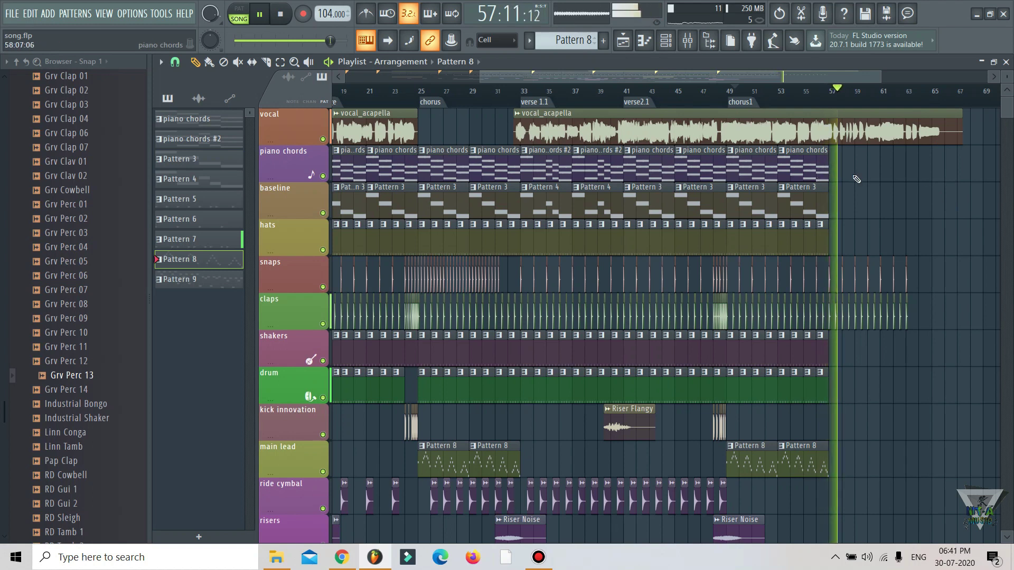
drag(798, 235, 790, 238)
key(ctrl+b)
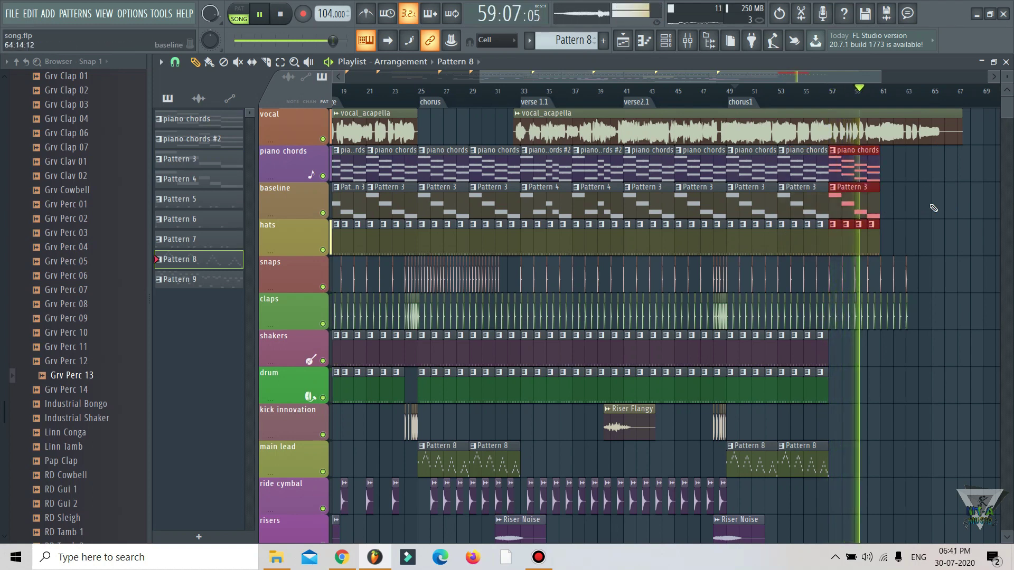
Step: Replay the duplicated chords, baseline and hats from bar 57 against the vocal
scroll(742, 113, right, 4)
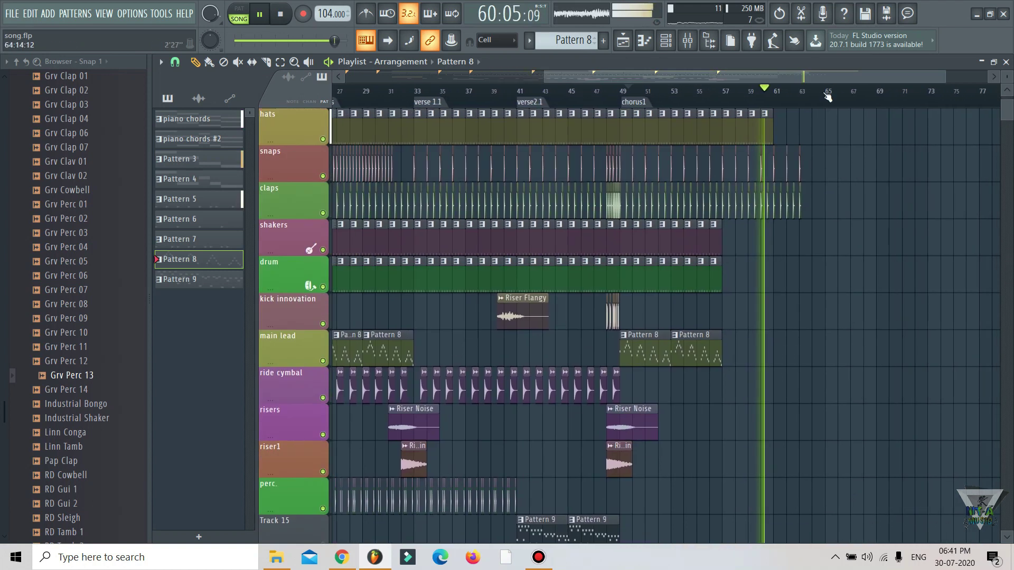
scroll(854, 209, up, 5)
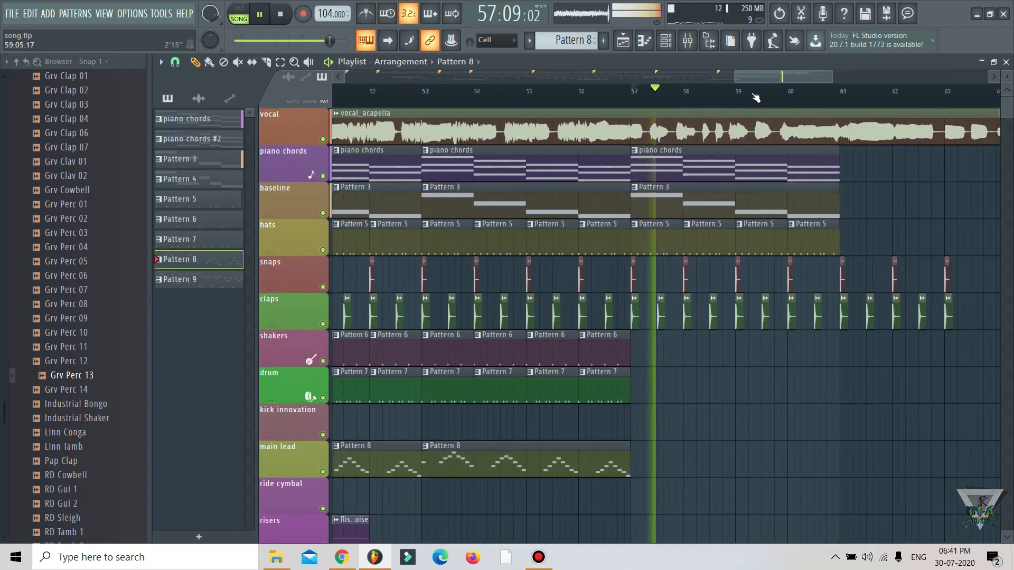
scroll(854, 208, down, 3)
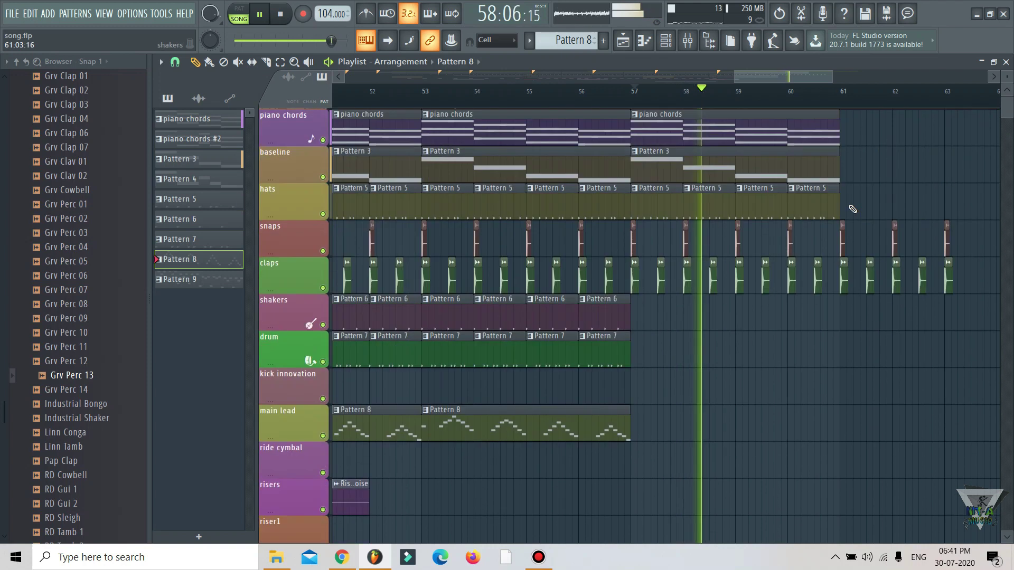
scroll(851, 209, up, 2)
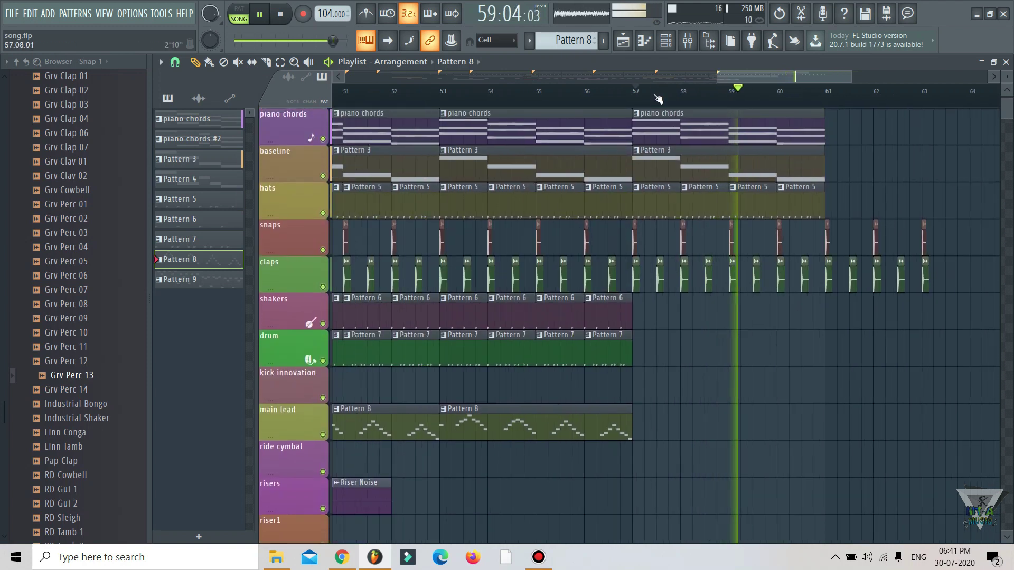
Step: Add Pattern 8 to the main lead track at bars 57 and 61, and replay from bar 57
scroll(684, 252, down, 4)
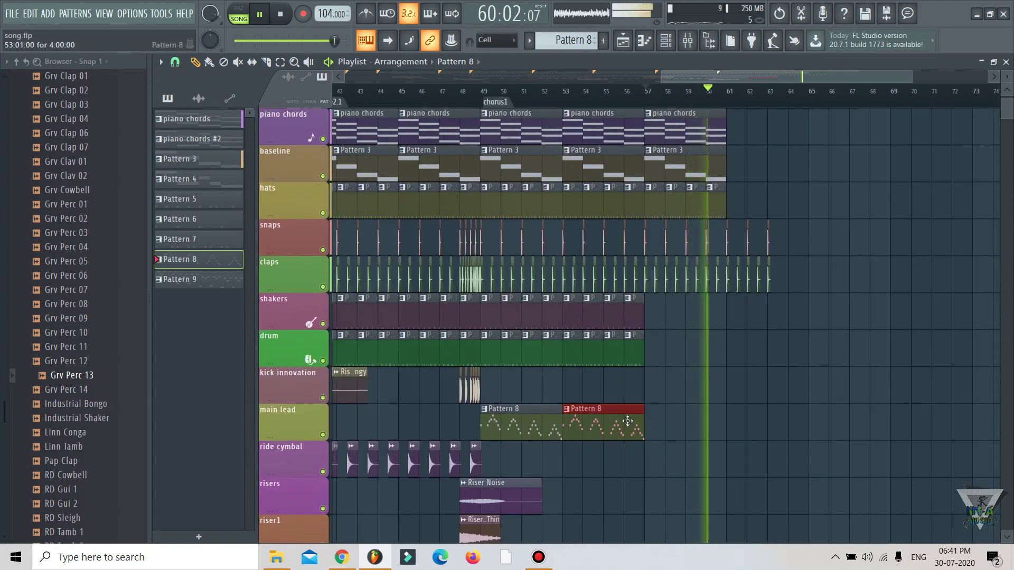
click(657, 423)
click(750, 422)
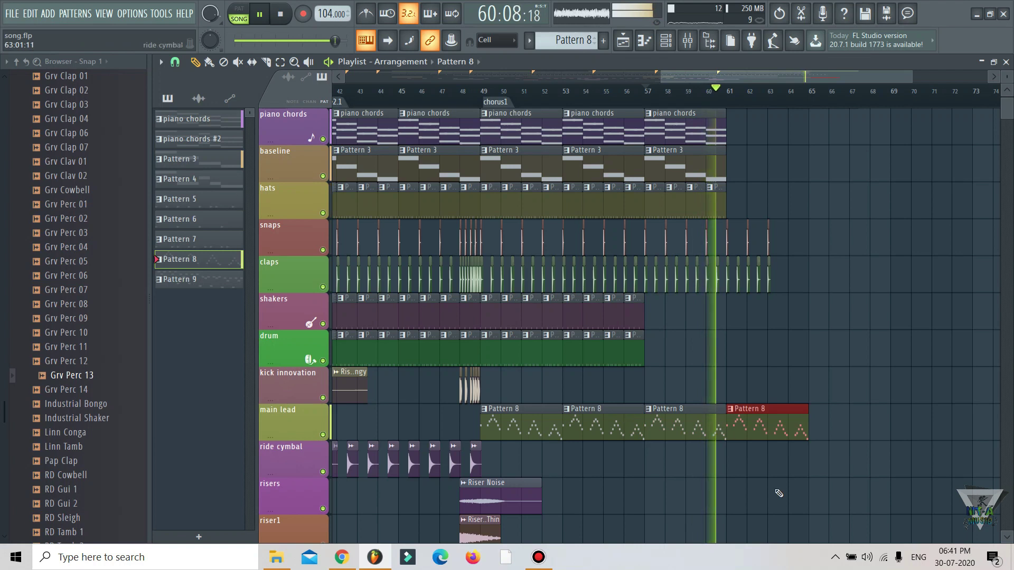
click(652, 96)
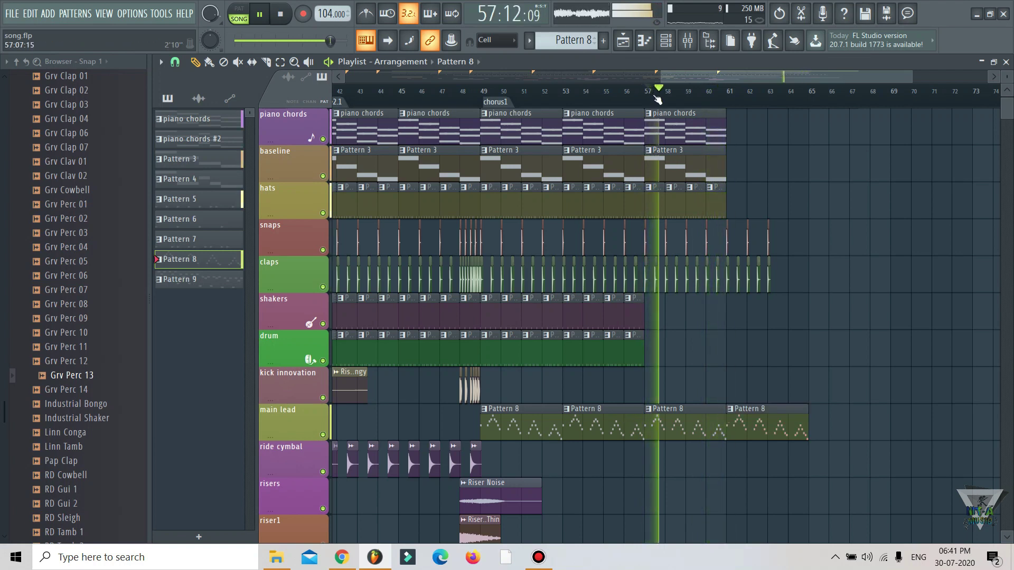
Step: Replay the arrangement from bar 61 against the last part of the vocal
scroll(803, 199, up, 1)
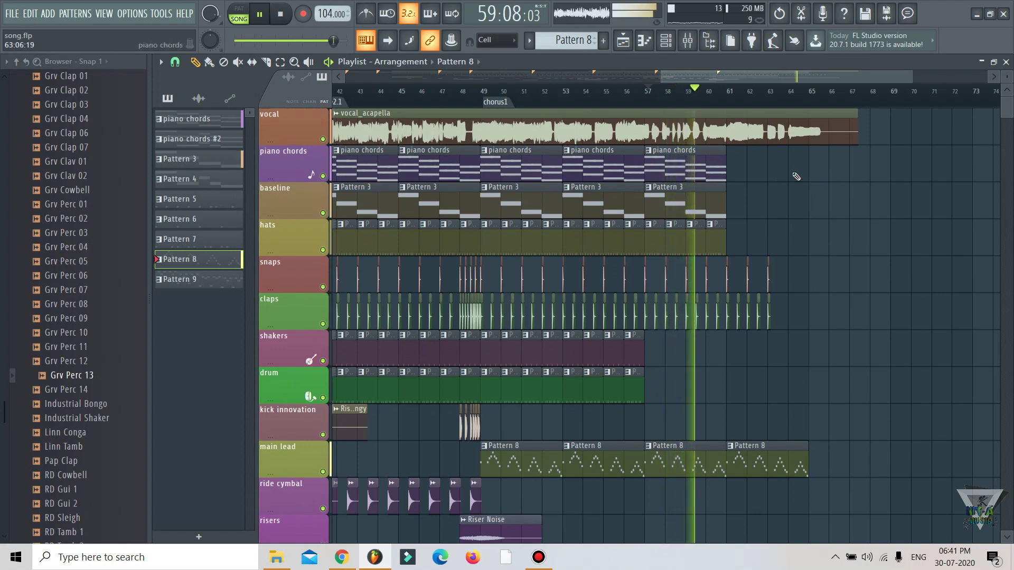
drag(839, 146, 847, 248)
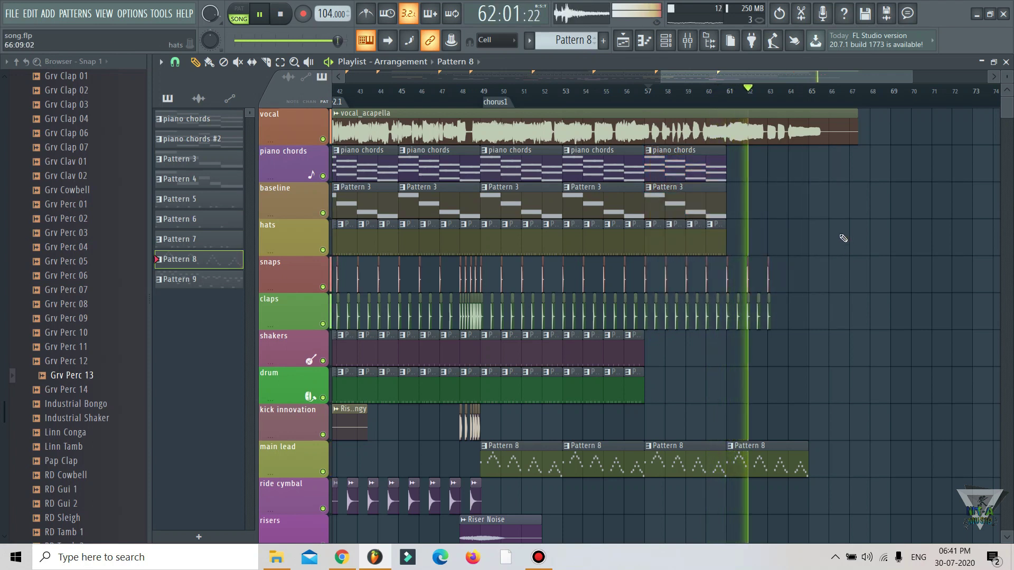
scroll(782, 100, up, 4)
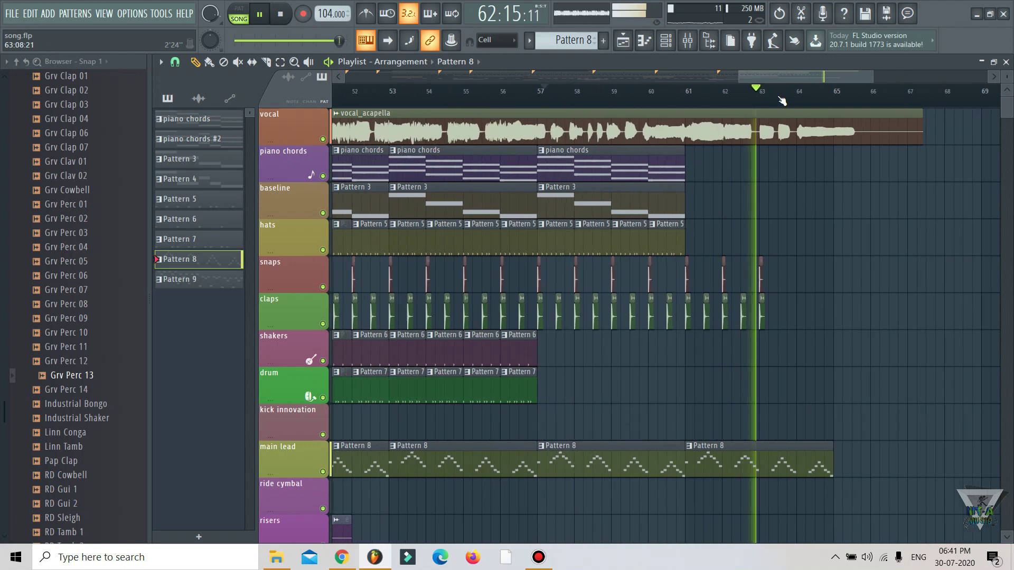
scroll(782, 100, down, 5)
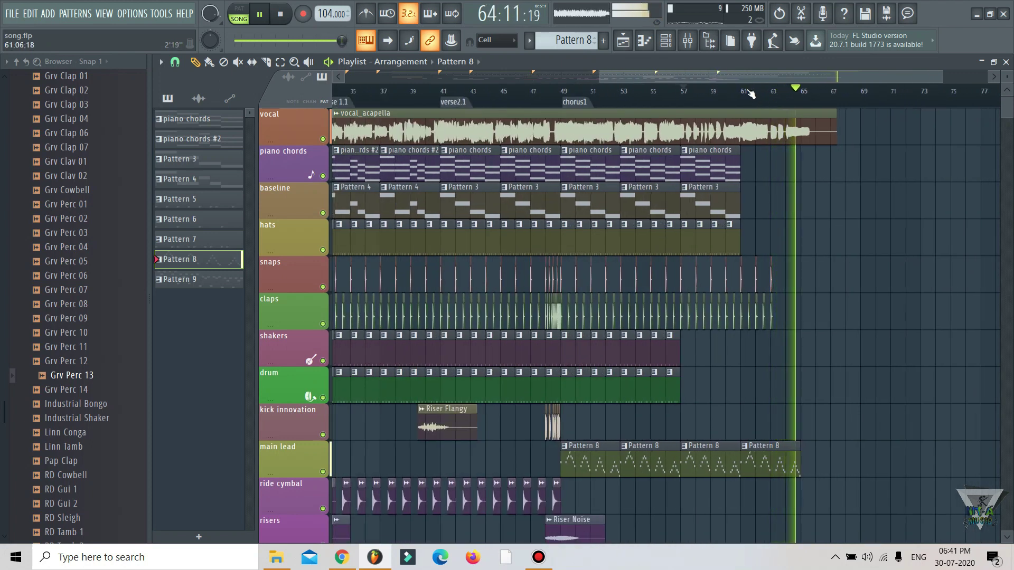
click(751, 94)
scroll(750, 94, up, 3)
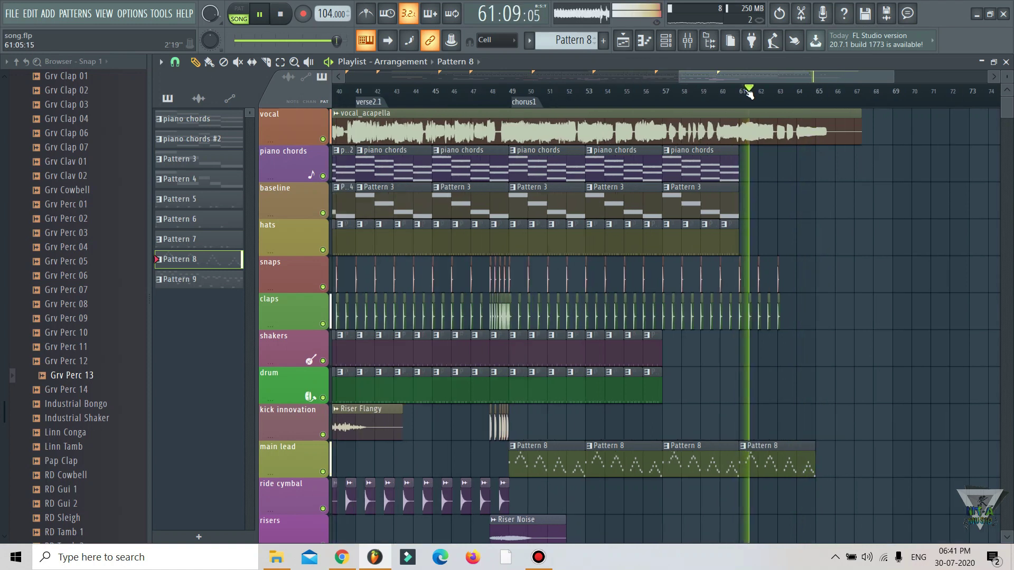
scroll(750, 93, down, 6)
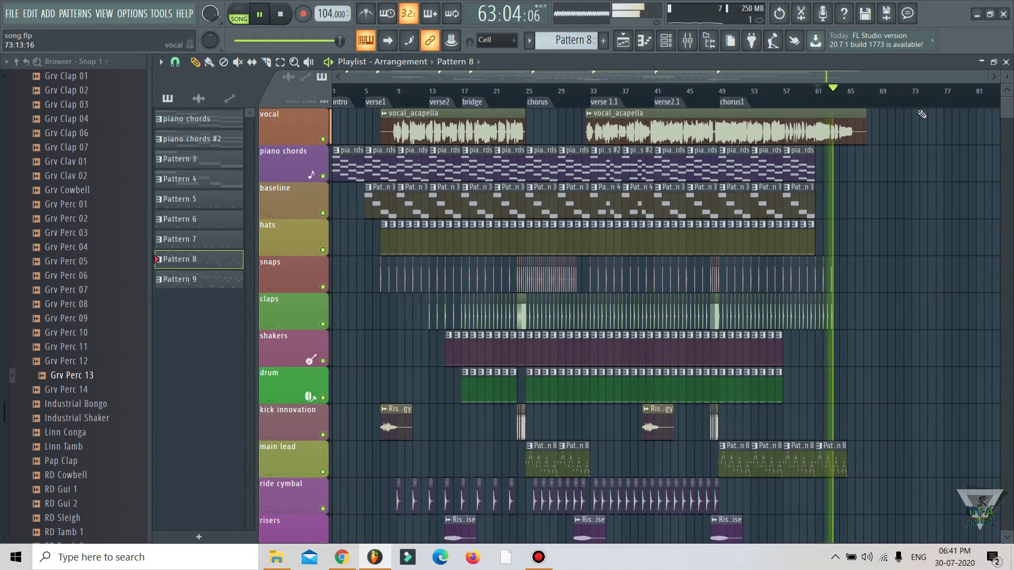
Step: Duplicate the piano chords, baseline and hats of bars 53 to 61 so they continue up to bar 69, and stop playback
drag(880, 158, 776, 250)
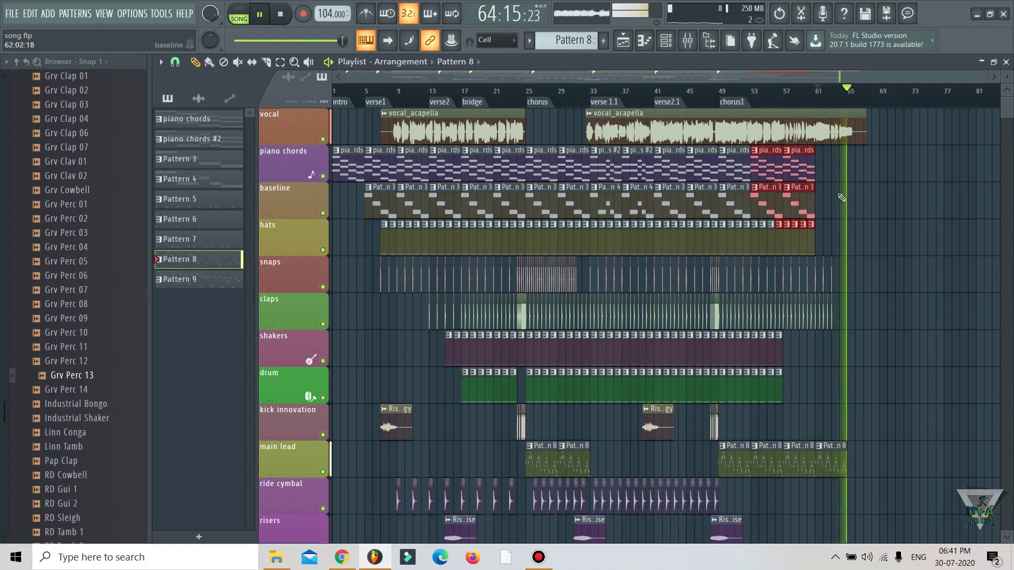
drag(858, 175, 757, 236)
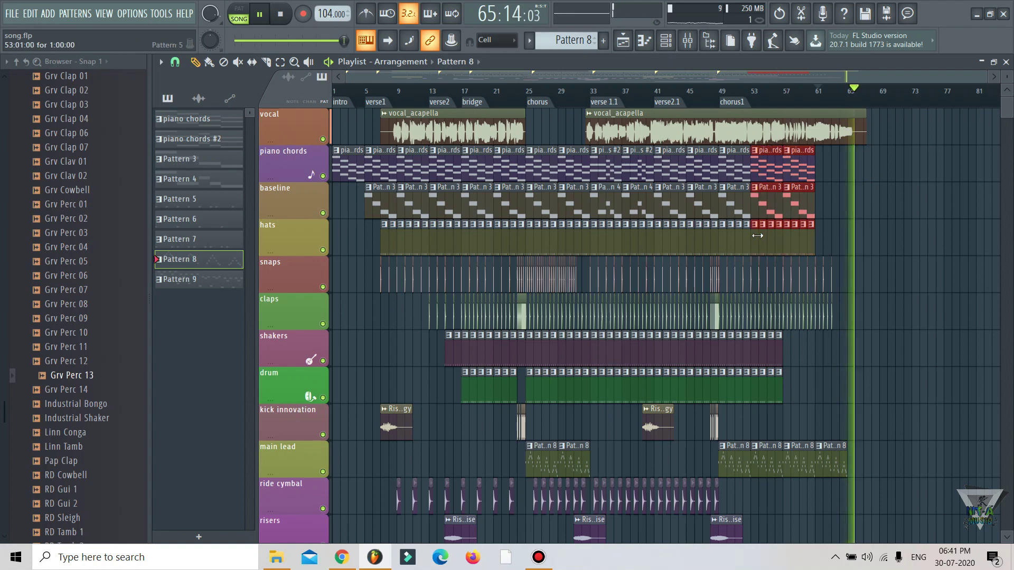
key(ctrl+b)
key(space)
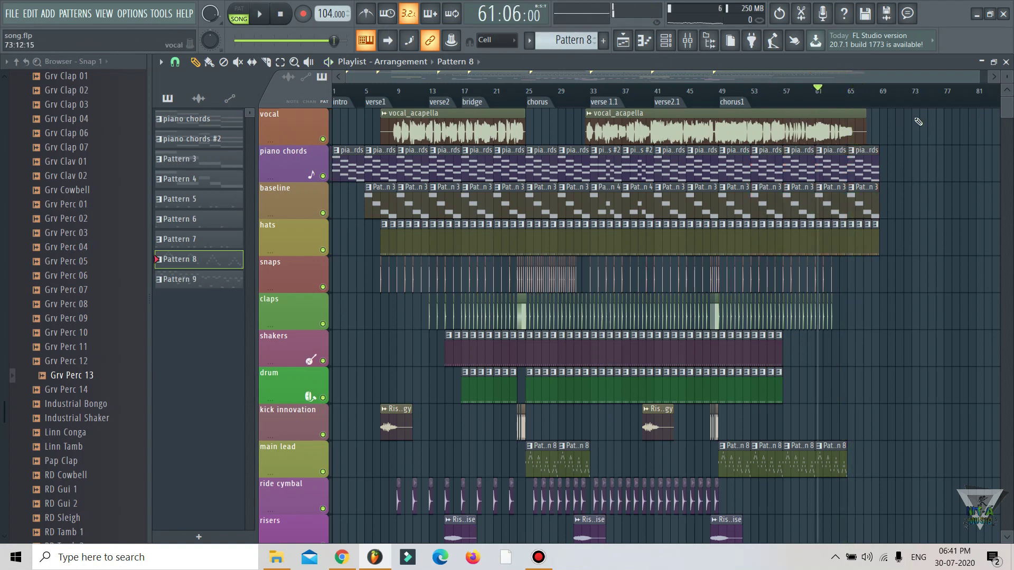
scroll(879, 103, up, 3)
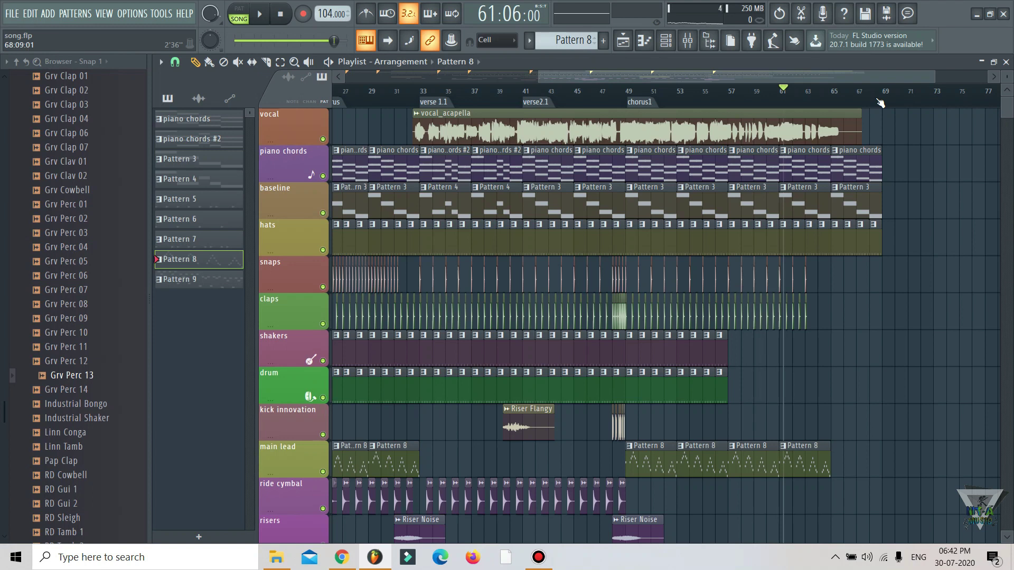
scroll(880, 102, down, 3)
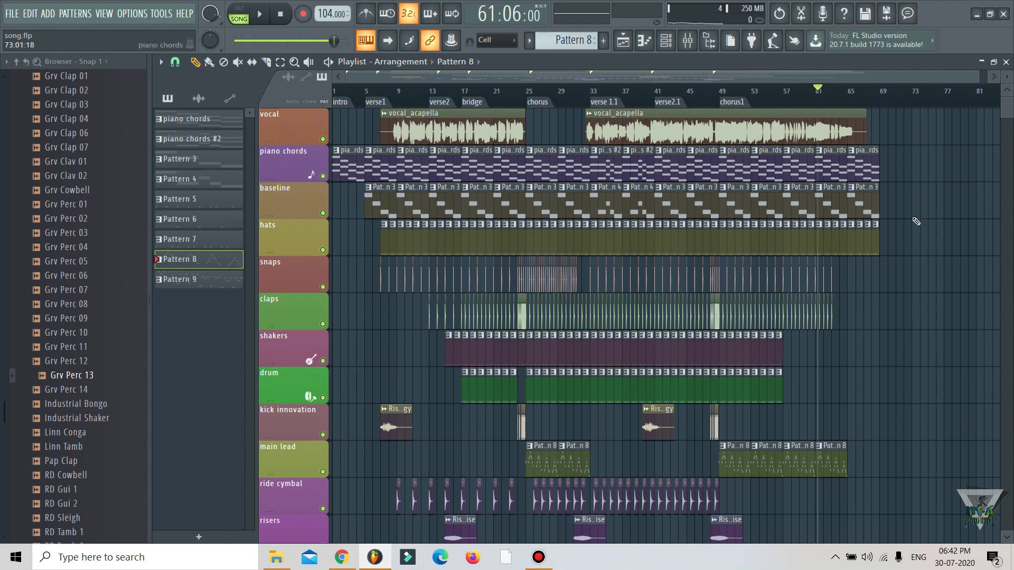
Step: Try to duplicate the last snaps and claps and move the copies to start at bar 64
scroll(887, 94, up, 5)
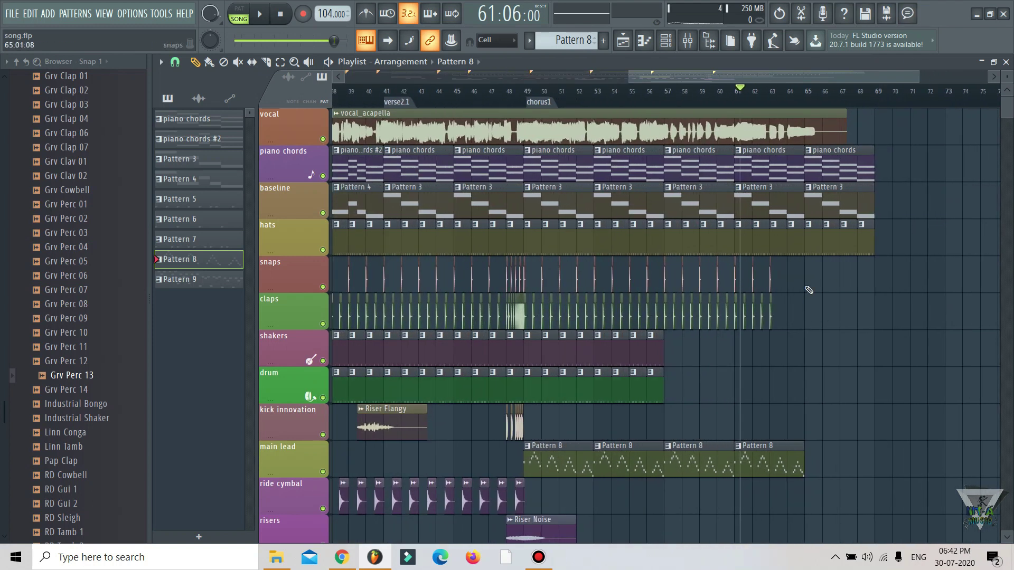
drag(804, 255, 754, 312)
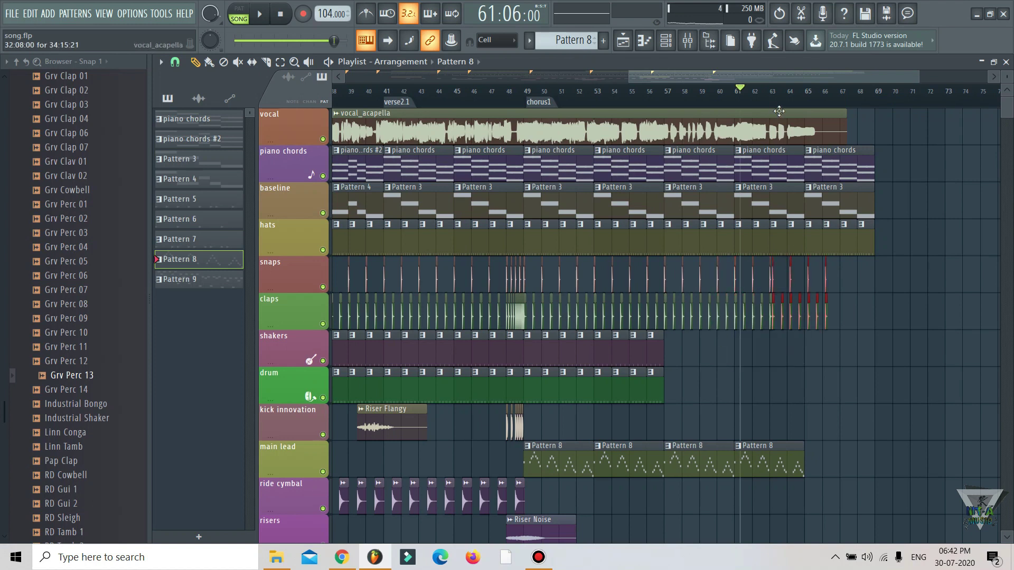
scroll(753, 279, up, 6)
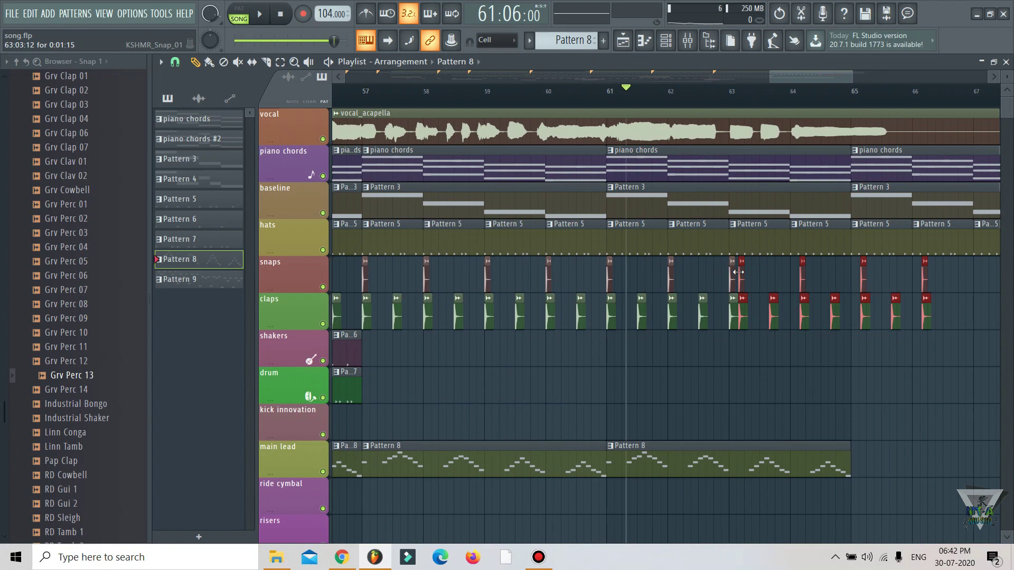
click(742, 275)
scroll(761, 272, up, 5)
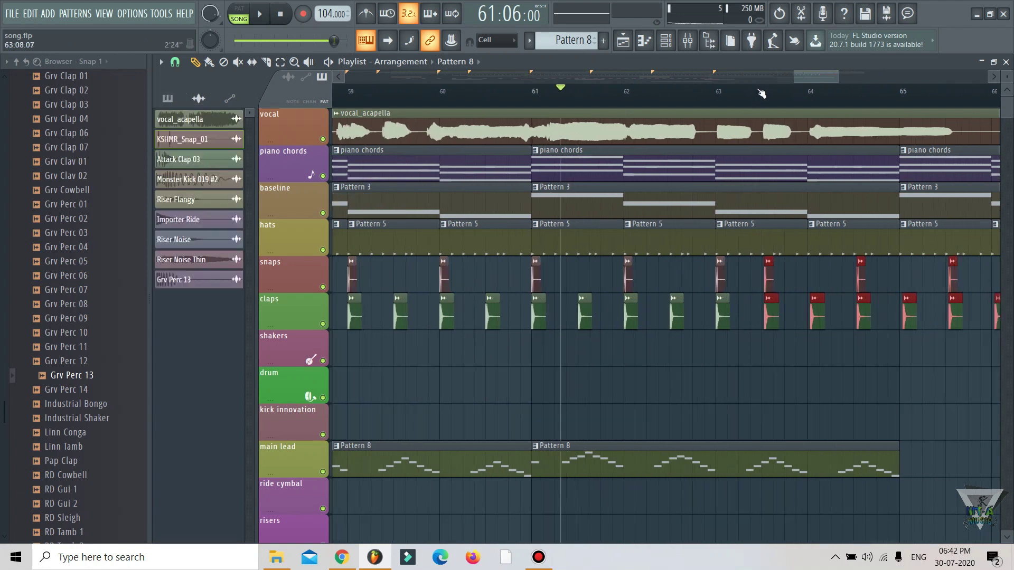
drag(775, 270, 877, 269)
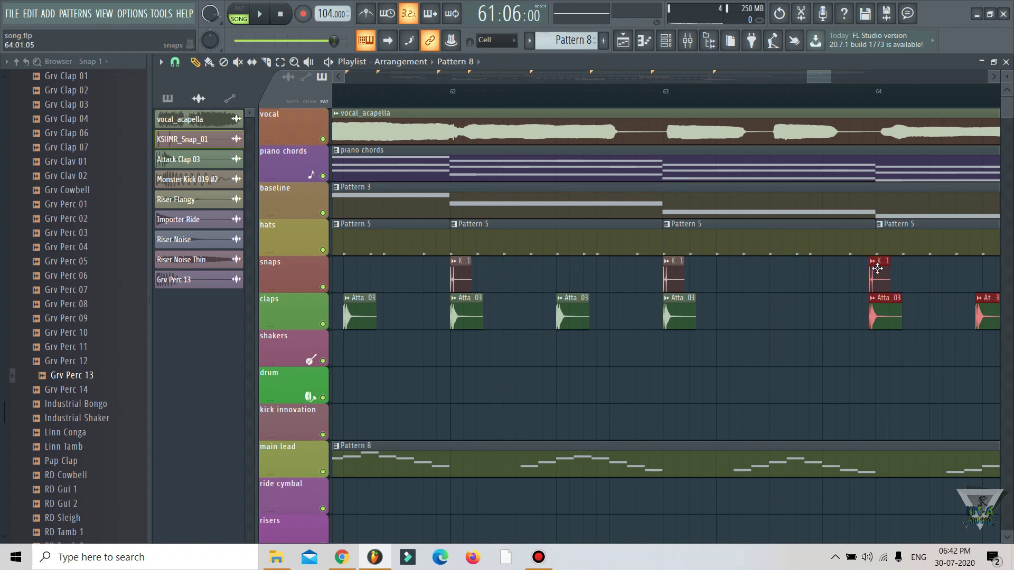
scroll(871, 95, down, 6)
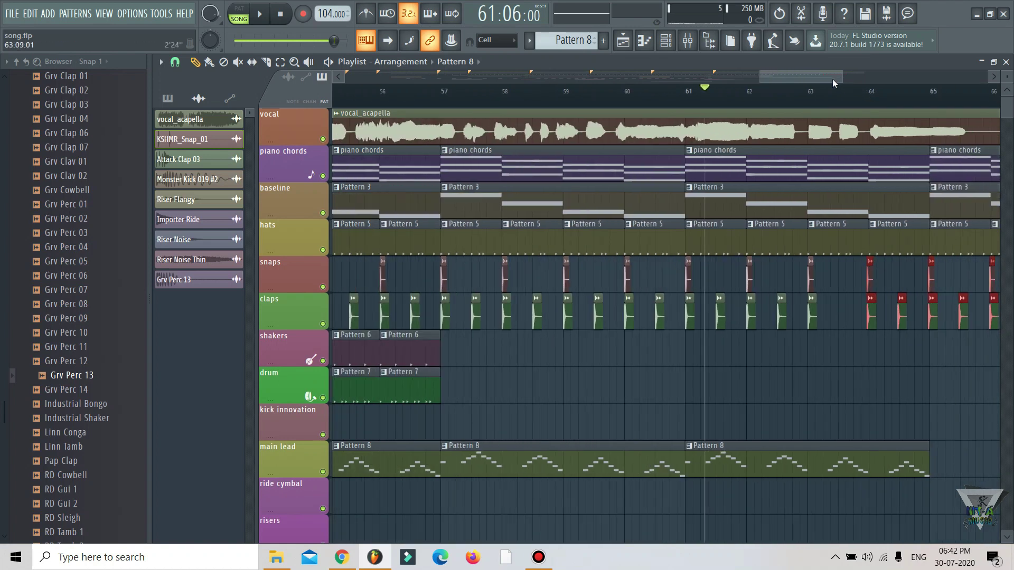
drag(638, 311, 611, 305)
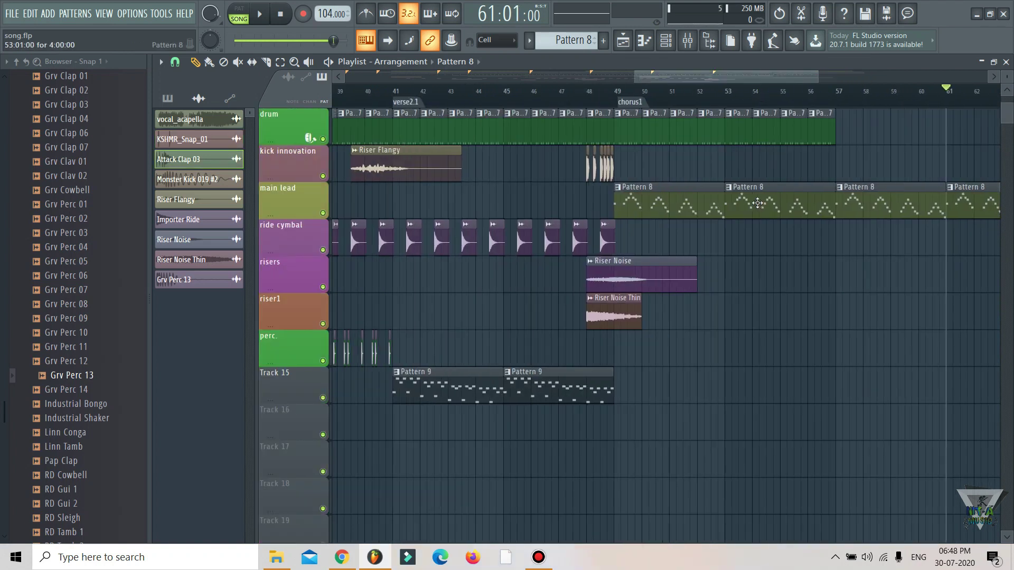
Step: Extend the shakers Pattern 6 and drum Pattern 7 clips from bar 57 up to bar 69
drag(728, 84, 739, 94)
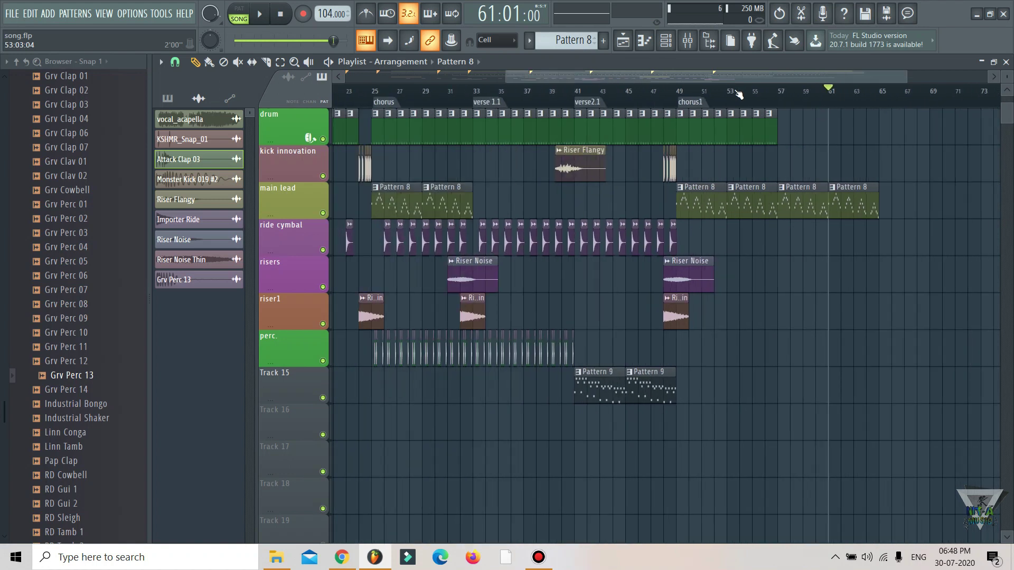
scroll(854, 135, up, 4)
scroll(853, 134, right, 3)
scroll(853, 202, up, 3)
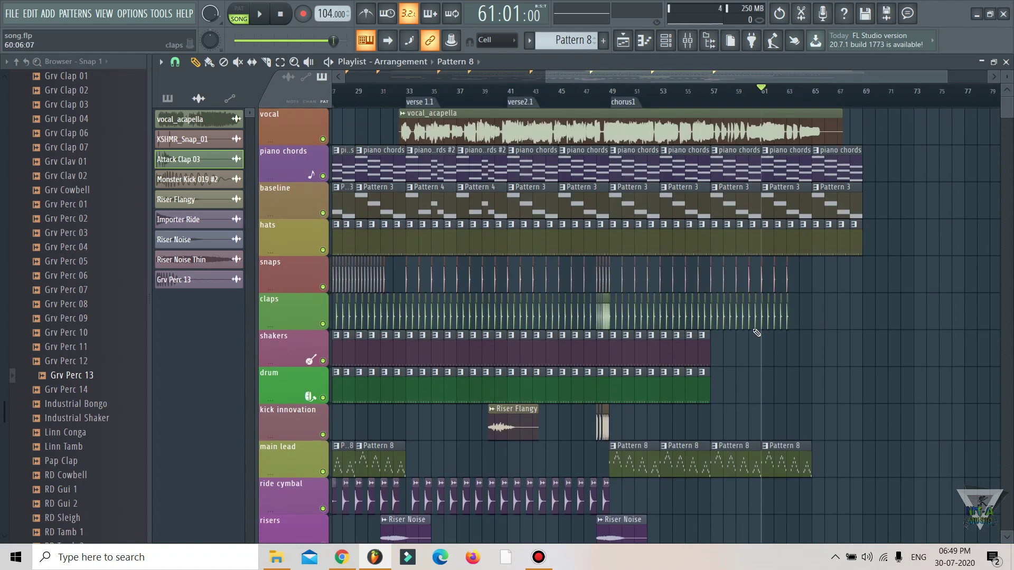
scroll(741, 91, up, 2)
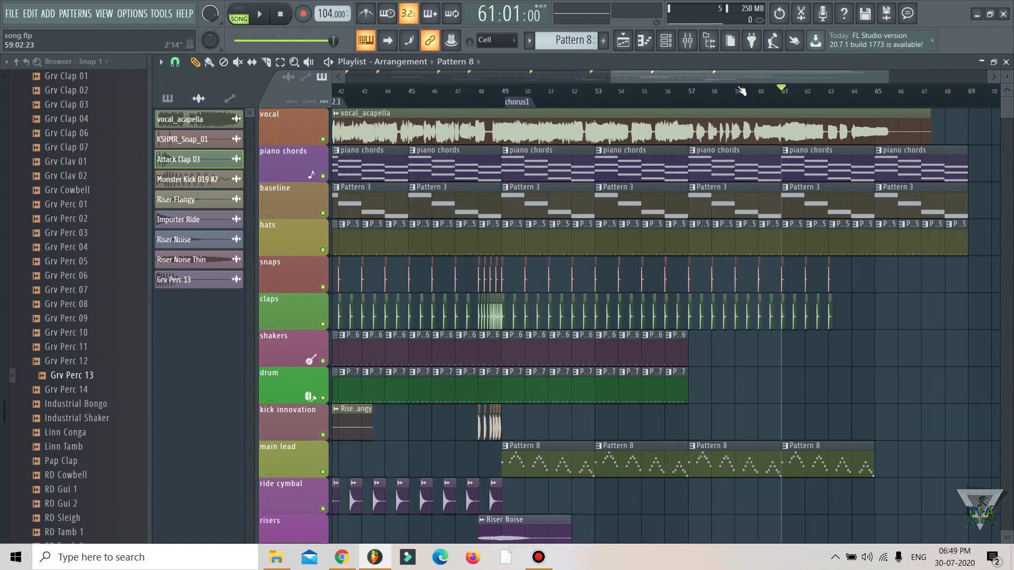
drag(728, 359, 677, 395)
key(ctrl+b)
key(ctrl+b)
key(ctrl+b)
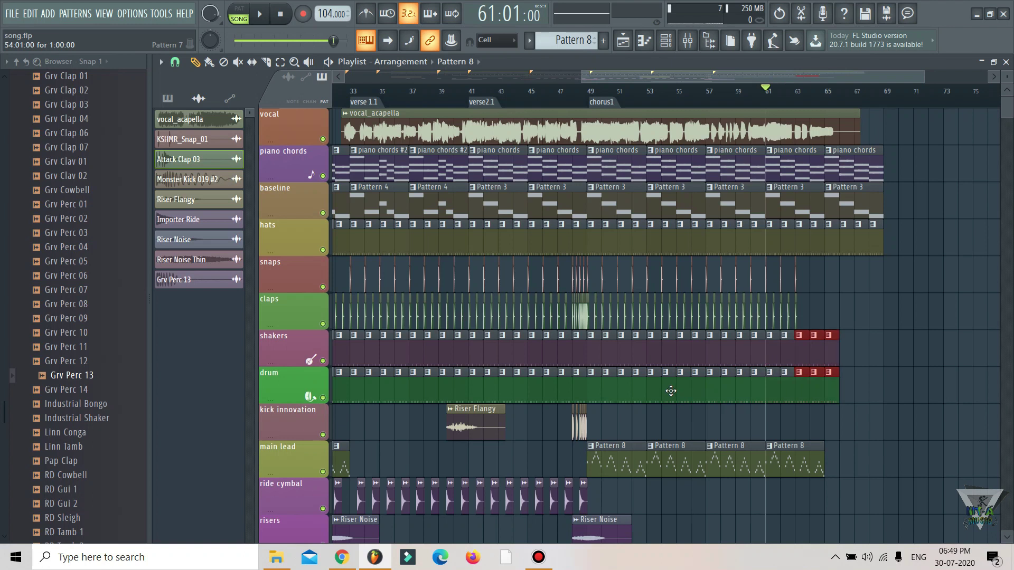
scroll(790, 144, down, 1)
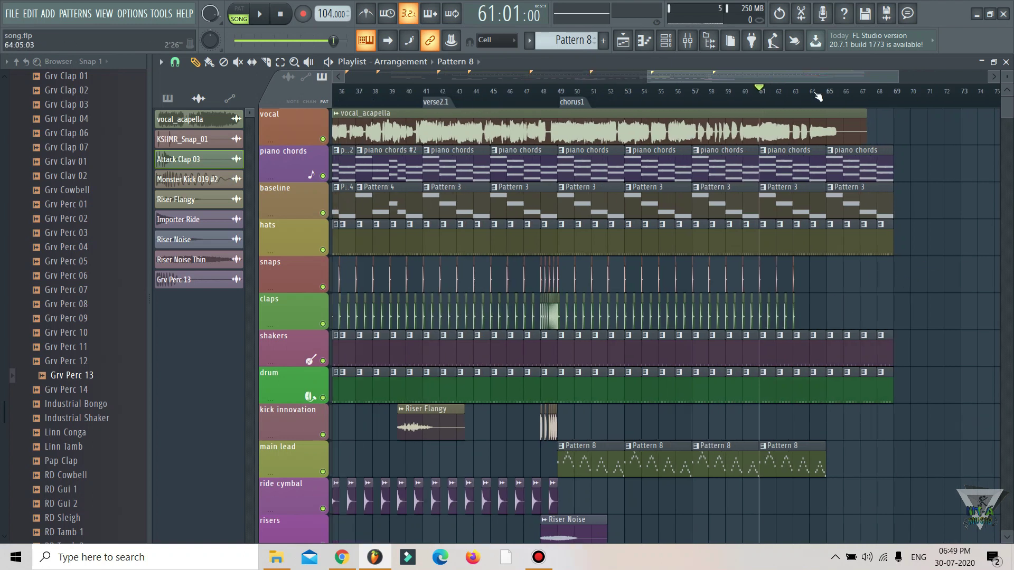
scroll(872, 355, down, 3)
scroll(872, 355, up, 3)
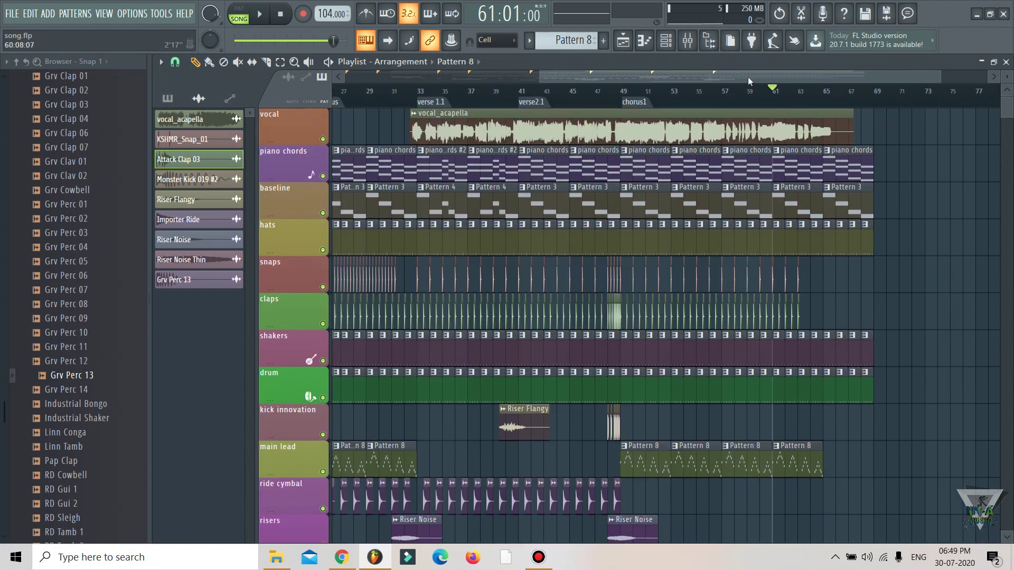
Step: Duplicate the snaps and claps from the starts of bars 61 to 63 and align the copies to begin exactly at bar 64
click(747, 100)
scroll(747, 99, up, 4)
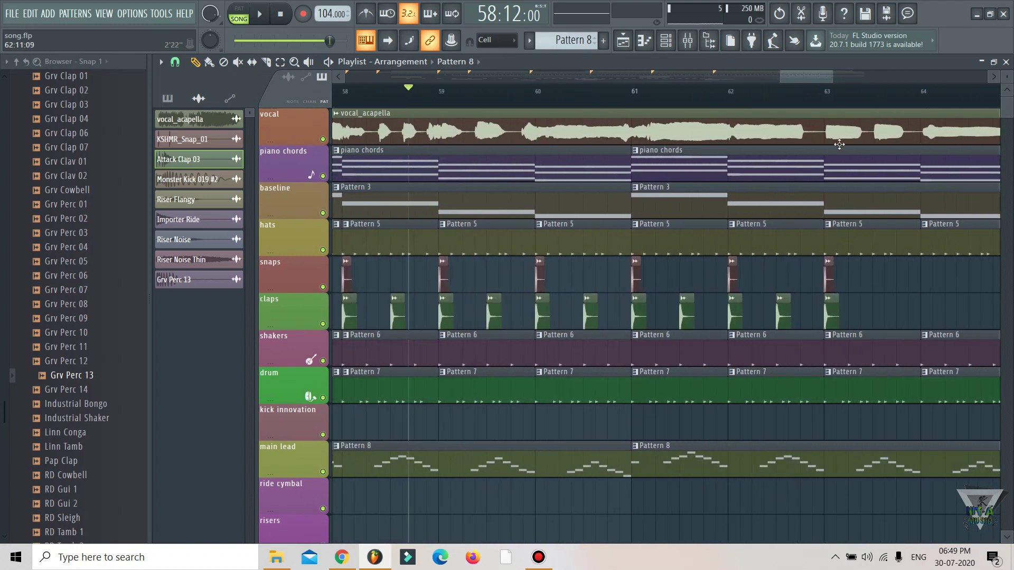
drag(886, 279, 633, 318)
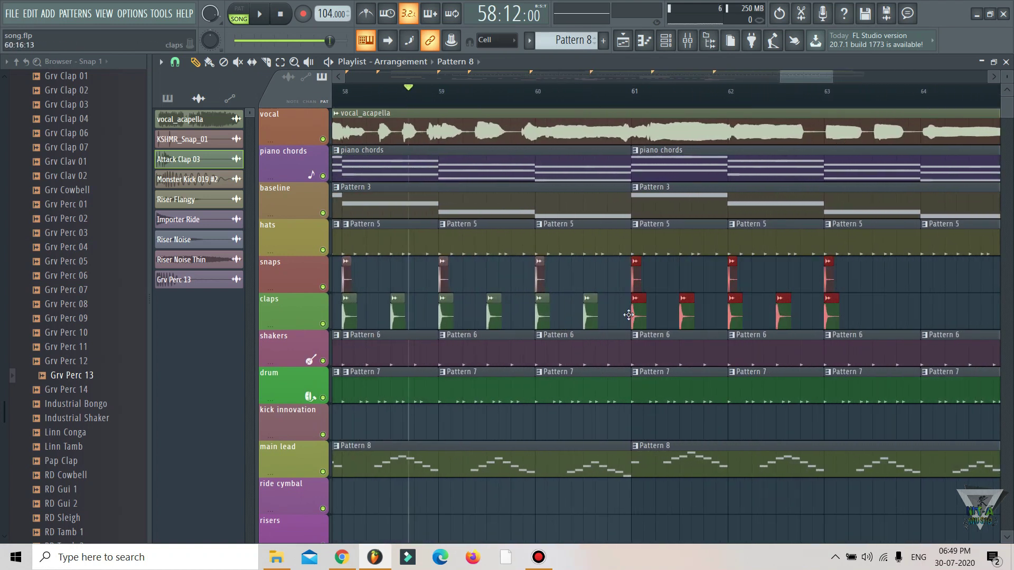
key(ctrl+b)
drag(739, 309, 824, 299)
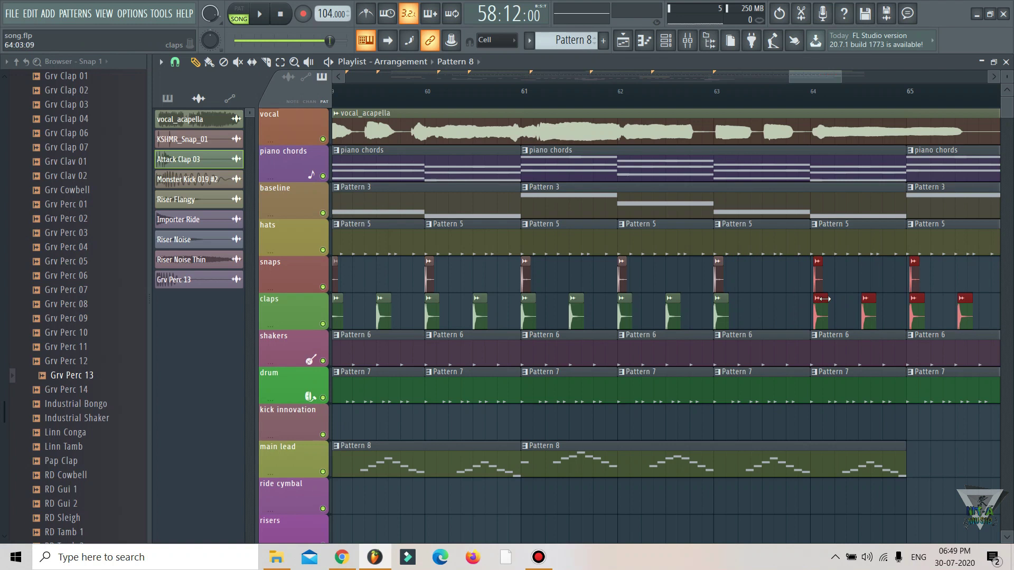
scroll(834, 103, up, 5)
drag(751, 274, 731, 273)
scroll(732, 92, down, 5)
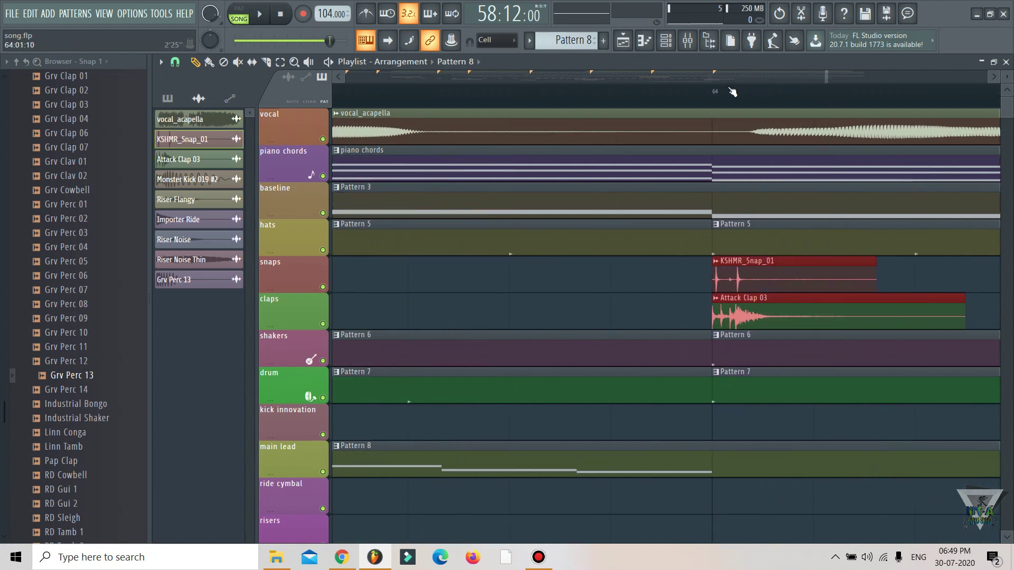
Step: Fill the gap on the claps track with an Attack Clap 03 hit halfway through bar 63
click(647, 317)
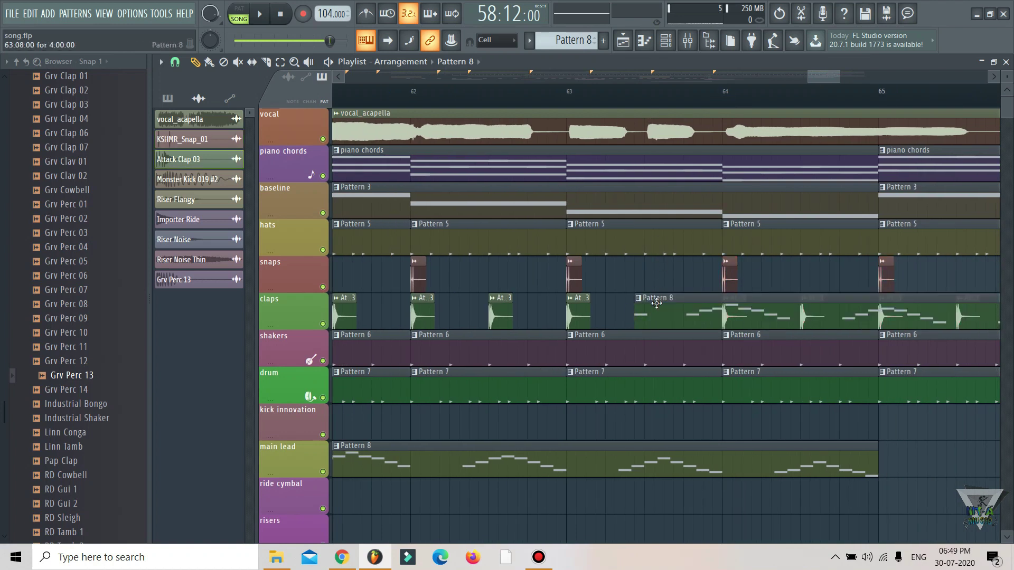
key(ctrl+z)
key(ctrl+d)
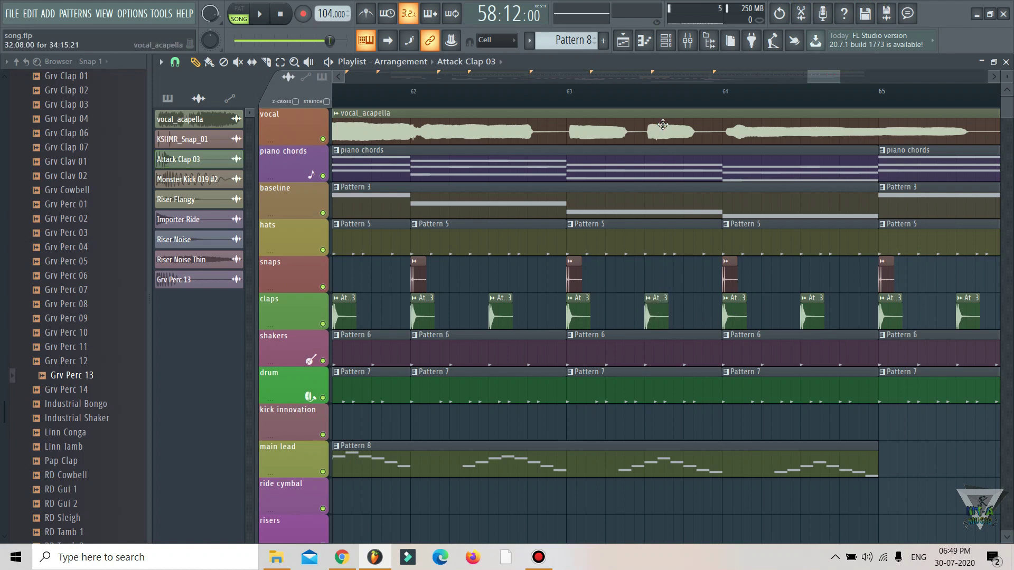
Step: Duplicate the snaps and claps starting at bar 64 and align the copies to begin exactly at bar 67
scroll(663, 125, down, 4)
drag(822, 256, 683, 324)
key(ctrl+b)
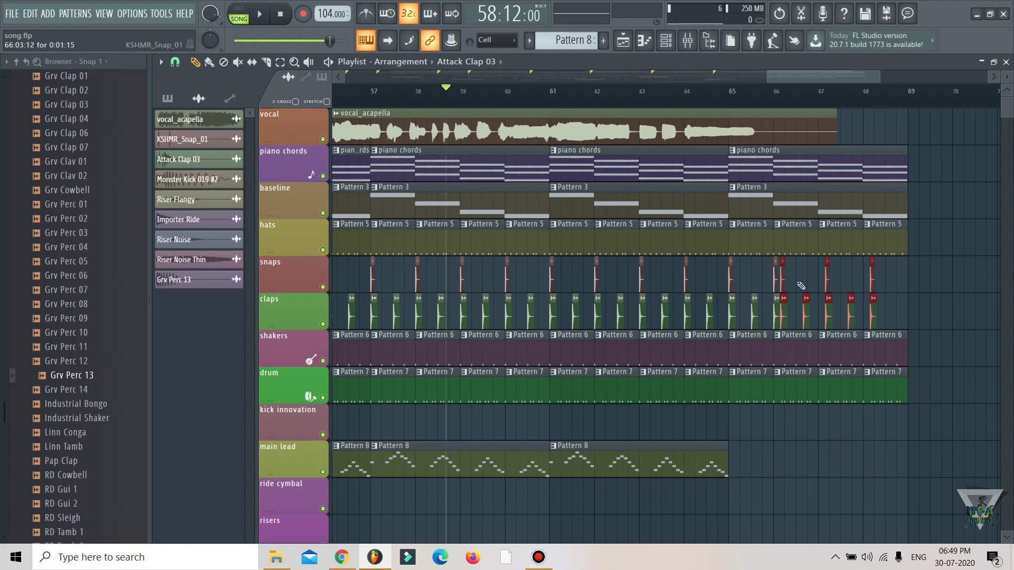
drag(783, 270, 822, 267)
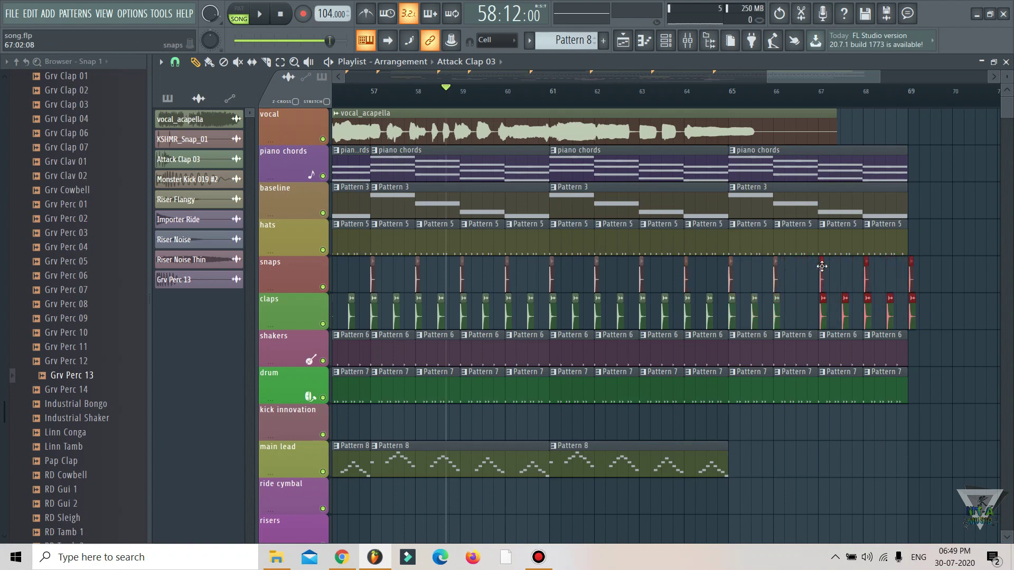
scroll(828, 106, up, 5)
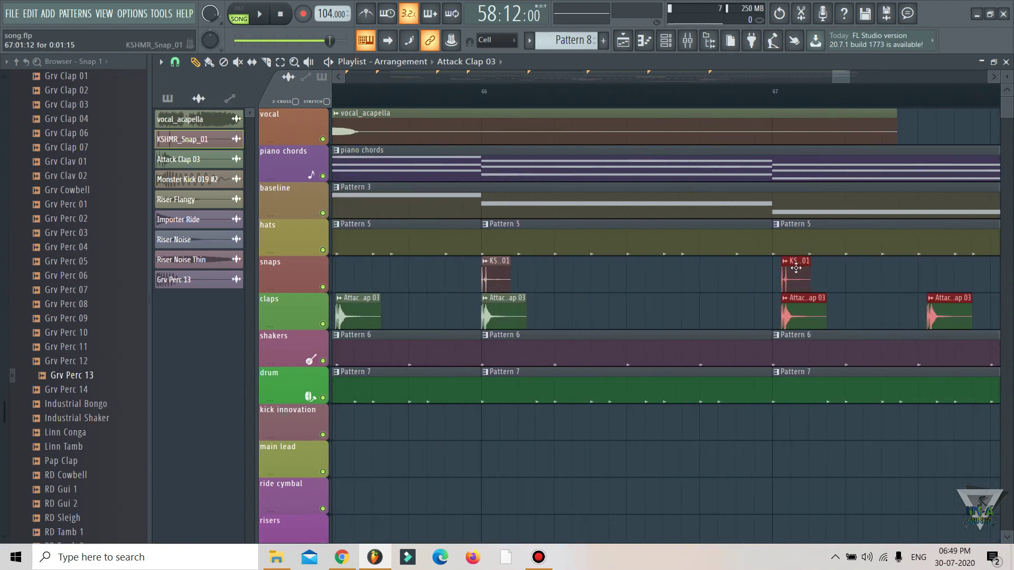
scroll(794, 105, up, 4)
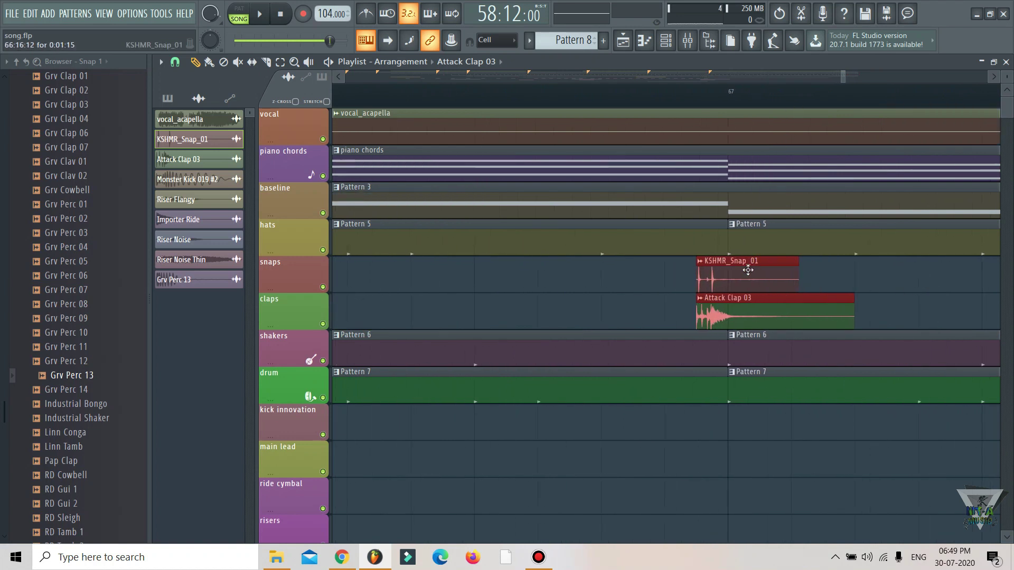
drag(742, 278, 773, 279)
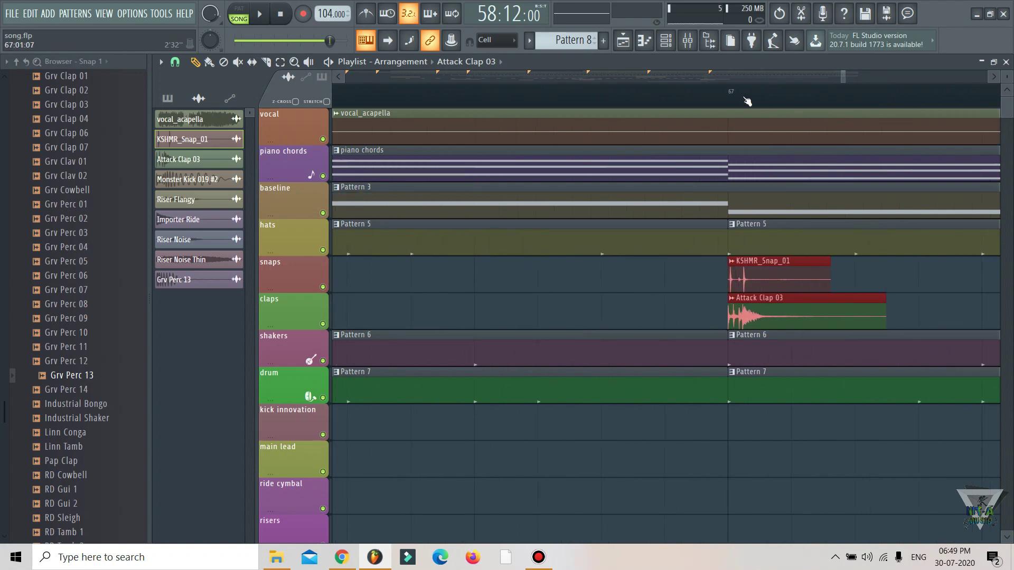
Step: Add an Attack Clap 03 hit halfway through bar 66 and remove the surplus snap and clap at bar 69
scroll(746, 101, up, 2)
scroll(734, 100, down, 4)
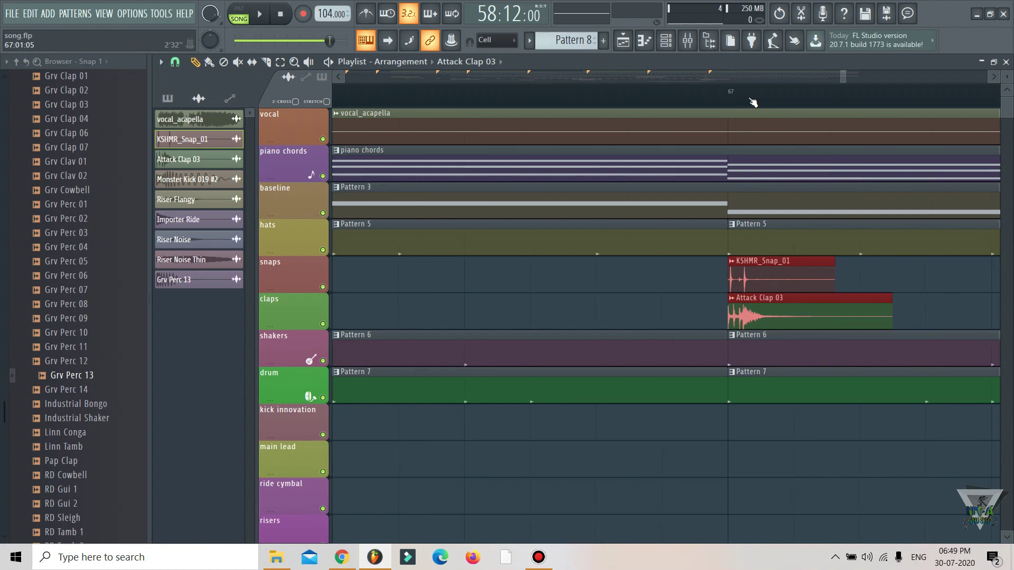
click(663, 315)
click(534, 313)
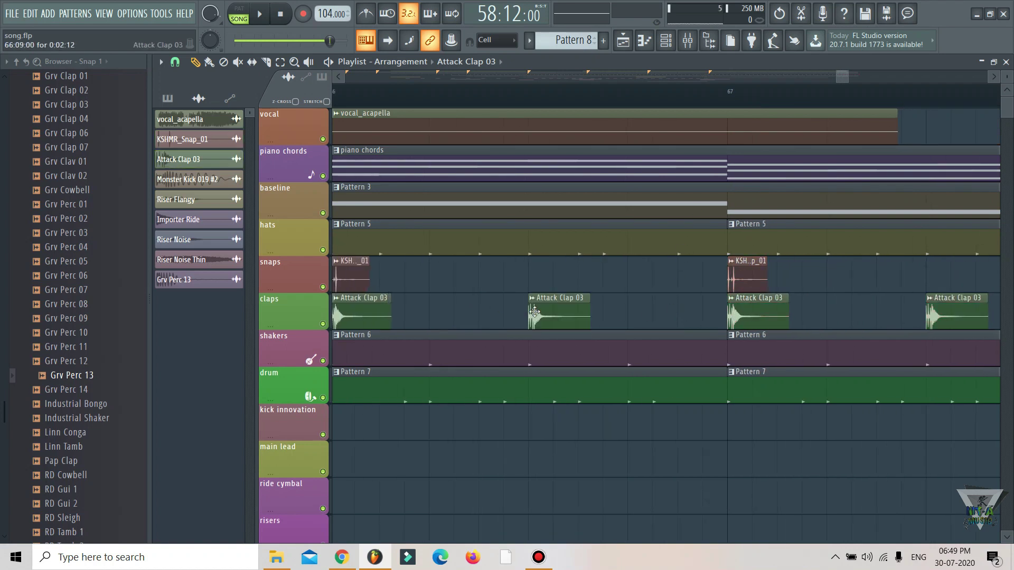
scroll(580, 102, down, 5)
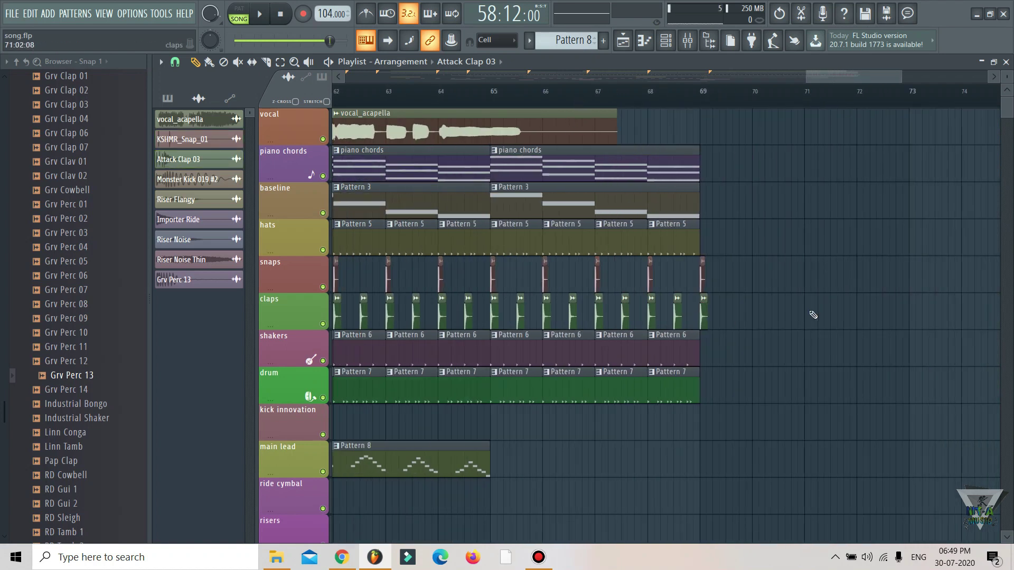
scroll(751, 288, down, 3)
scroll(736, 235, up, 3)
scroll(692, 95, down, 5)
scroll(687, 317, down, 3)
scroll(686, 317, up, 3)
scroll(562, 90, down, 1)
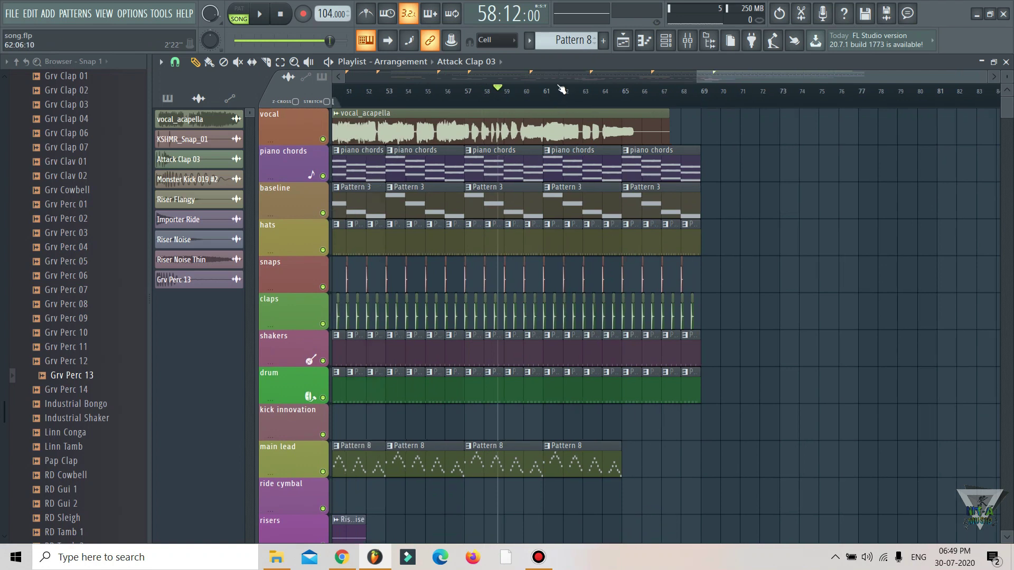
Step: Place a copy of the Pattern 9 clip on Track 15 around bar 57
scroll(562, 90, down, 2)
scroll(834, 404, down, 7)
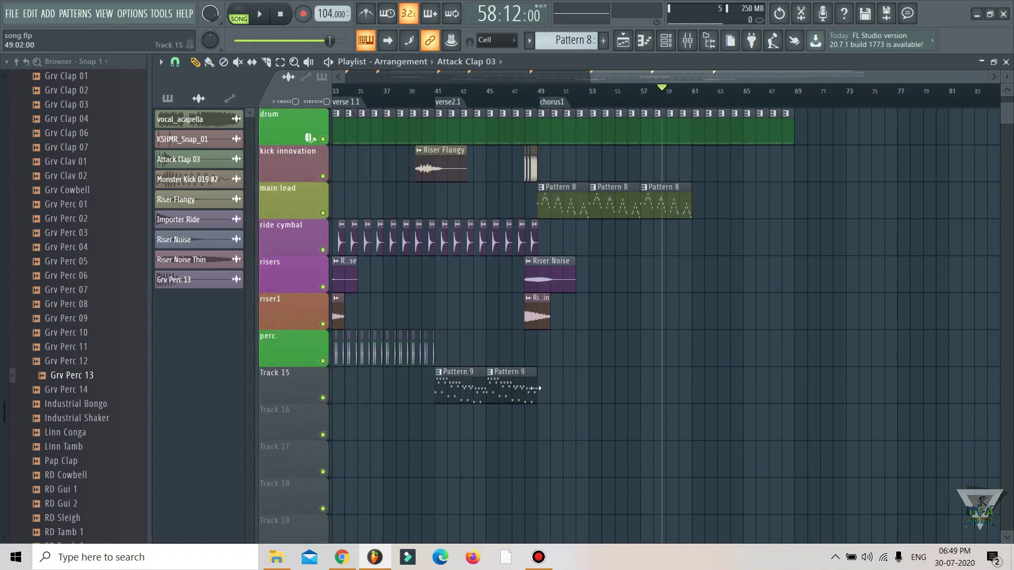
click(528, 386)
click(658, 383)
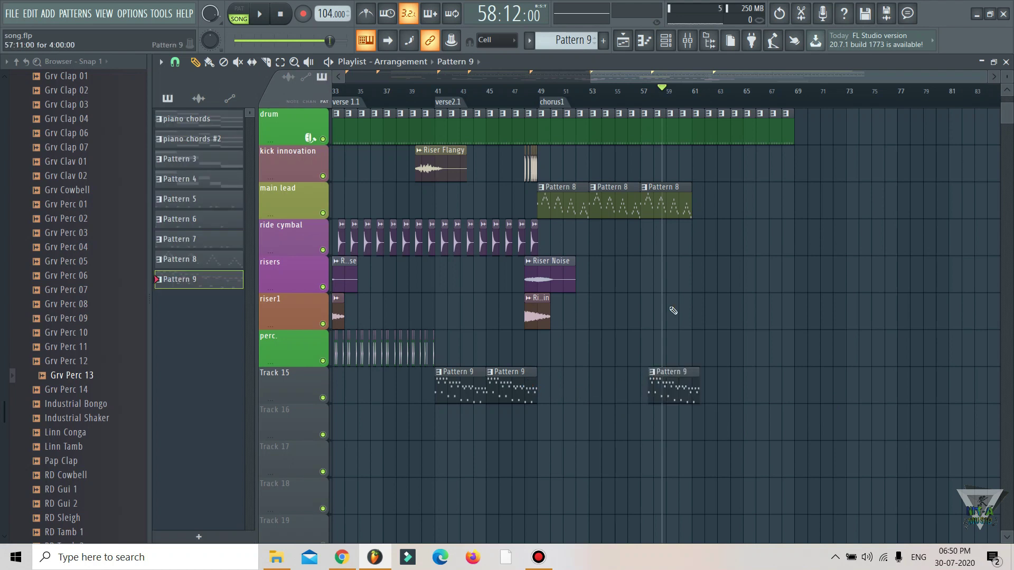
scroll(661, 78, up, 3)
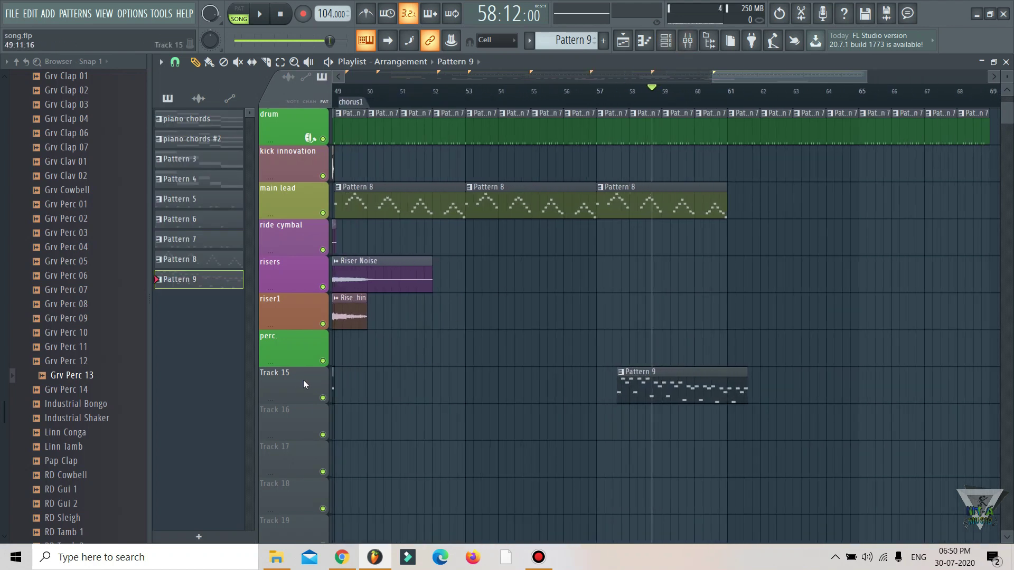
Step: Rename Track 15 as lead 2
right_click(303, 384)
click(331, 268)
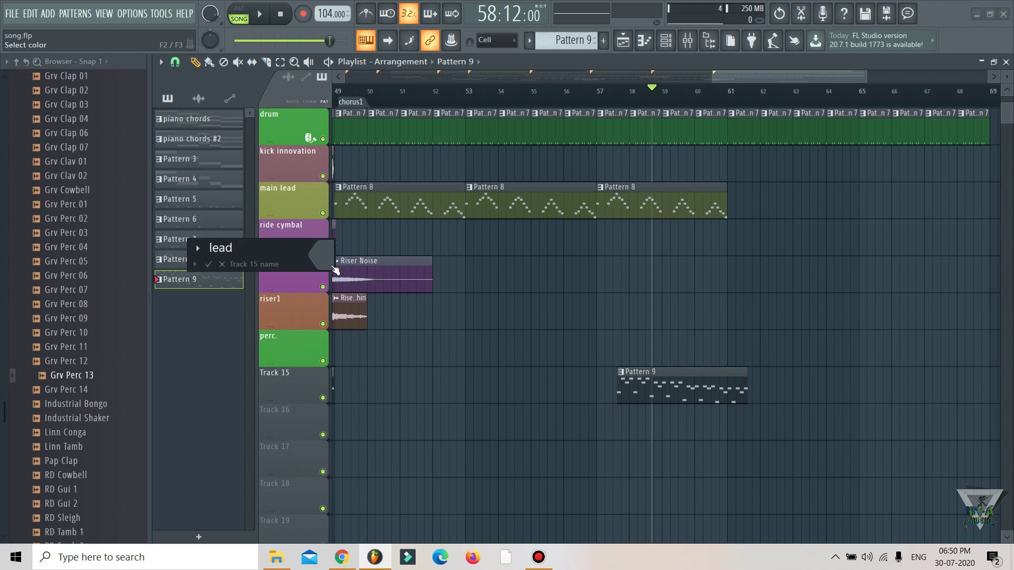
text(lead 2)
key(Return)
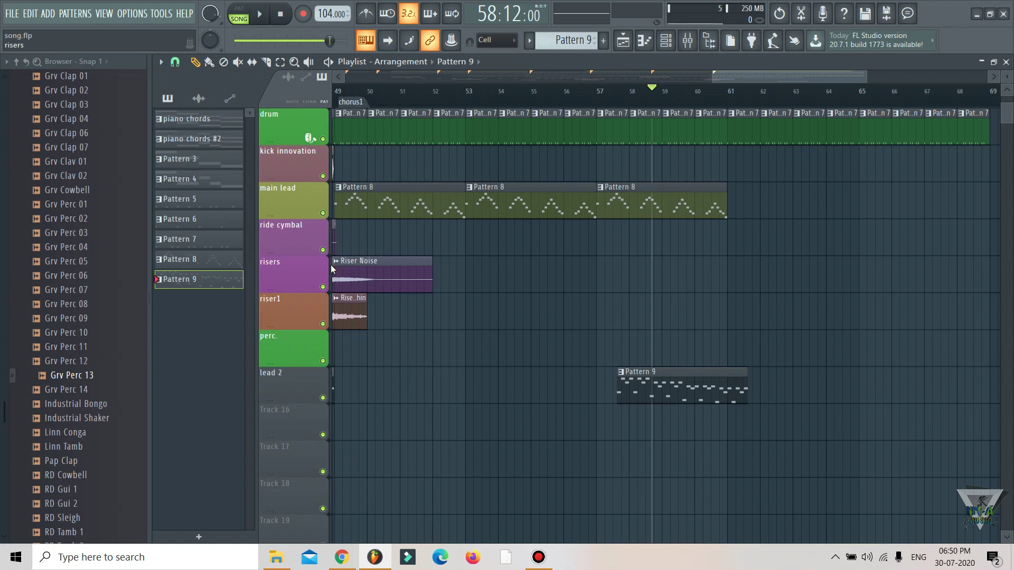
Step: Browse the track's icon choices, and undo its rename and the Pattern 9 clip placed around bar 57
right_click(312, 396)
click(347, 290)
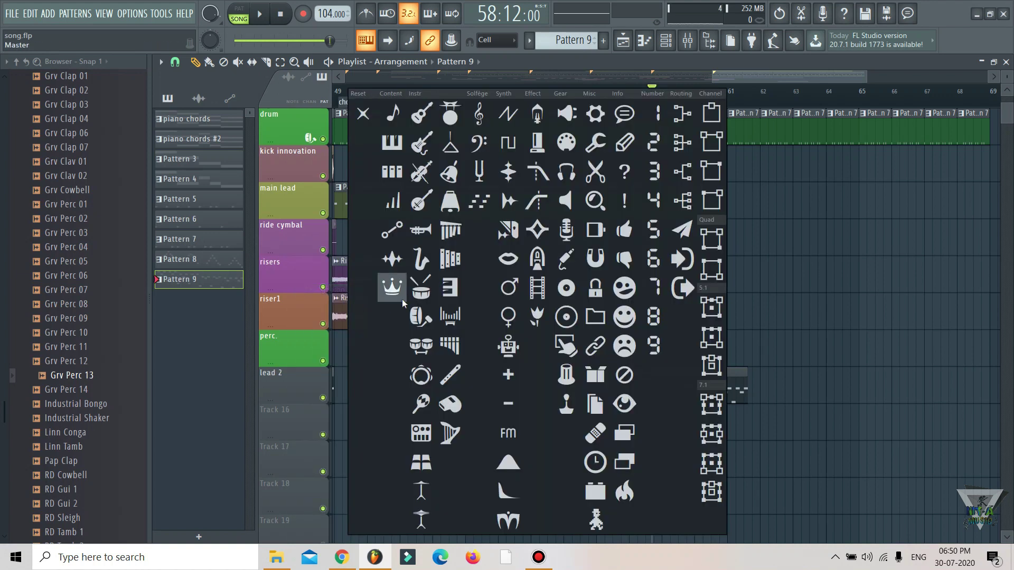
right_click(285, 370)
click(317, 355)
key(ctrl+z)
Step: Change the color of Track 15 to purple
right_click(296, 382)
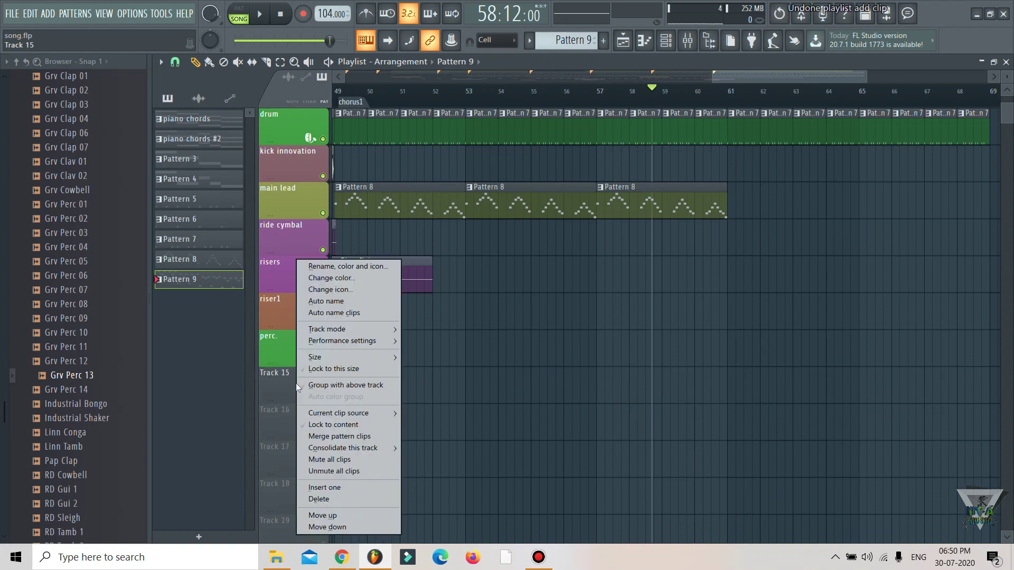
click(325, 278)
click(458, 312)
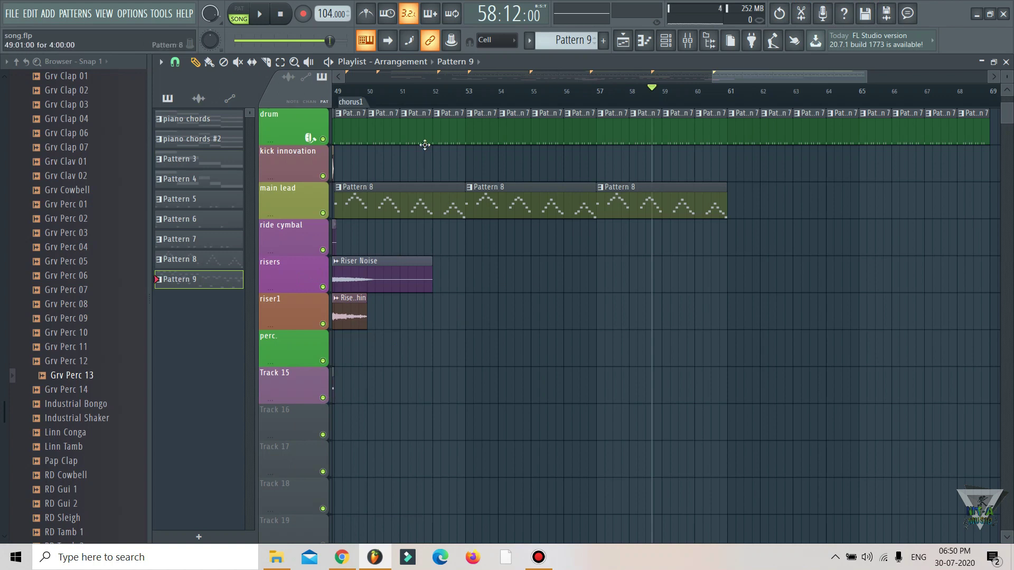
Step: Play the song from about bar 45 and place a Pattern 9 clip on Track 15 starting exactly at bar 57
scroll(663, 90, down, 6)
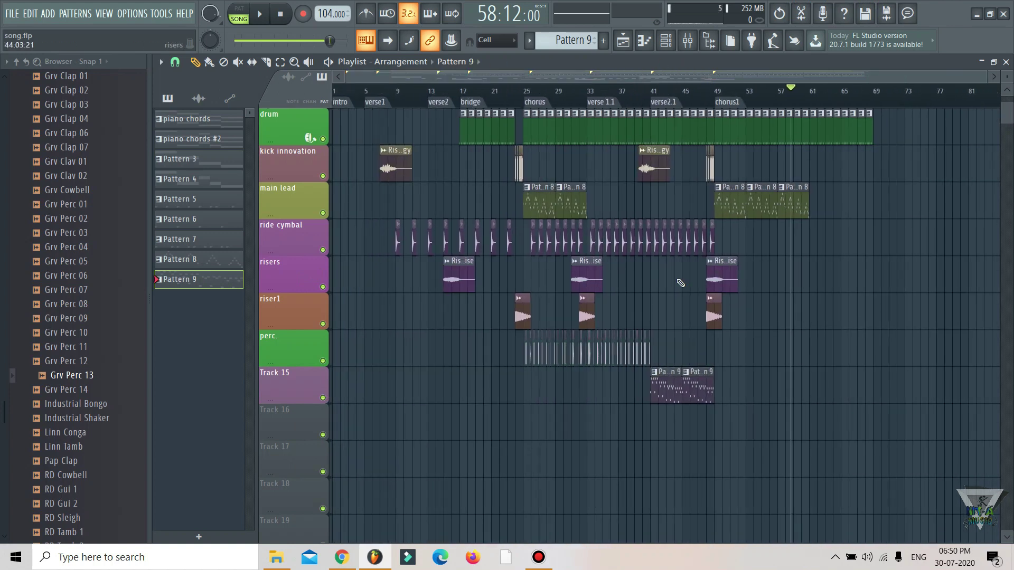
click(692, 100)
click(255, 19)
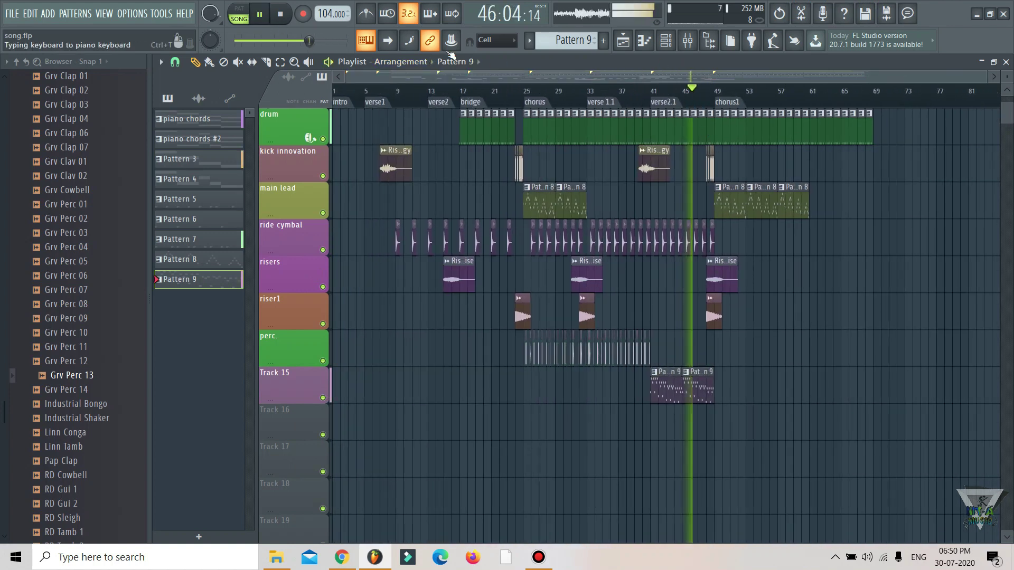
scroll(704, 75, up, 3)
drag(727, 74, 748, 74)
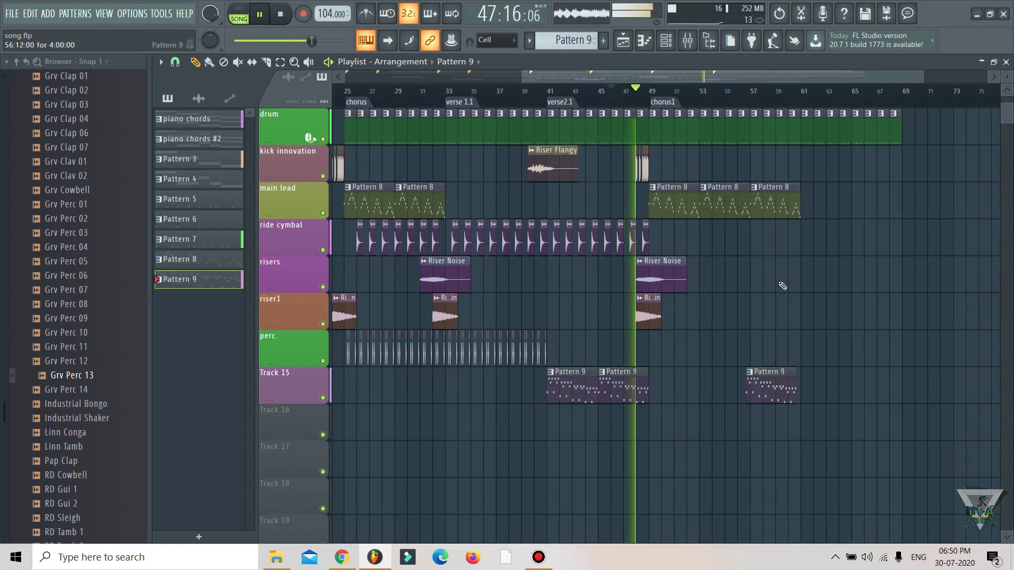
scroll(786, 370, up, 5)
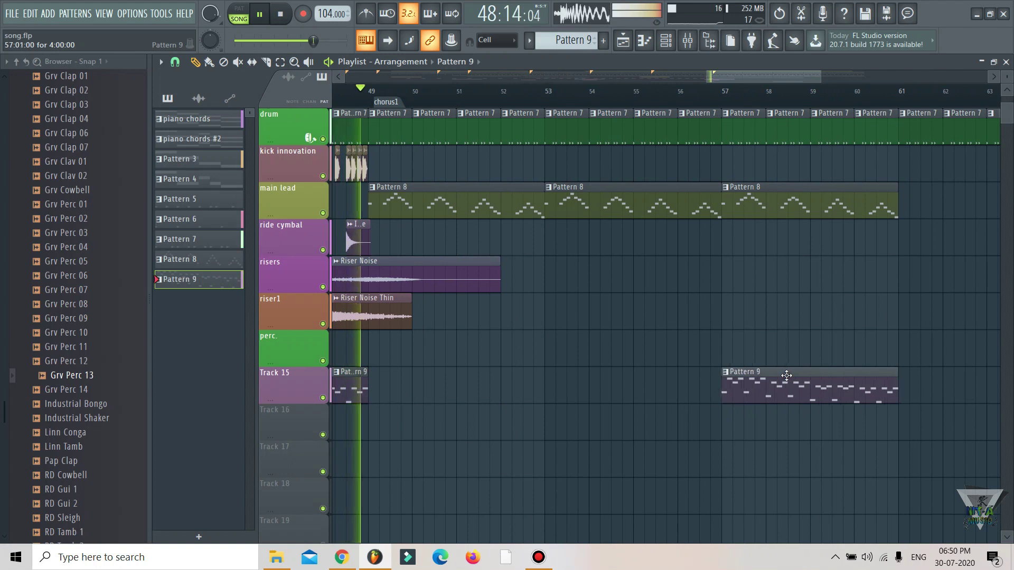
scroll(752, 91, down, 2)
scroll(752, 91, down, 3)
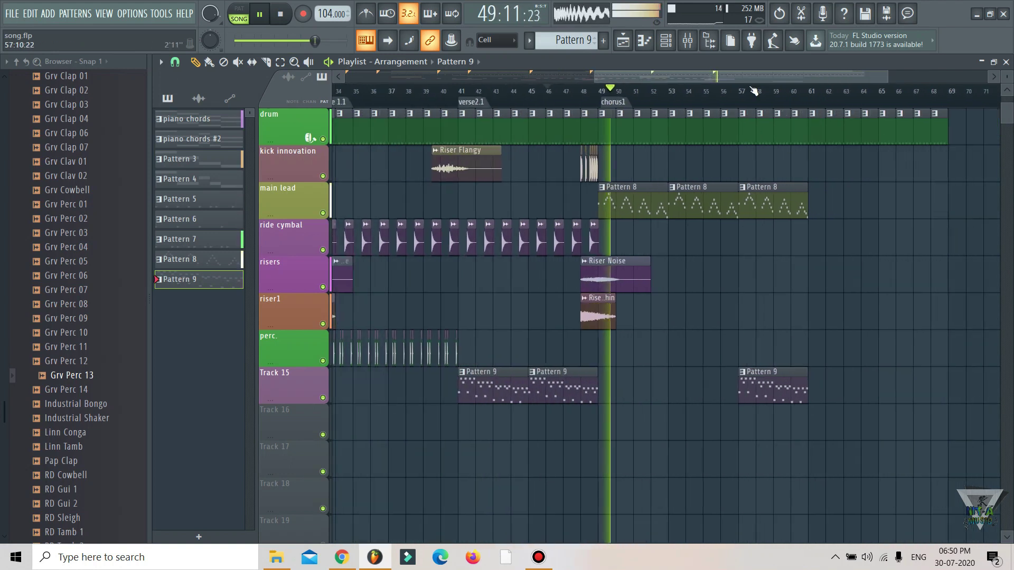
Step: Move the new Pattern 9 clip on Track 15 to bar 53 and duplicate it to fill up to bar 61
drag(744, 383, 672, 383)
scroll(686, 91, up, 5)
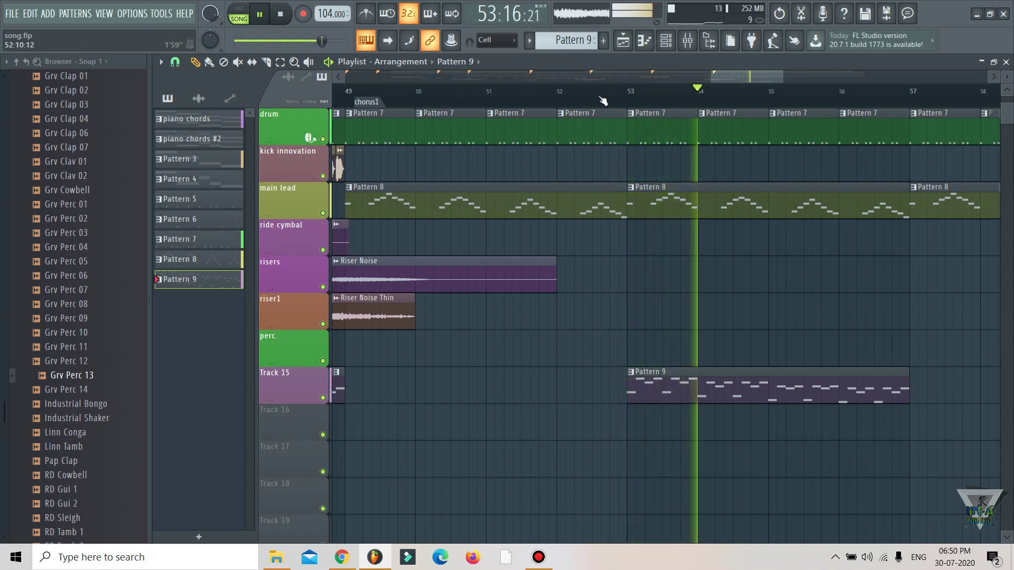
scroll(603, 101, down, 2)
scroll(603, 101, down, 3)
click(666, 391)
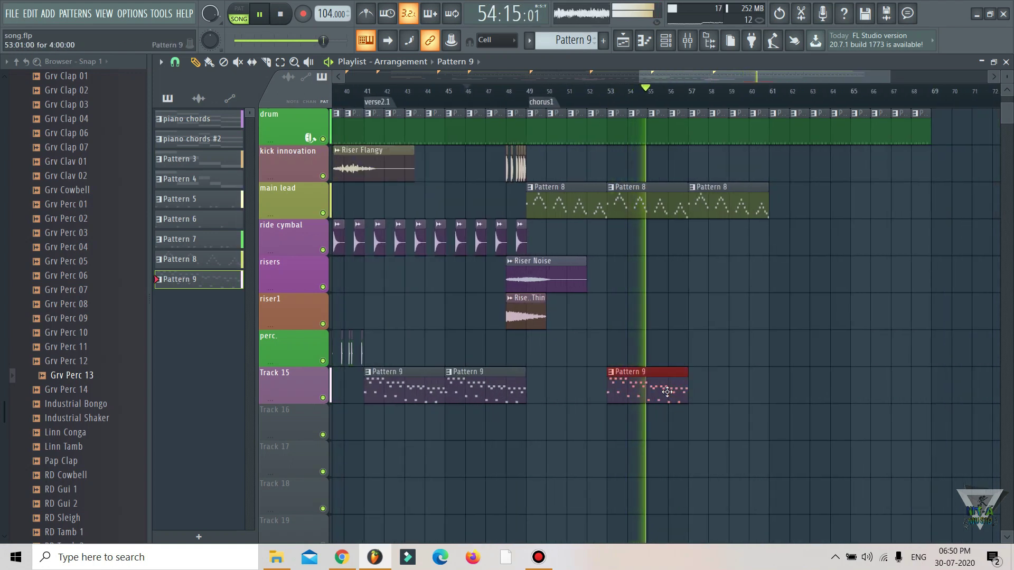
key(ctrl+b)
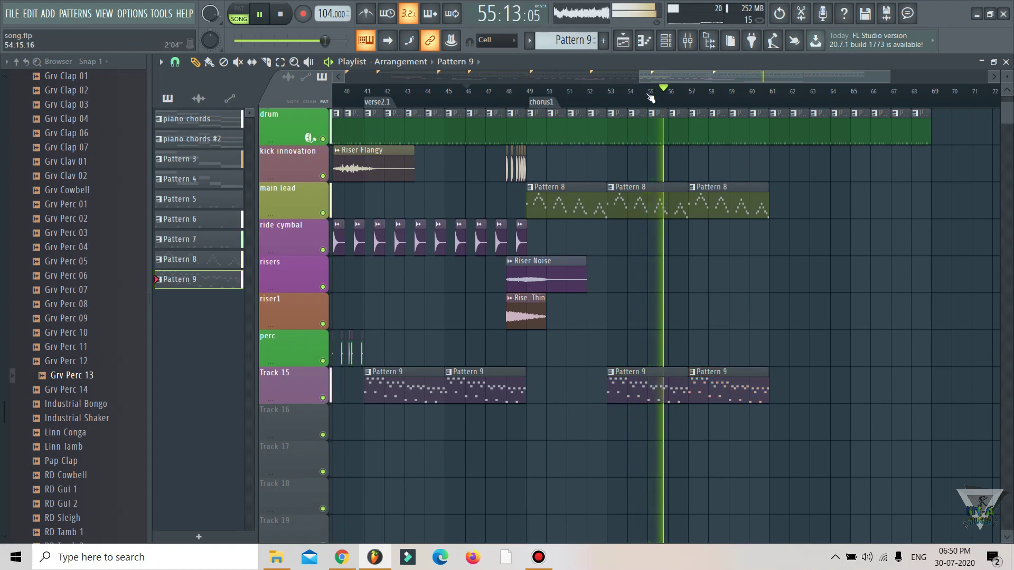
Step: Stop playback and move the playhead to the last beat of bar 52, just before the new Pattern 9 clips
scroll(650, 98, down, 4)
key(space)
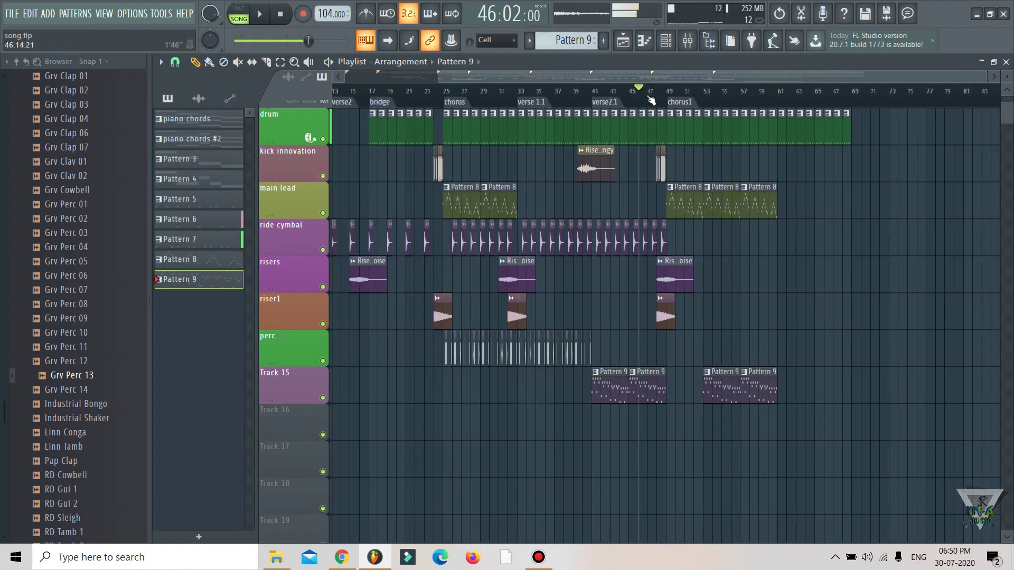
drag(694, 78, 714, 75)
click(677, 91)
scroll(707, 354, left, 3)
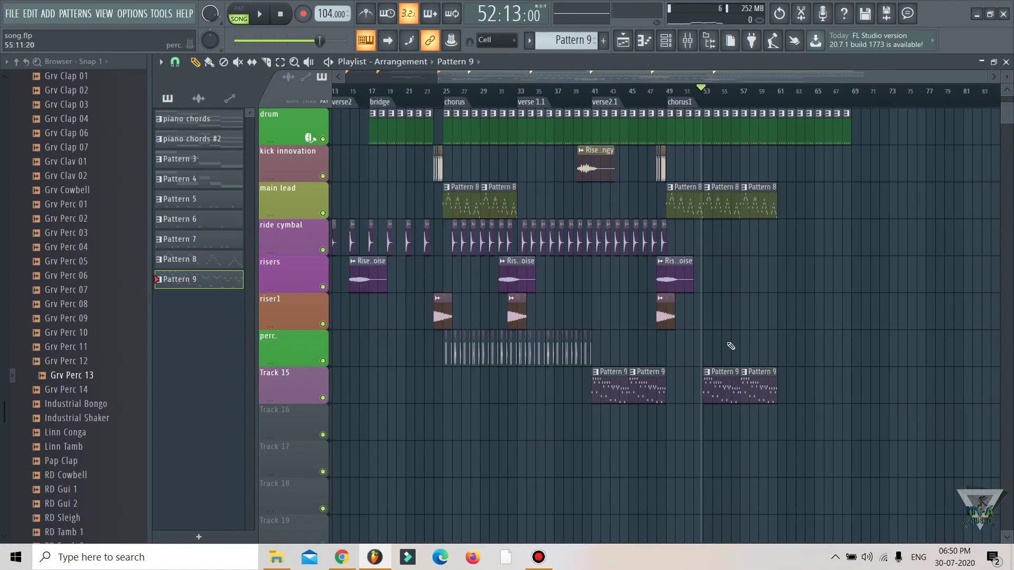
Step: Rename Track 15, which holds the Pattern 9 clips, as lead 2
right_click(295, 389)
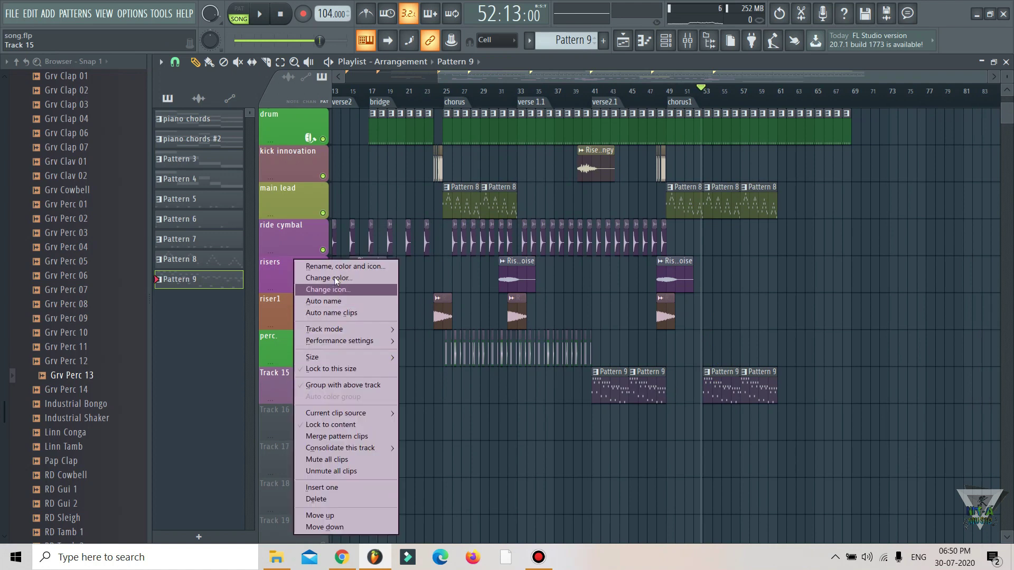
click(334, 277)
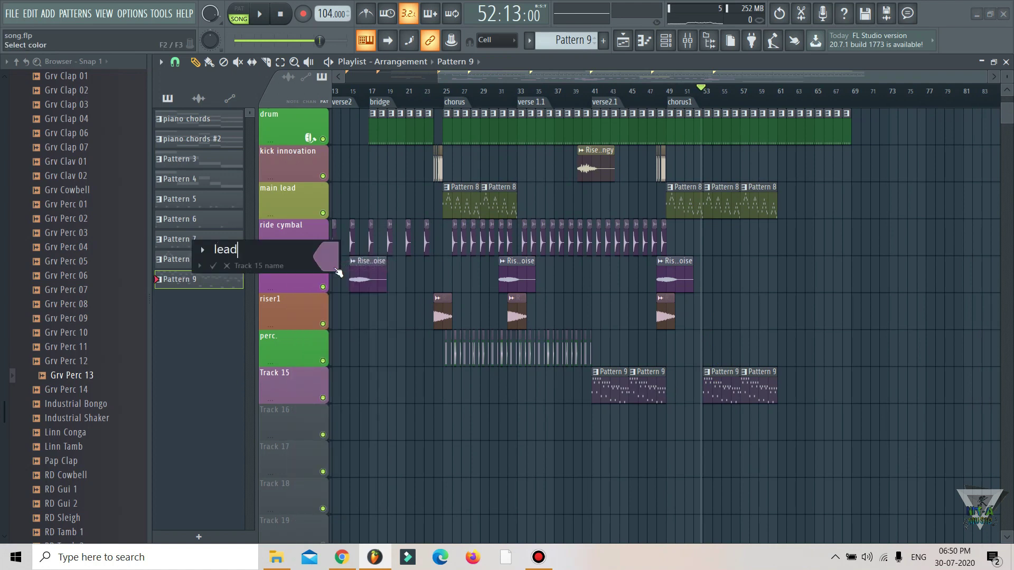
key(Return)
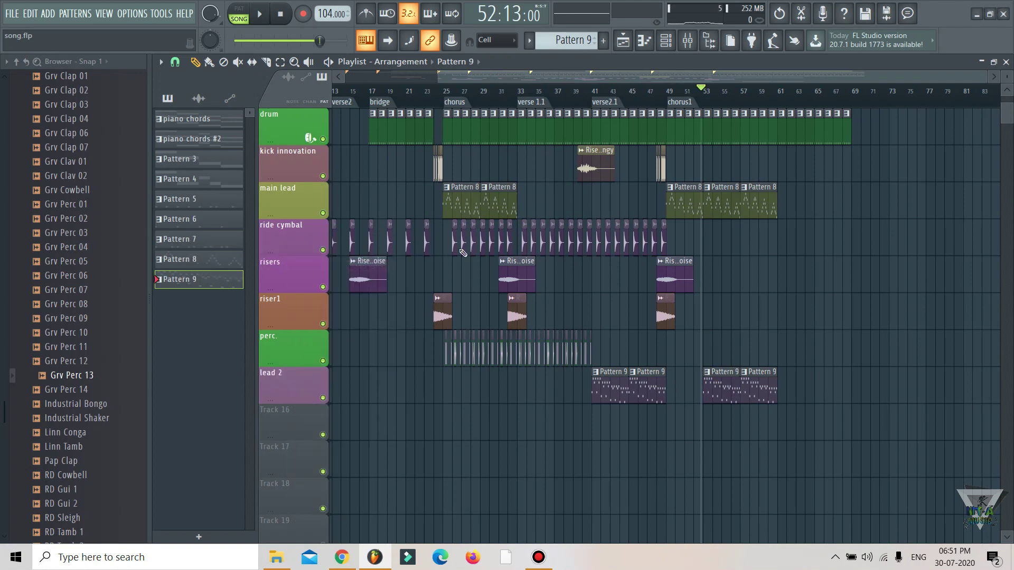
Step: Play the song from bar 58 to review the ending, and set the playhead halfway through bar 65
scroll(810, 188, up, 3)
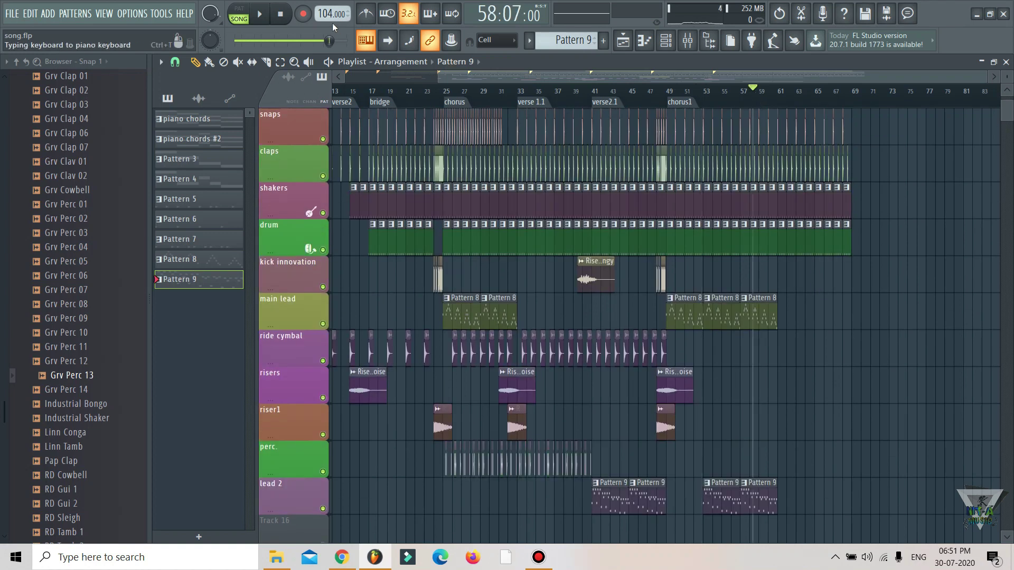
key(space)
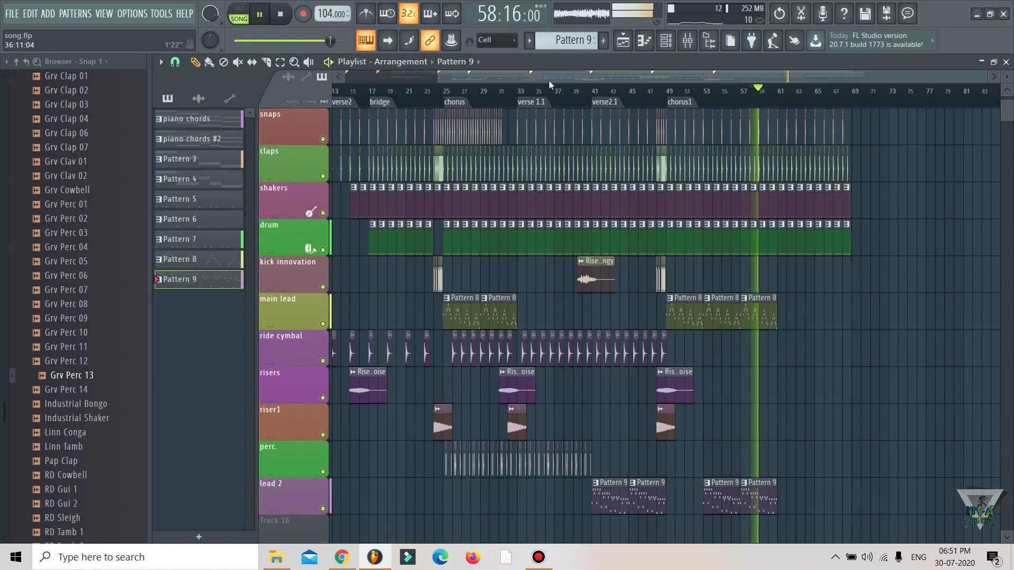
scroll(901, 165, up, 4)
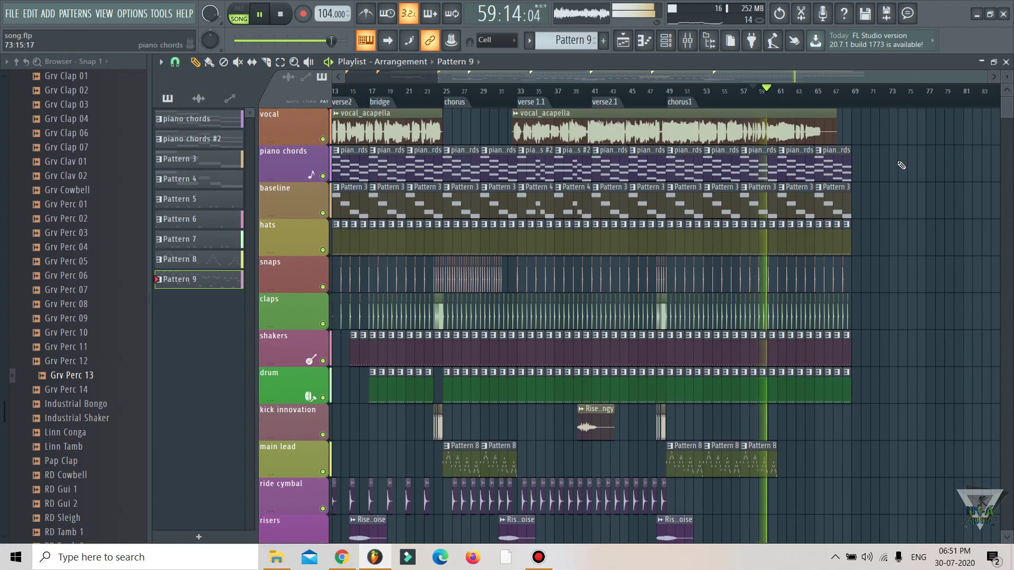
scroll(925, 191, down, 1)
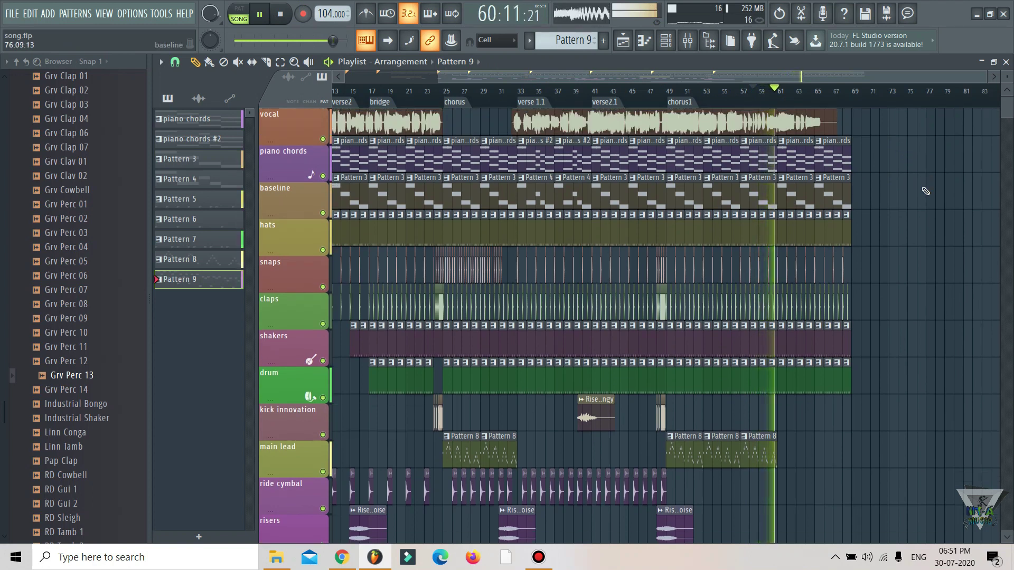
scroll(924, 192, up, 1)
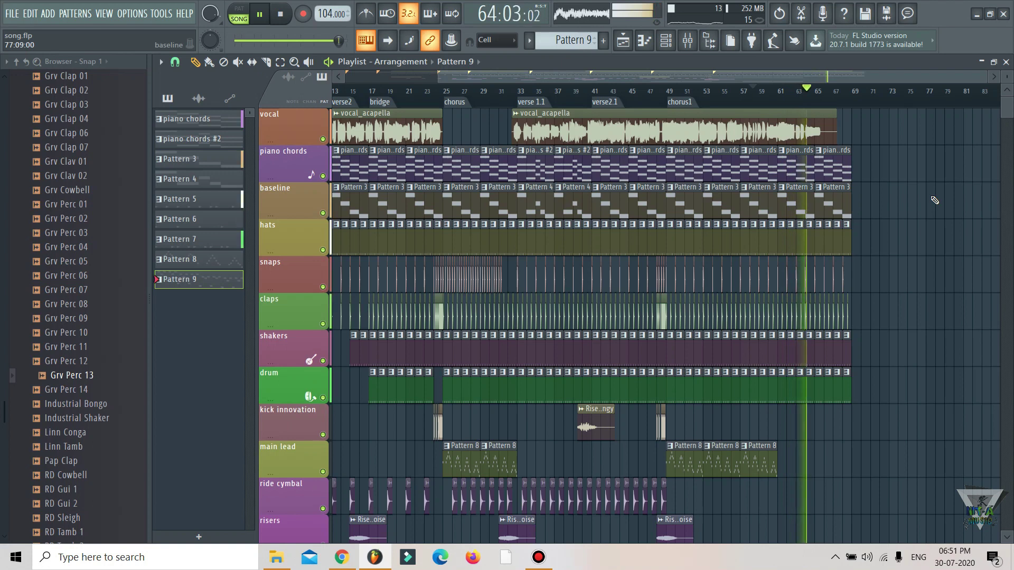
key(space)
scroll(783, 89, up, 3)
click(783, 90)
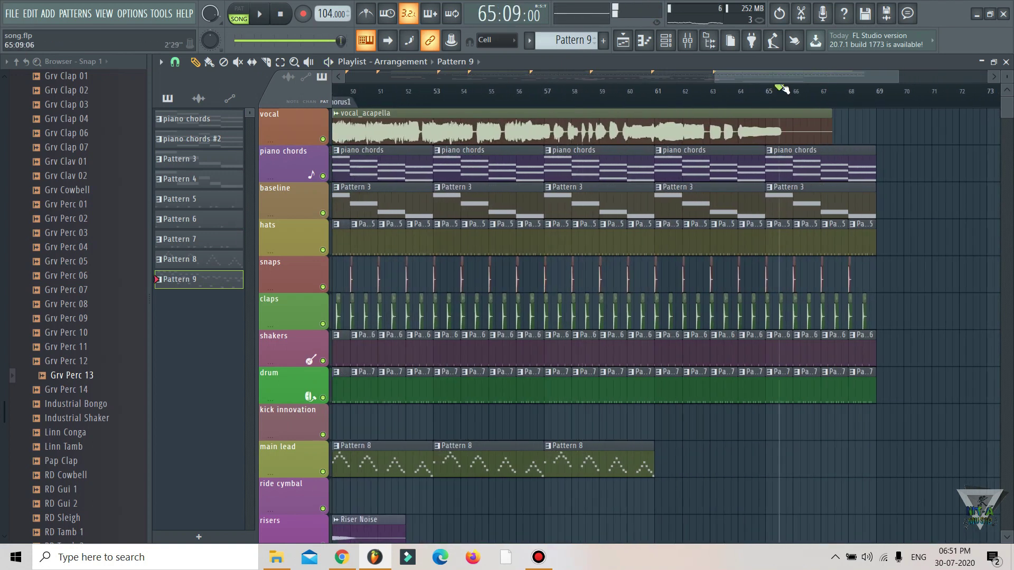
Step: Try deleting the shakers Pattern 6 clip at bar 66, and undo the deletion
scroll(795, 98, up, 5)
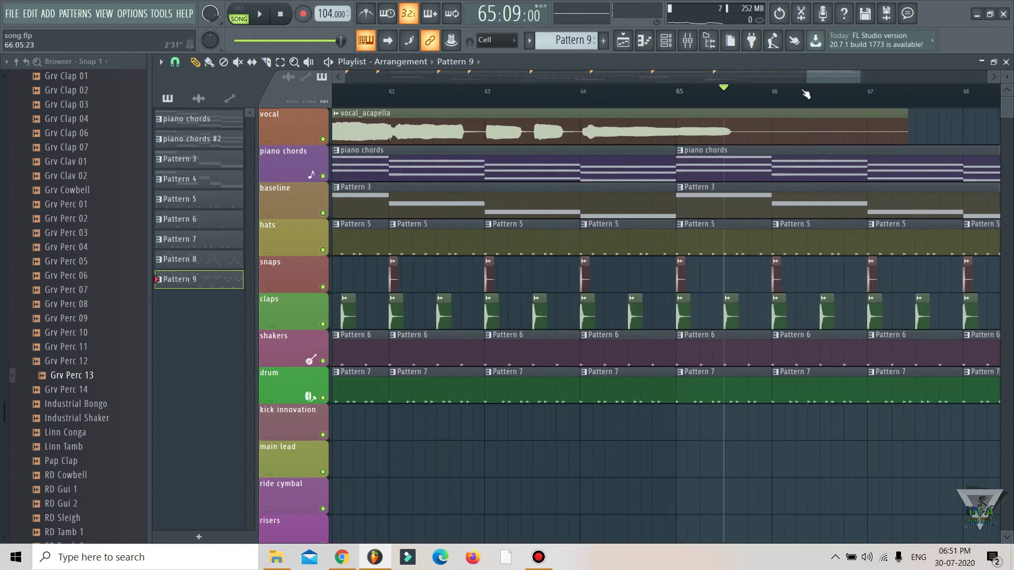
right_click(776, 338)
scroll(773, 292, down, 3)
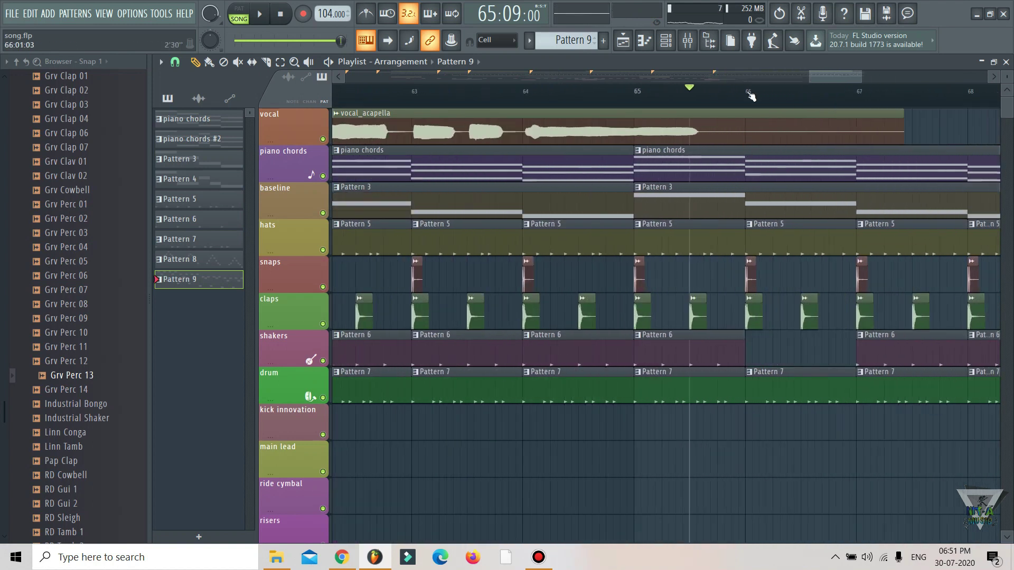
key(ctrl+z)
Step: Delete the drum Pattern 7 clips from bar 66 to bar 69 and play the ending from halfway through bar 65
right_click(776, 379)
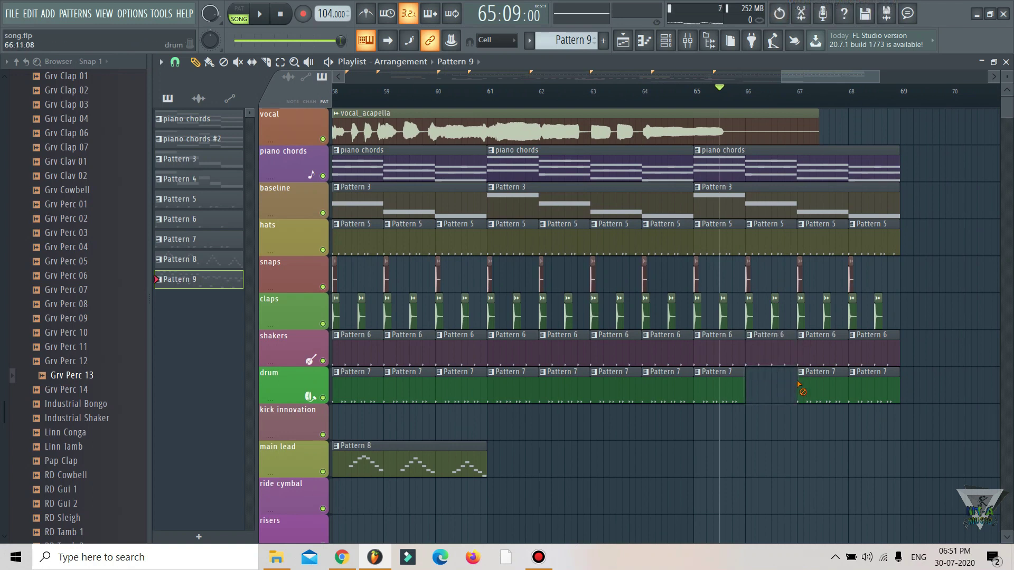
key(space)
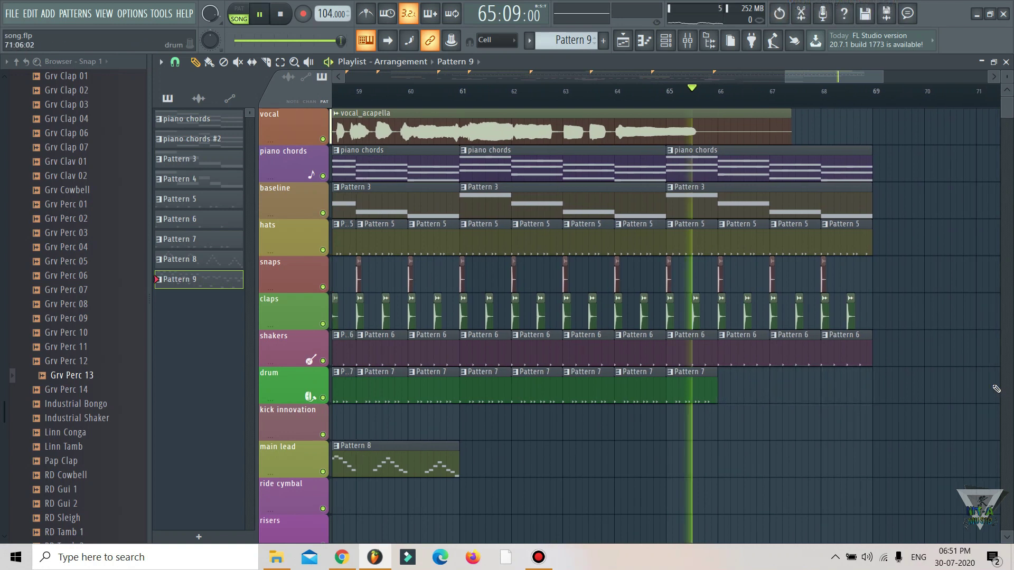
Step: Play from about bar 64, deleting the drum Pattern 7 clip at bar 65 and the shakers Pattern 6 clips at bars 67 and 68
click(627, 89)
right_click(681, 373)
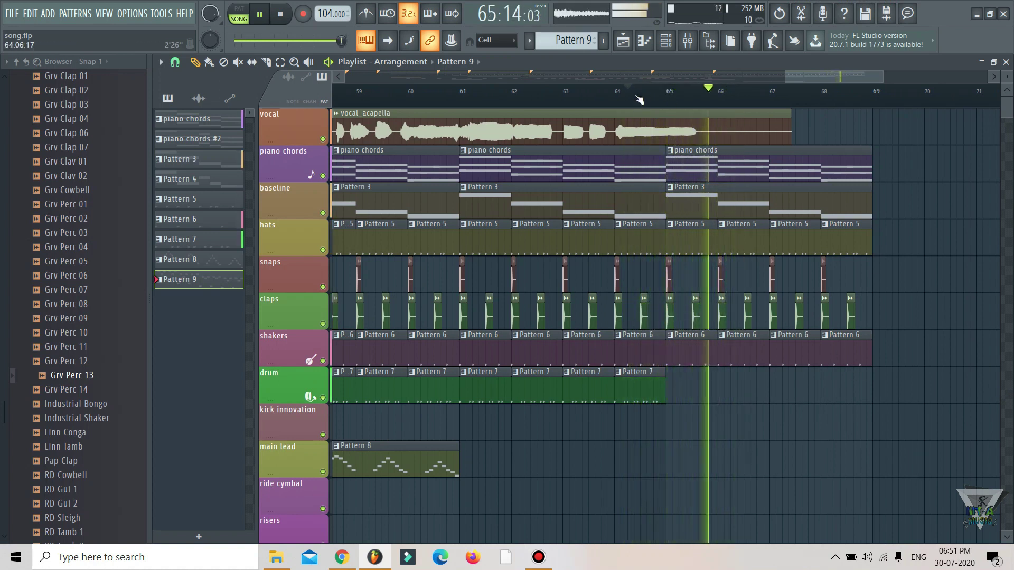
scroll(641, 93, down, 3)
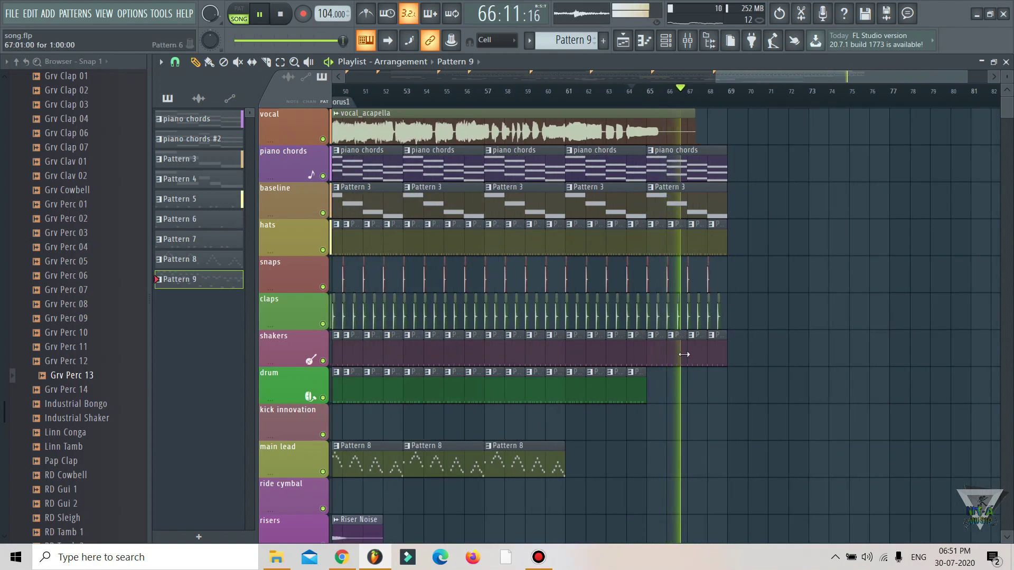
right_click(718, 351)
right_click(696, 351)
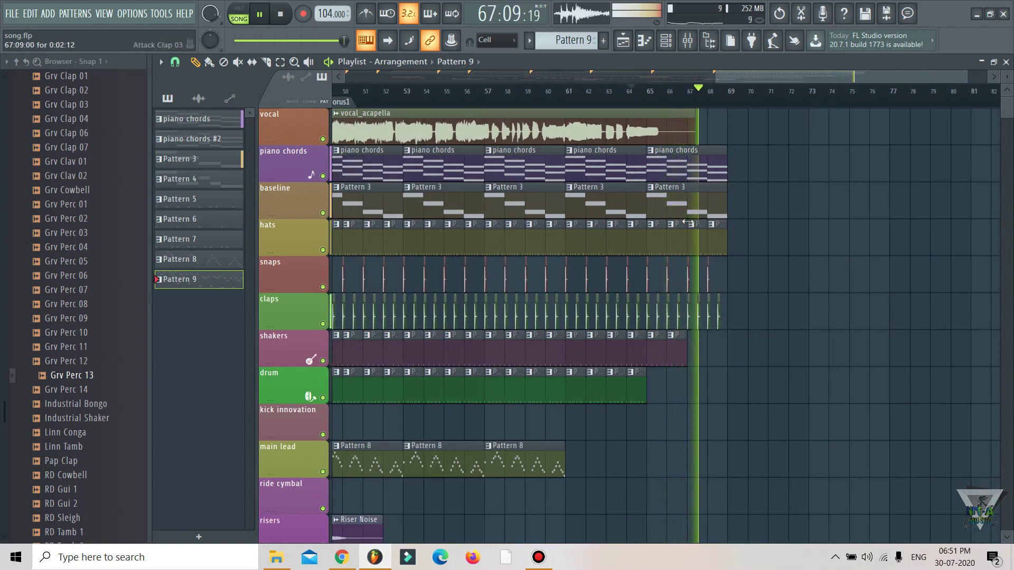
Step: Play the ending from halfway through bar 65 and look over the tracks down to lead 2
click(663, 98)
scroll(665, 100, up, 1)
scroll(666, 101, up, 1)
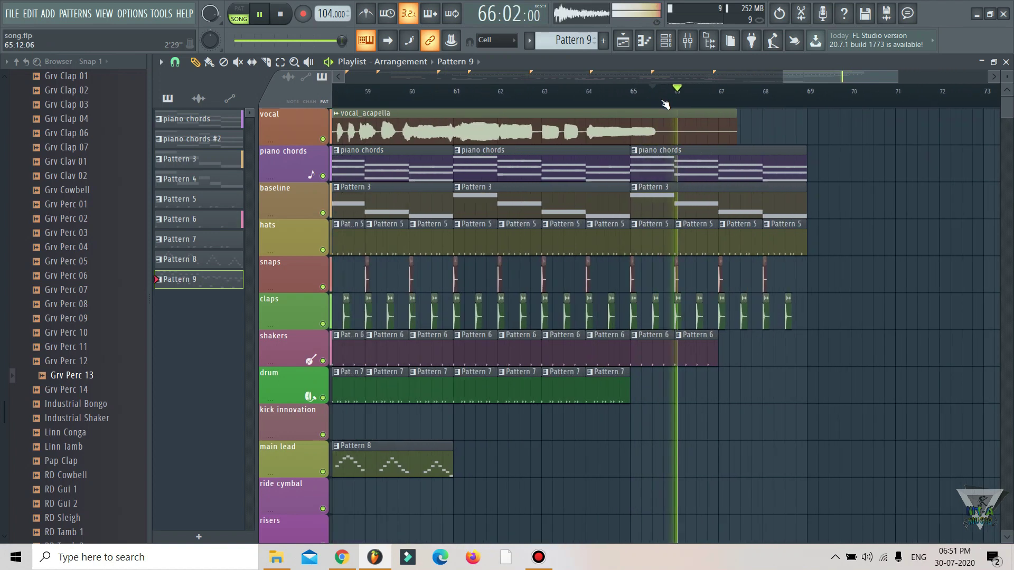
scroll(724, 369, down, 4)
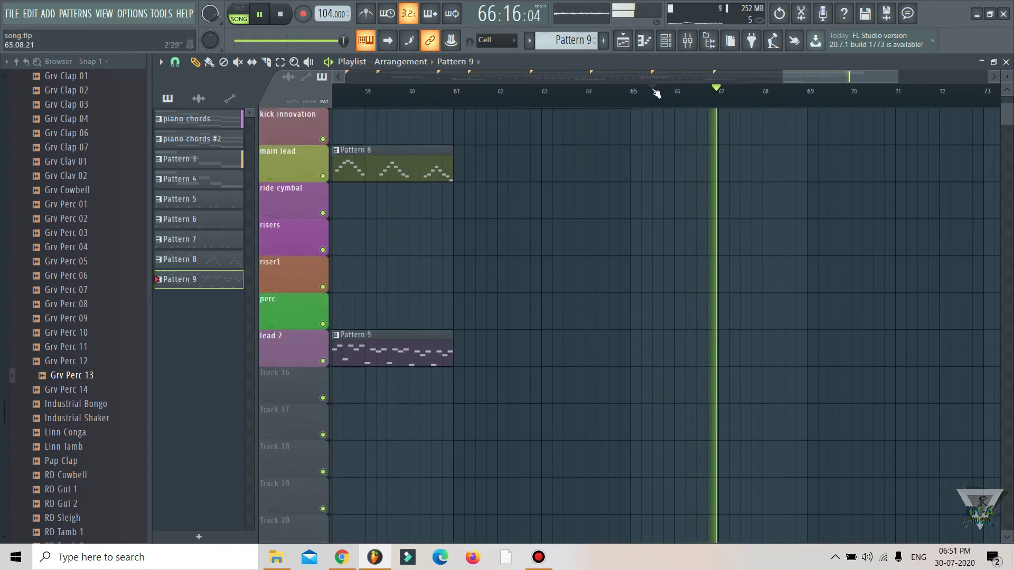
scroll(657, 95, down, 2)
scroll(770, 229, up, 5)
Step: Delete the snaps, claps and hats clips from bar 67 onwards, leaving piano chords and baseline to carry the ending
key(space)
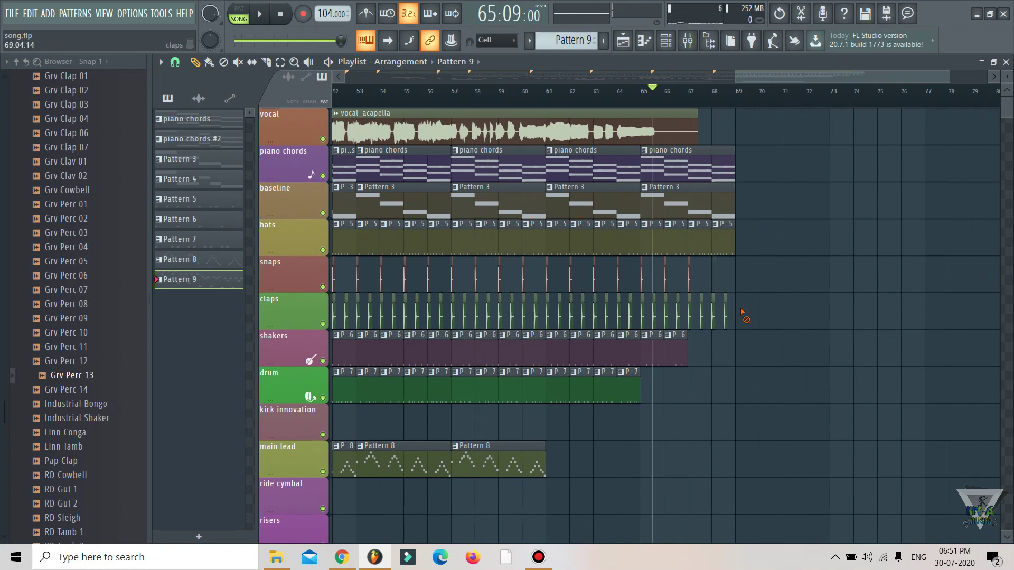
key(ctrl+z)
scroll(712, 100, up, 3)
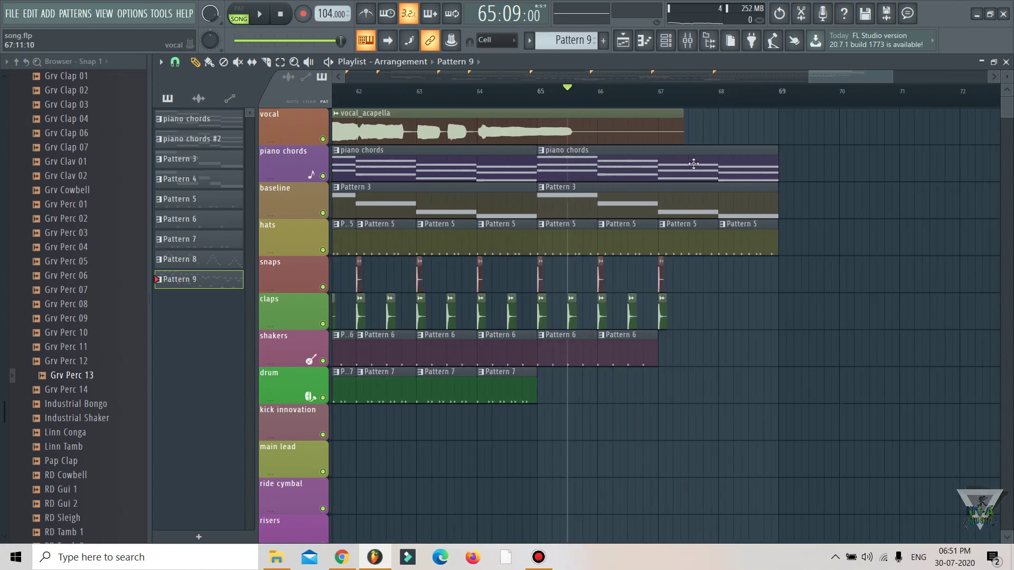
key(space)
right_click(661, 280)
right_click(662, 312)
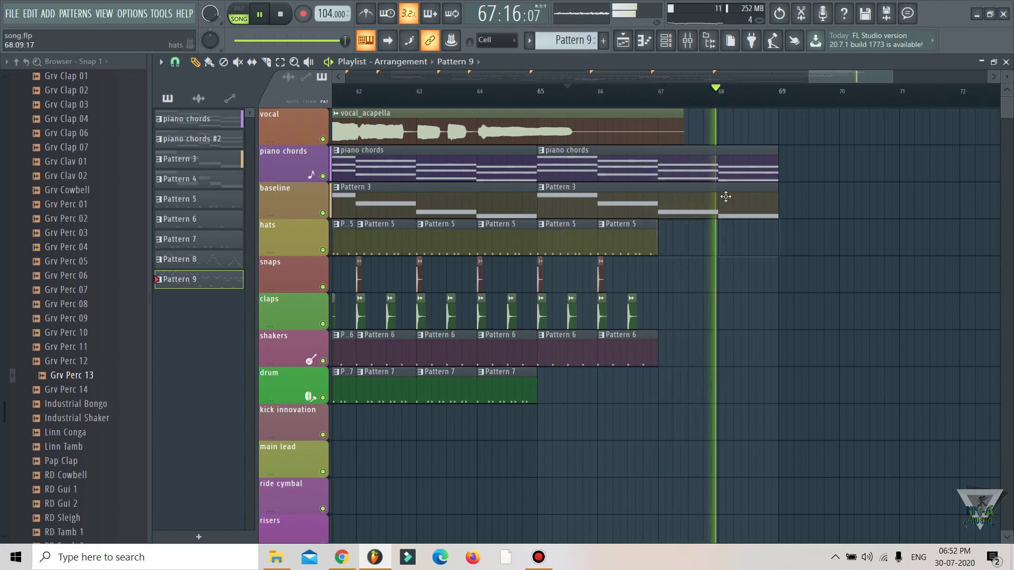
Step: Play the thinned-out ending from bar 65 and look over the whole arrangement
scroll(700, 95, down, 2)
click(654, 94)
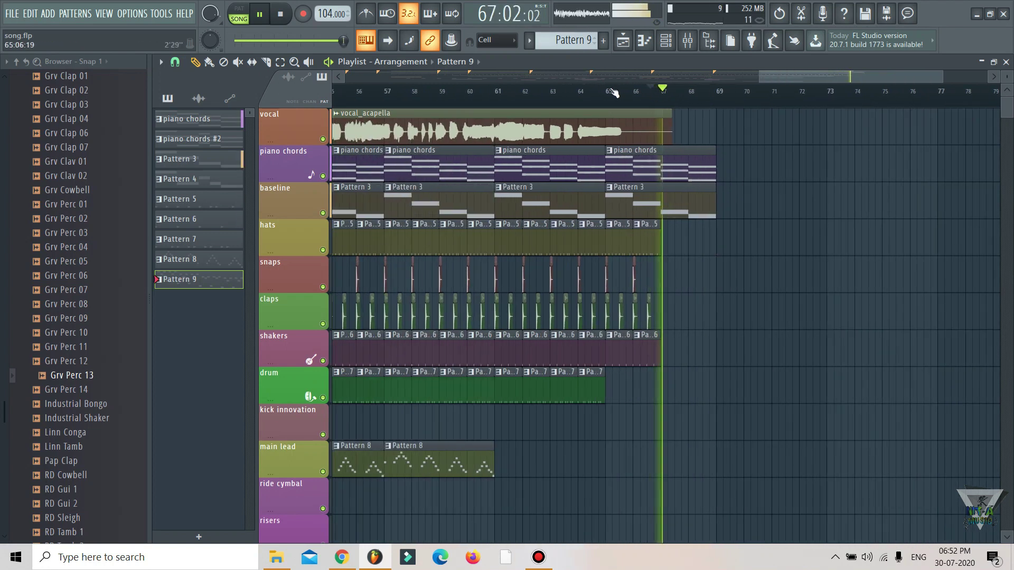
click(614, 93)
scroll(614, 93, down, 3)
scroll(614, 93, down, 5)
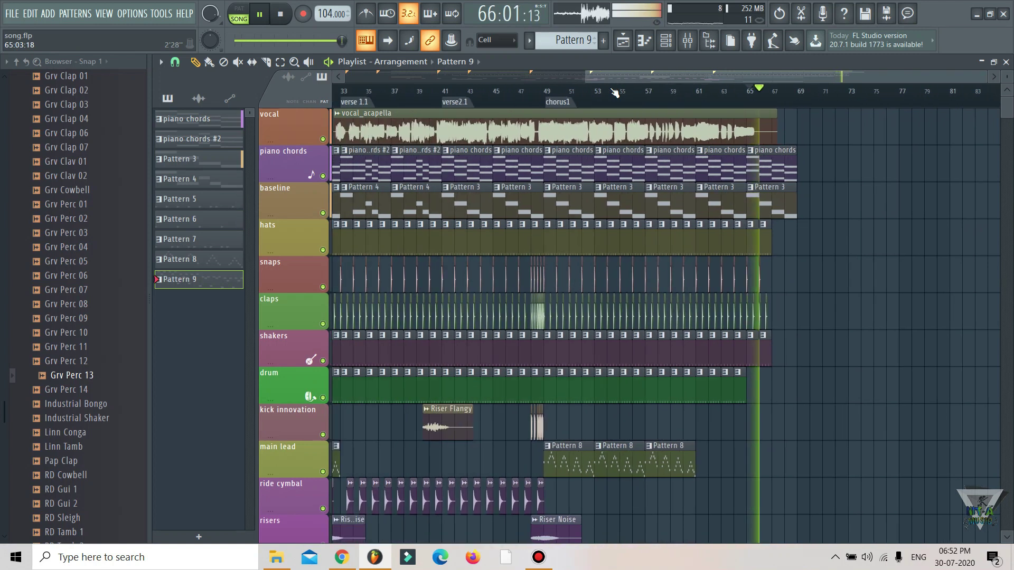
scroll(614, 93, down, 2)
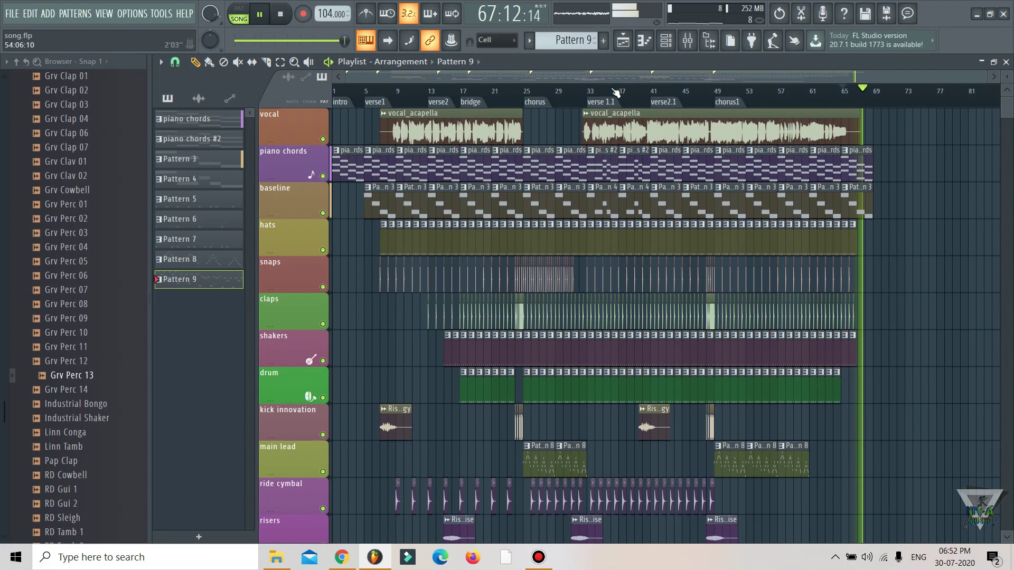
scroll(634, 136, down, 2)
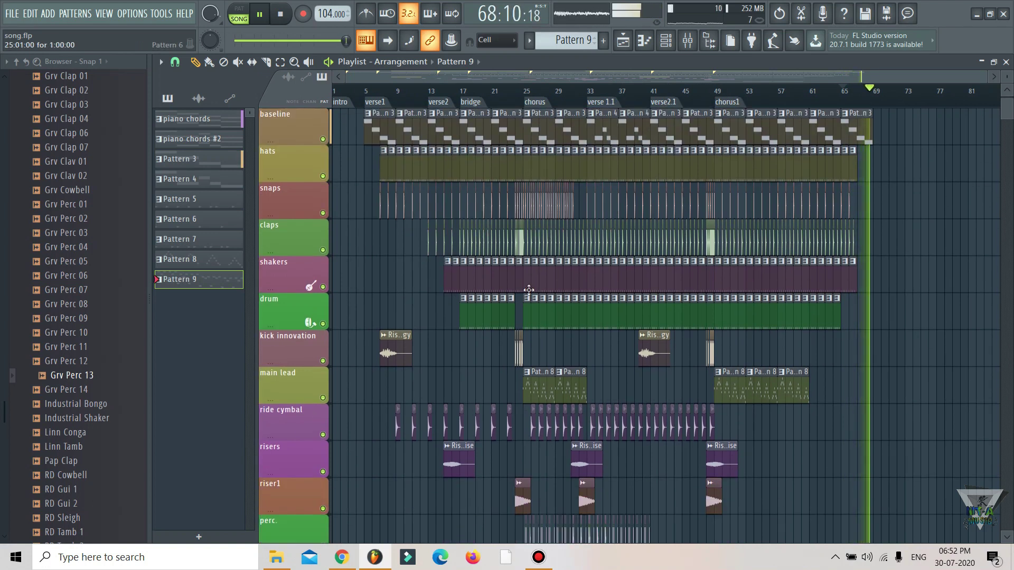
Step: Place a copy of the Riser Flangy clip on the kick innovation track, starting about midway through bar 60
click(392, 360)
click(843, 91)
scroll(725, 324, up, 6)
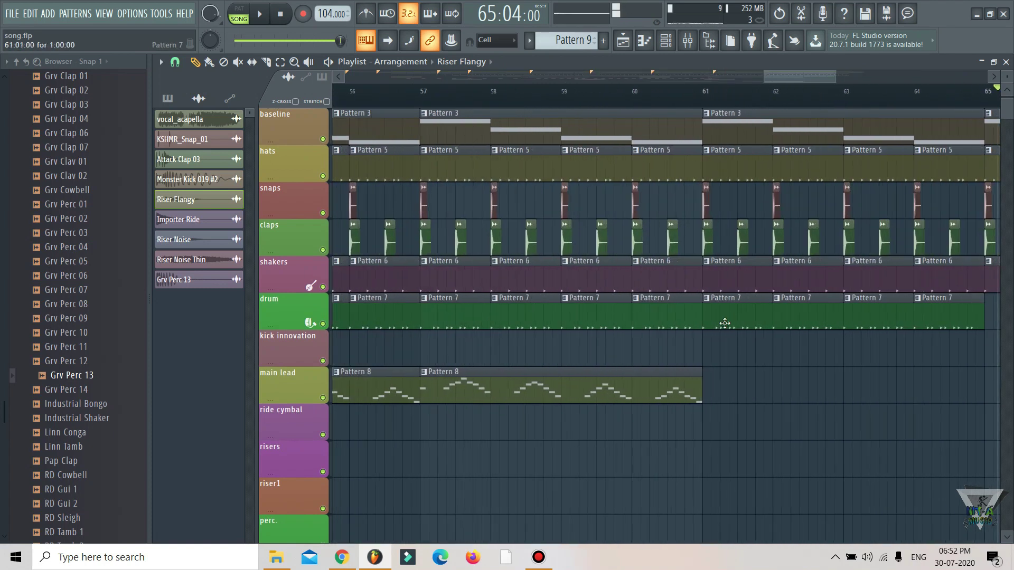
mouse_move(706, 354)
mouse_down()
mouse_move(696, 348)
mouse_move(720, 346)
mouse_move(700, 346)
mouse_up()
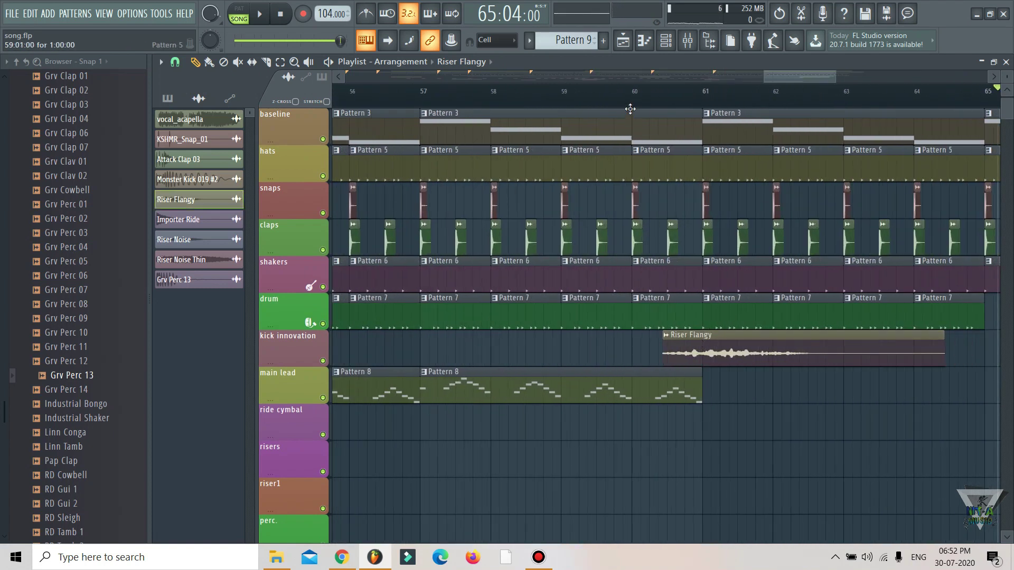
Step: Play the riser from near the end of bar 59 and move the new Riser Flangy clip to start at bar 63
click(618, 95)
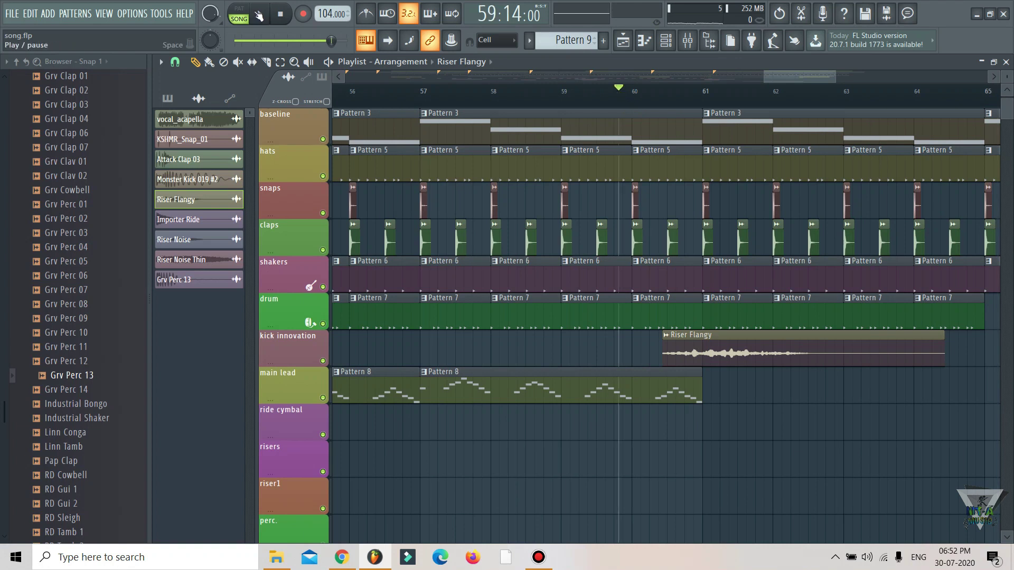
key(space)
scroll(565, 103, down, 1)
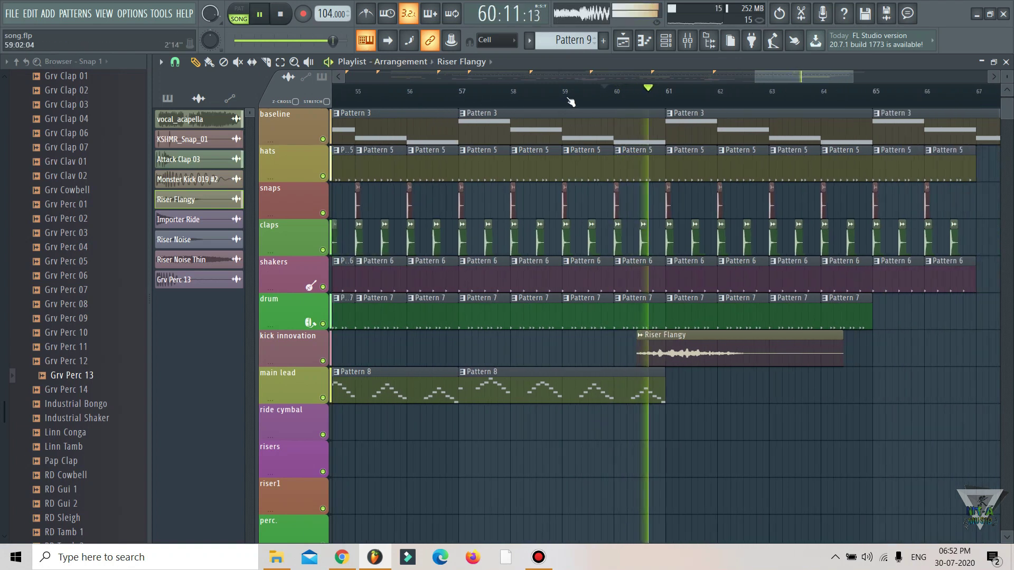
key(space)
drag(660, 350, 793, 346)
Step: Play the ending from about bar 62 with the moved riser, stop playback and view the whole arrangement
key(space)
click(729, 91)
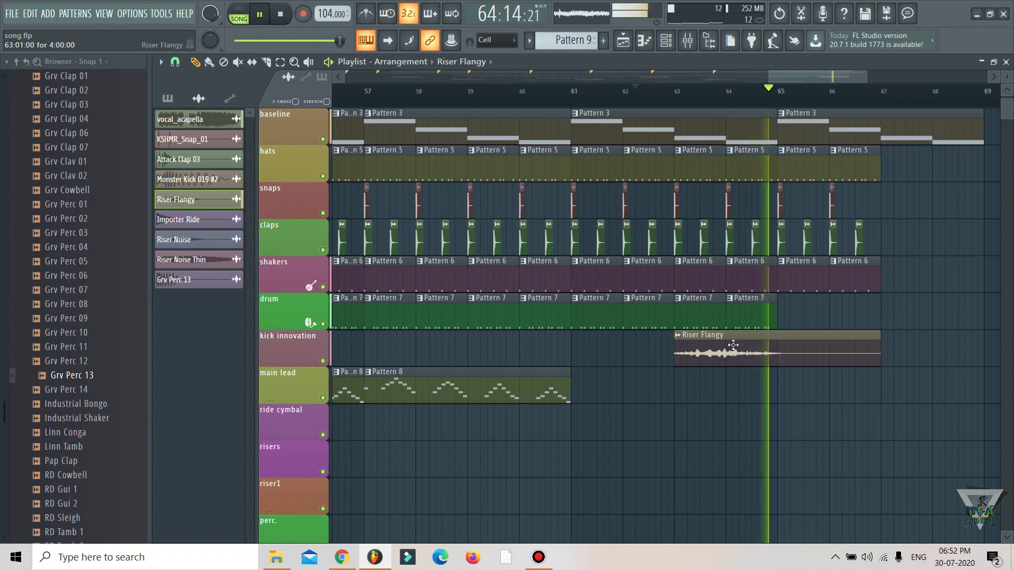
scroll(725, 95, down, 8)
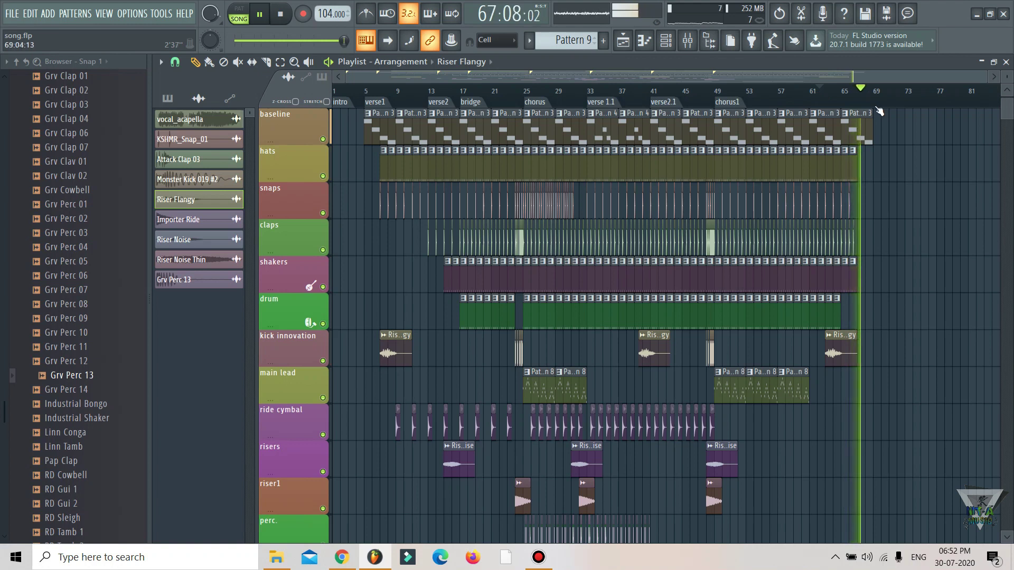
scroll(879, 94, up, 2)
scroll(880, 94, up, 3)
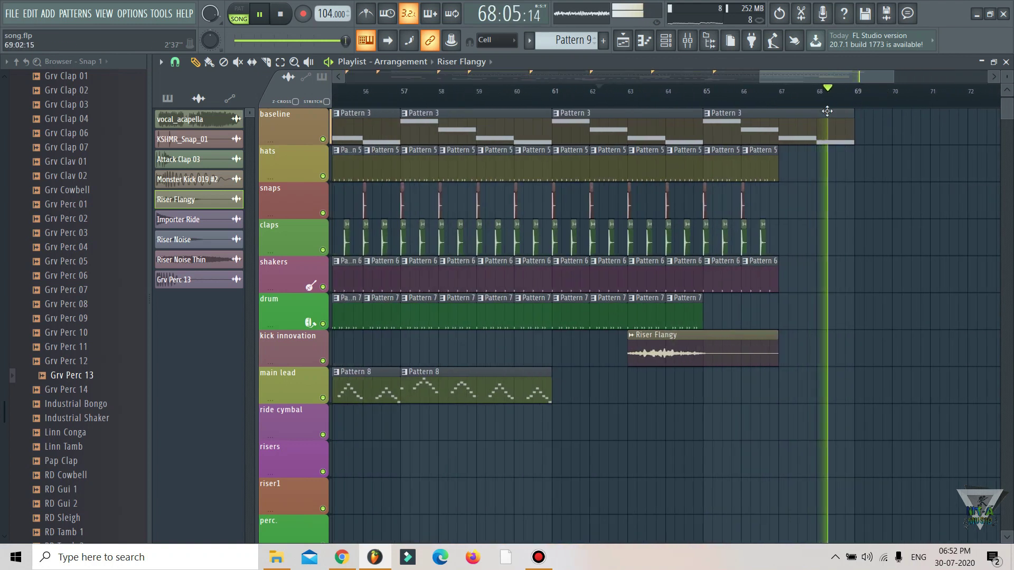
key(space)
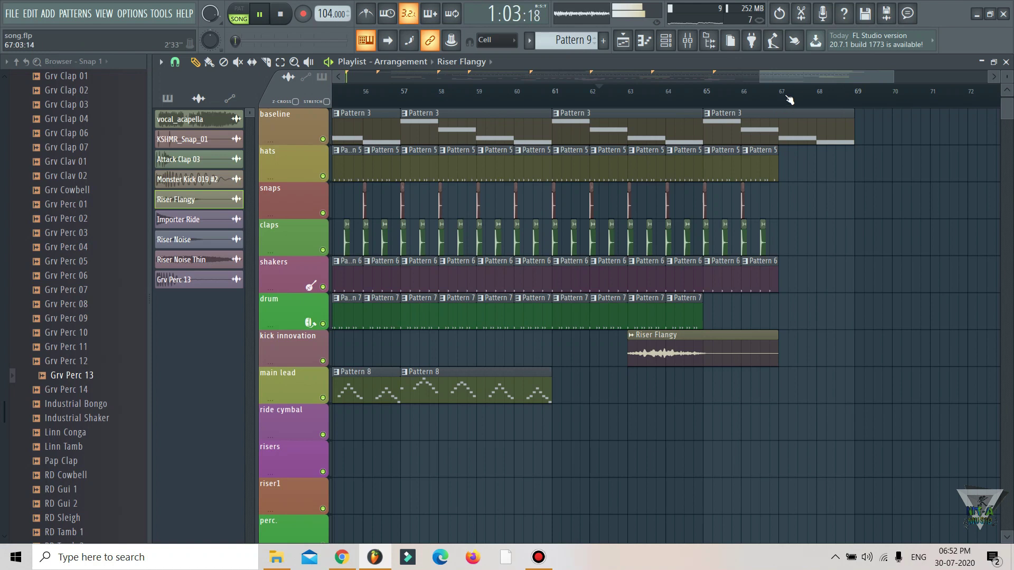
scroll(786, 97, down, 5)
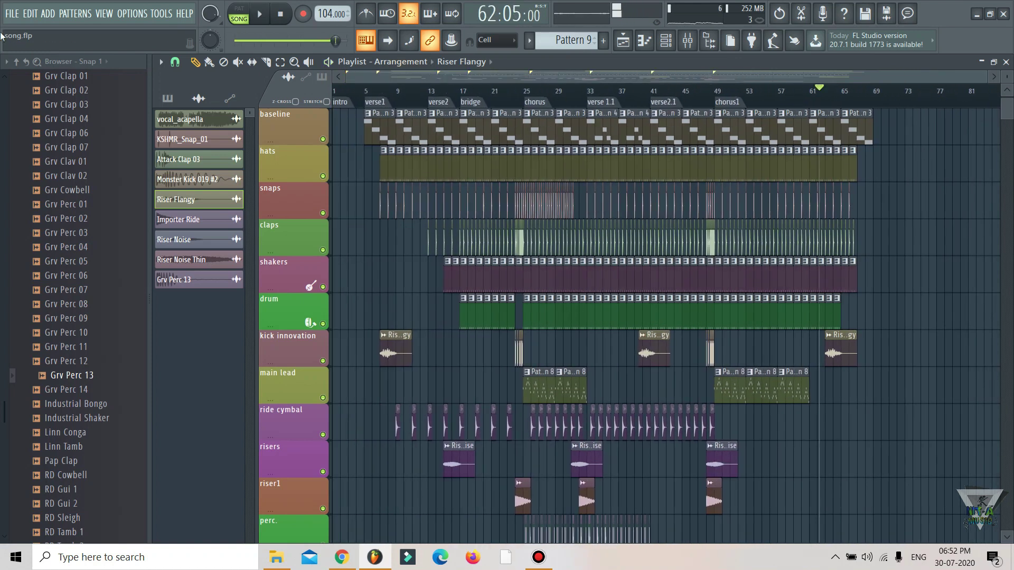
Step: Return the playhead to the start of the song and examine all tracks from vocal down to lead 2
click(16, 19)
scroll(458, 91, up, 1)
scroll(457, 90, down, 1)
click(280, 14)
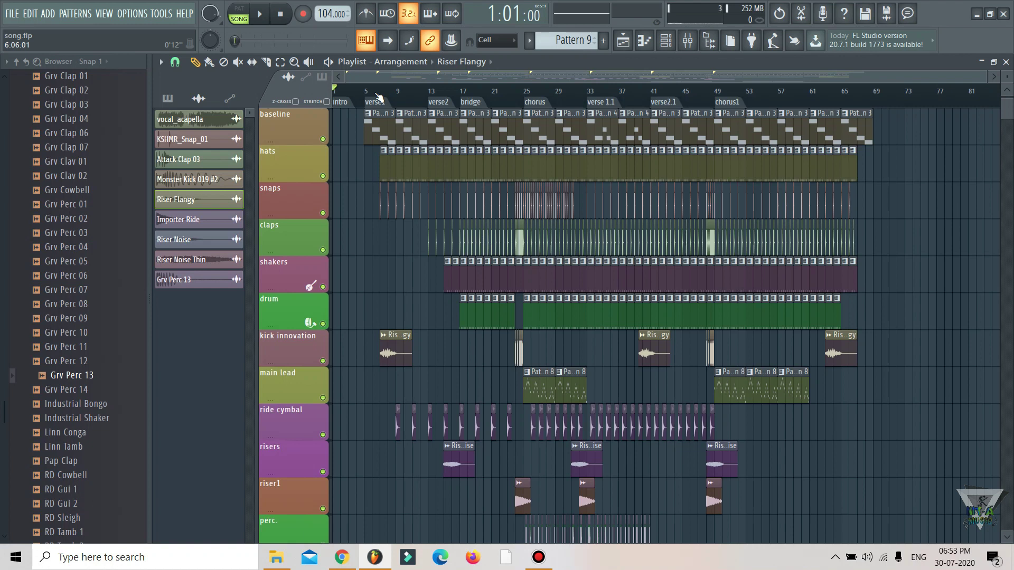
scroll(938, 147, up, 2)
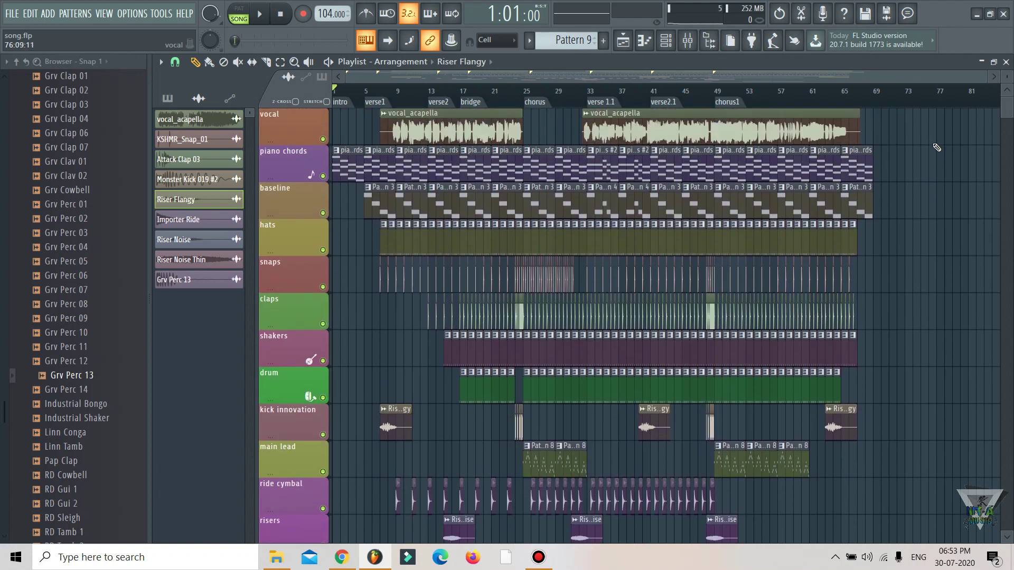
scroll(937, 148, down, 4)
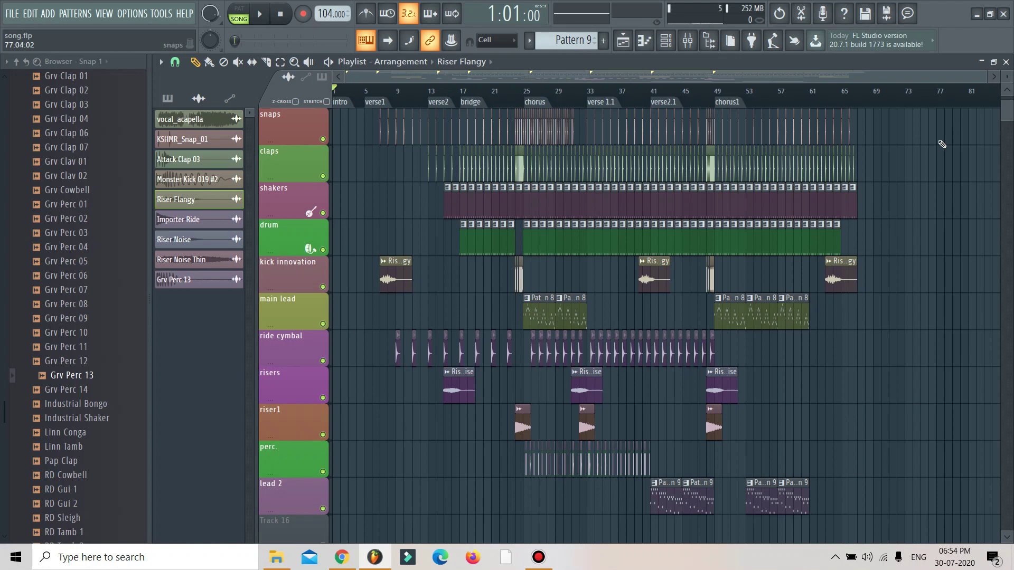
scroll(942, 144, up, 4)
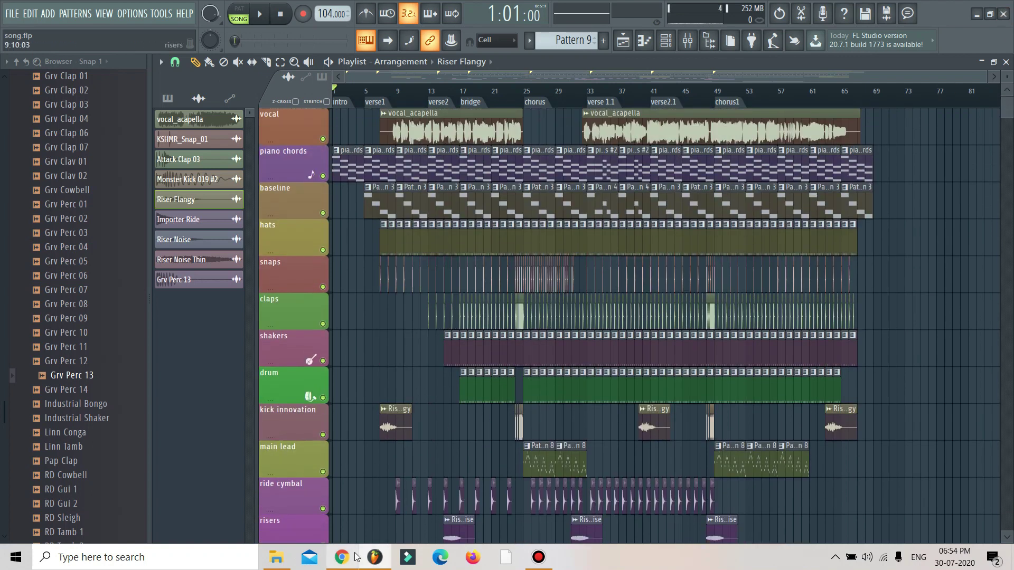
Step: Switch to Firefox, maximize its window and search for yt to get to YouTube
mouse_move(356, 558)
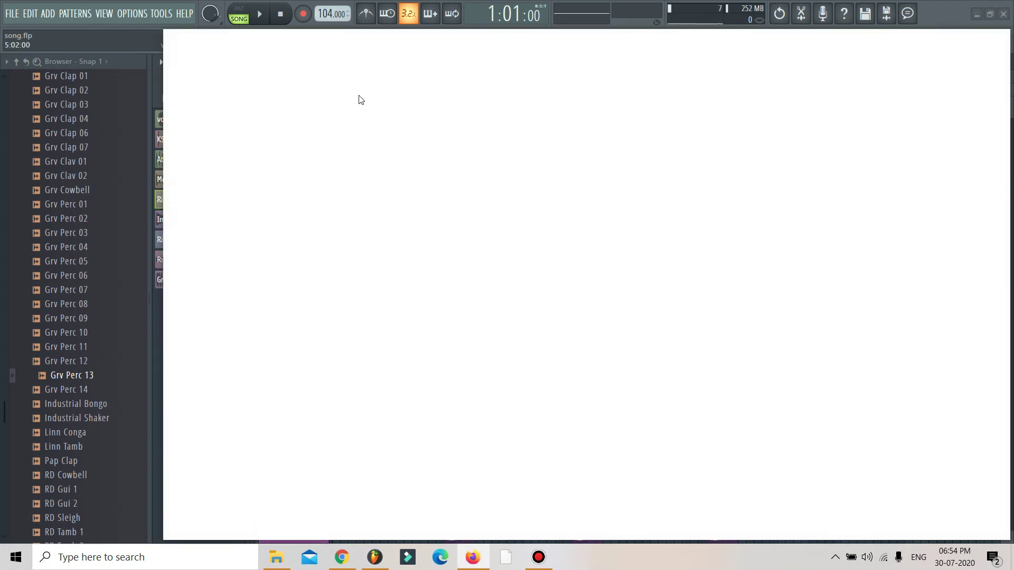
text(yt)
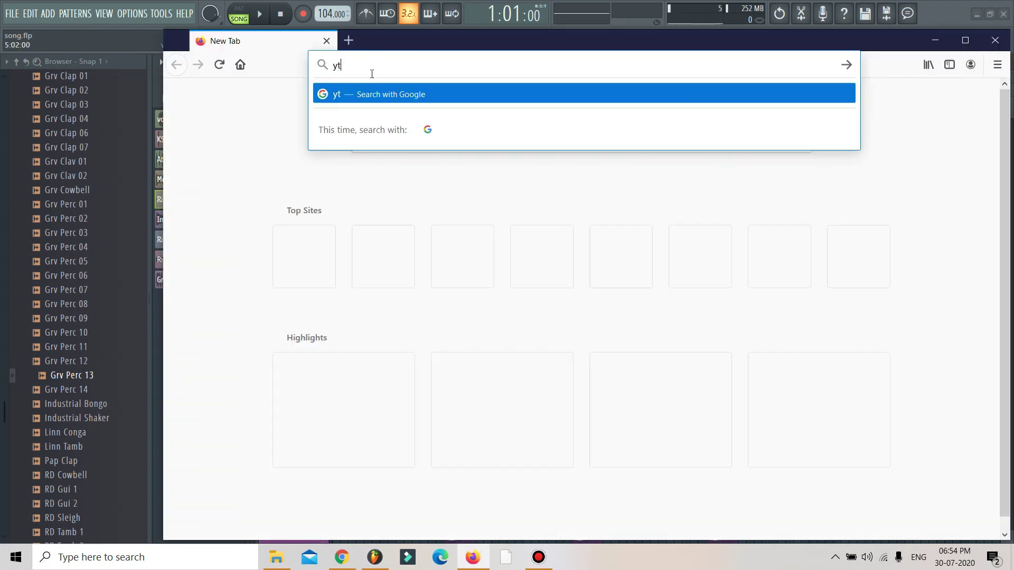
key(Return)
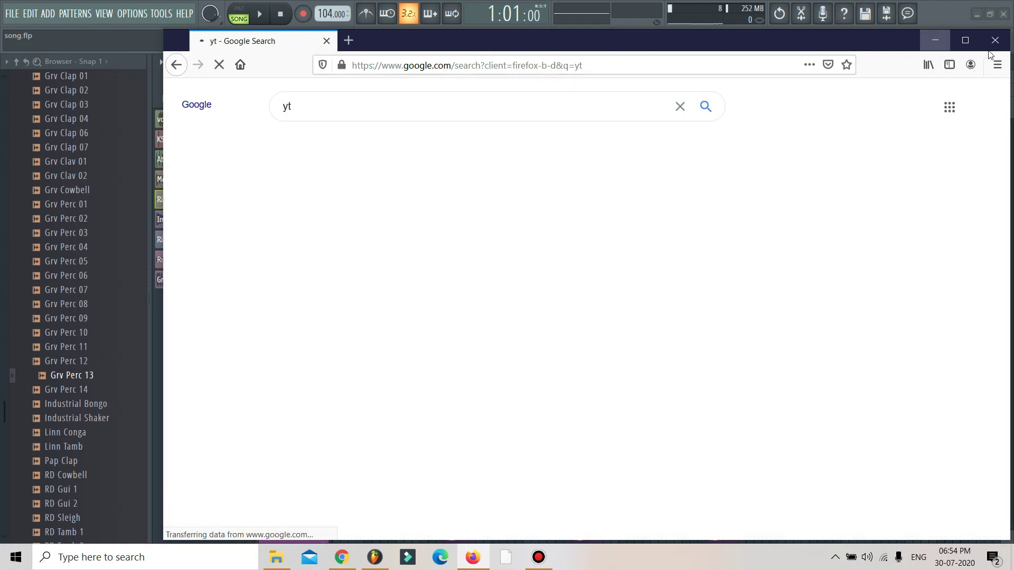
double_click(481, 48)
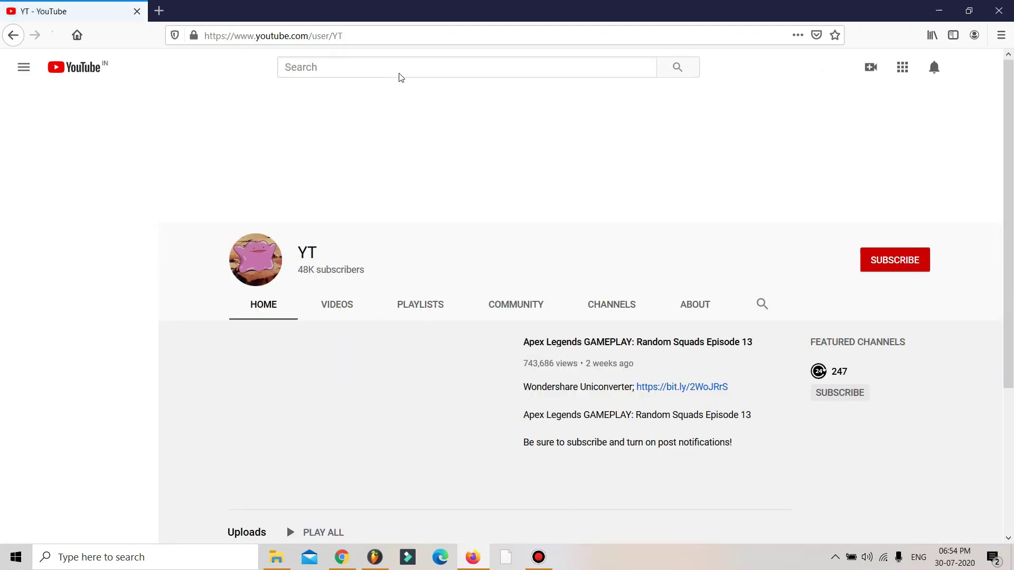
Step: Search YouTube for nit-a music and open the video Jung Karo Na | Nit-A | Latest Song 2020
click(399, 72)
text(nit)
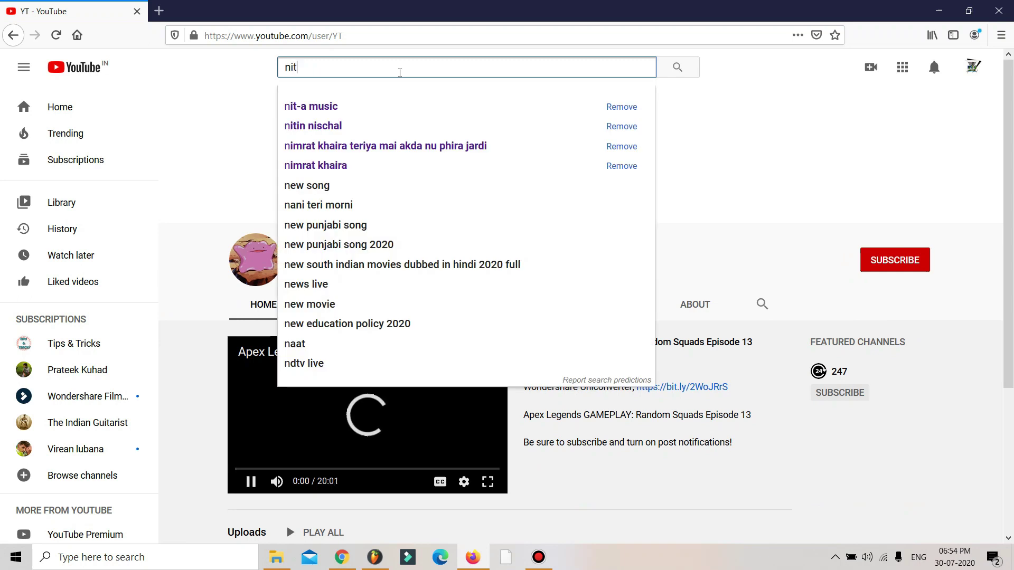
text(-a)
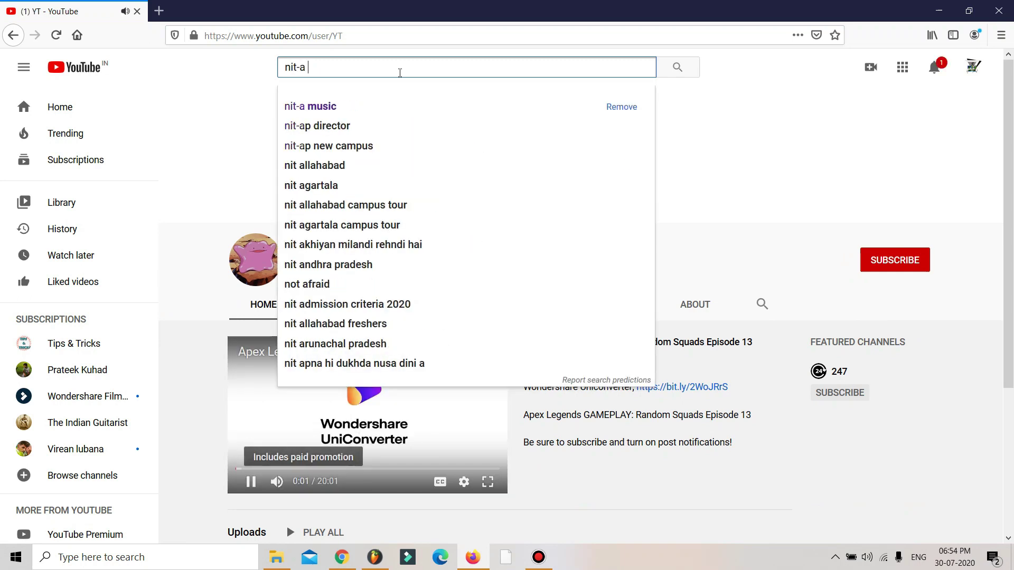
click(250, 481)
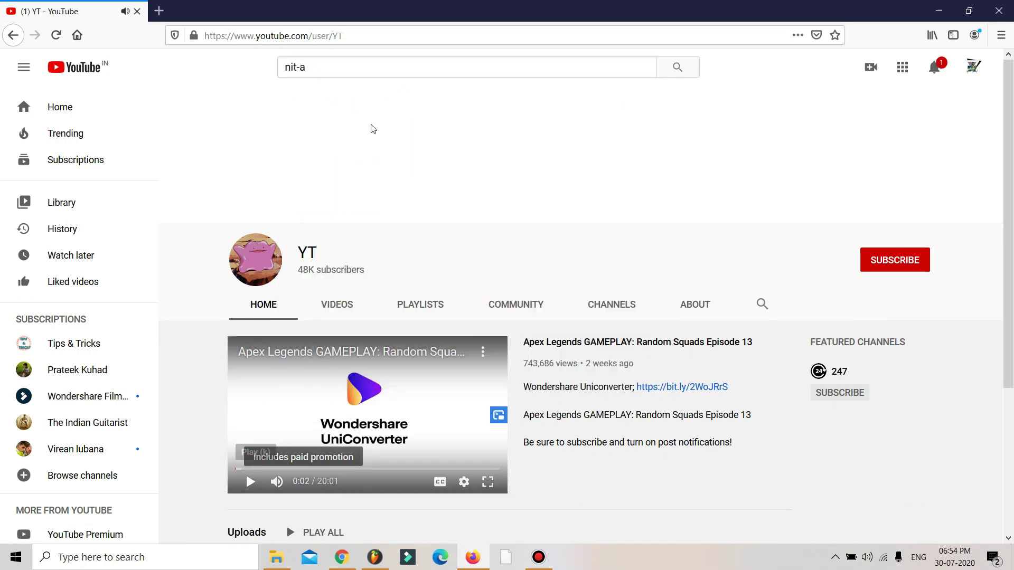
click(337, 71)
key(Down)
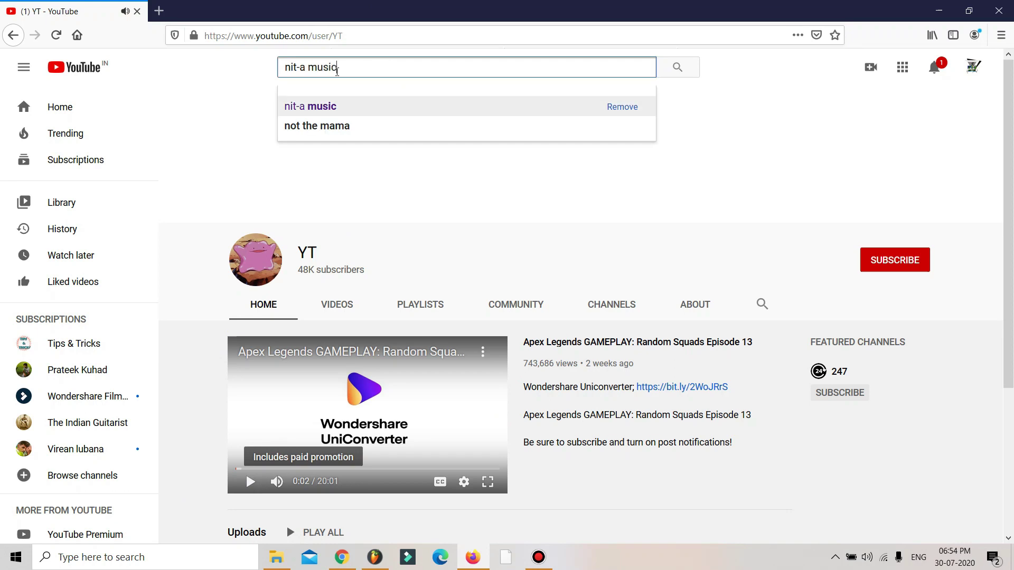
key(Return)
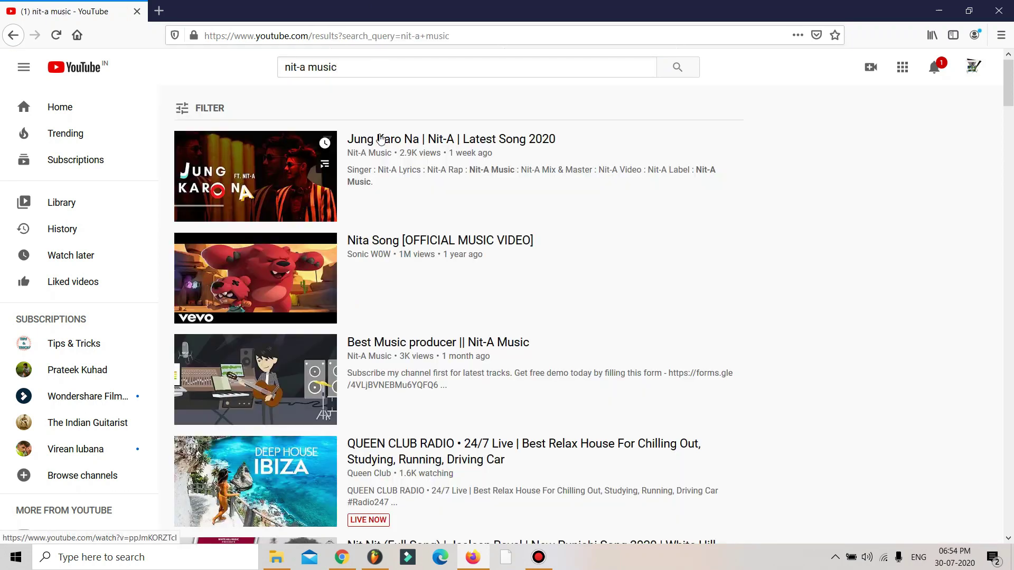
click(384, 140)
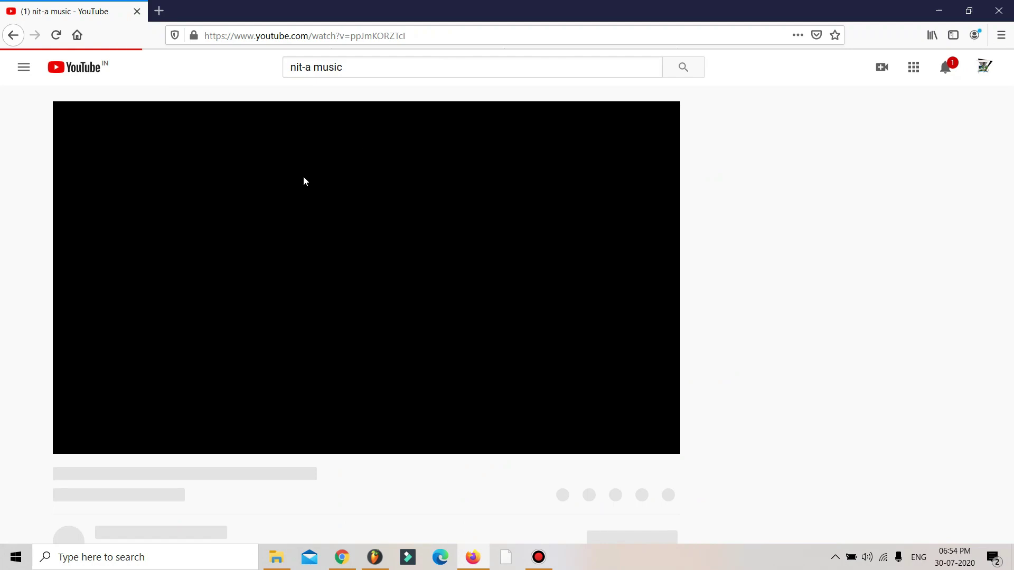
Step: Pause the Jung Karo Na video and expand its description to view the full song credits
click(70, 333)
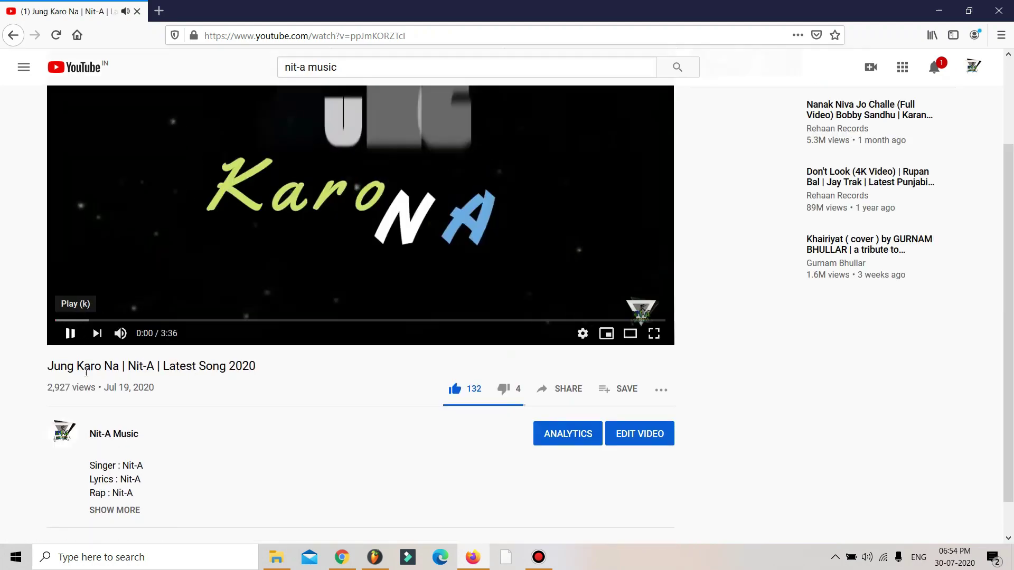
scroll(105, 374, down, 3)
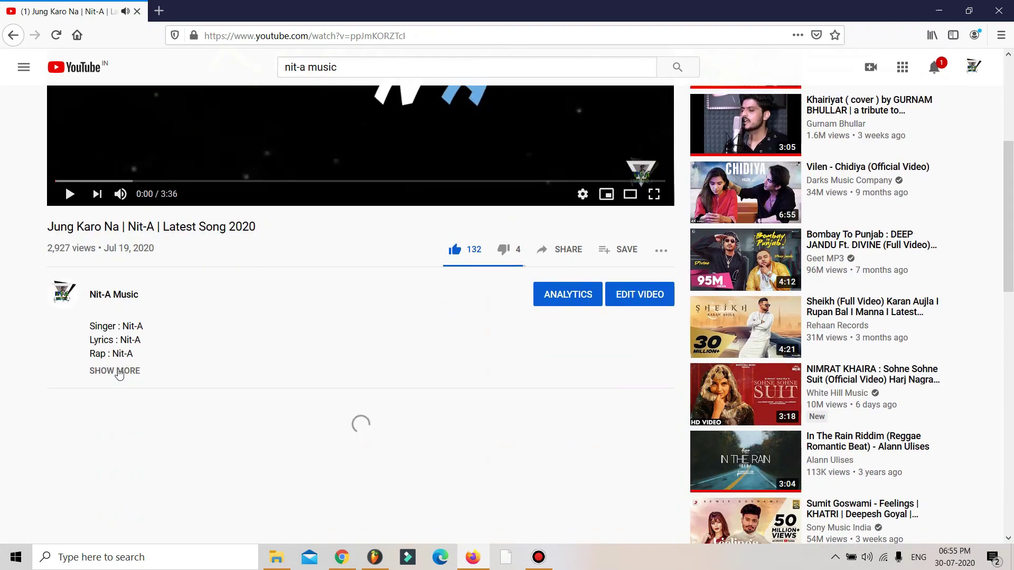
click(133, 331)
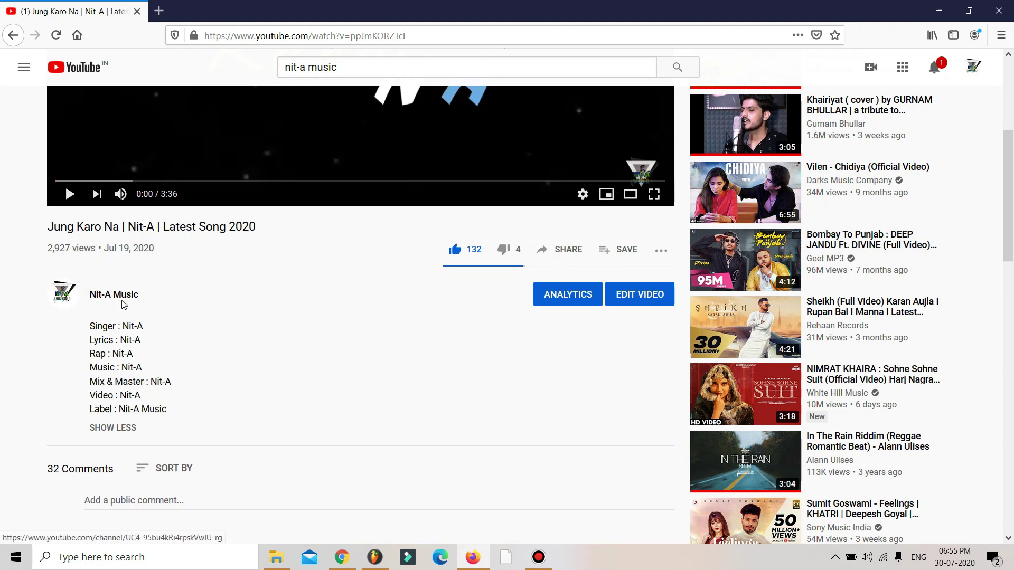
scroll(220, 349, down, 2)
scroll(217, 347, up, 7)
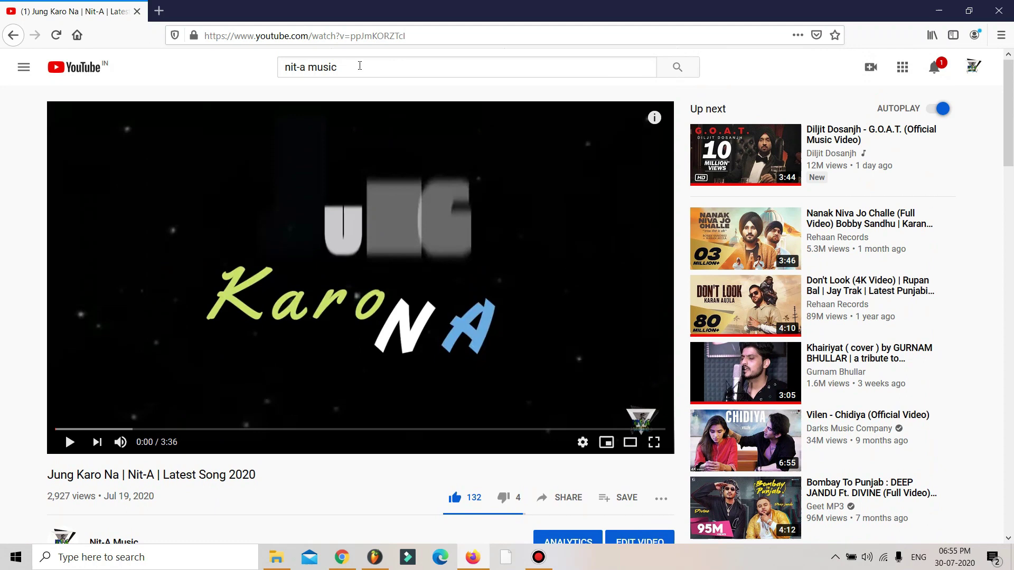
Step: Search YouTube for the indian guitarist and open The Indian Guitarist channel
drag(360, 65, 225, 71)
text(the)
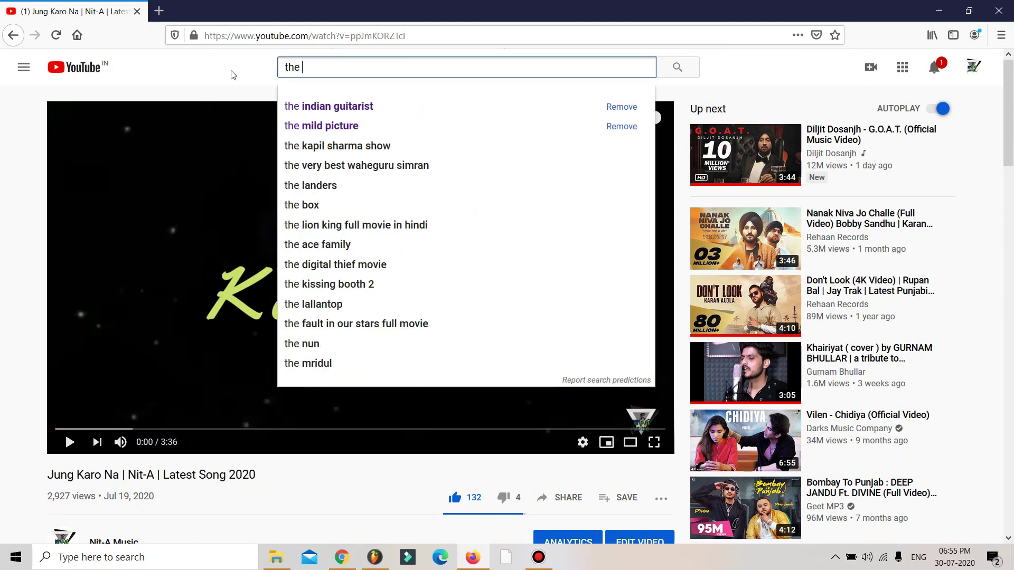
key(Down)
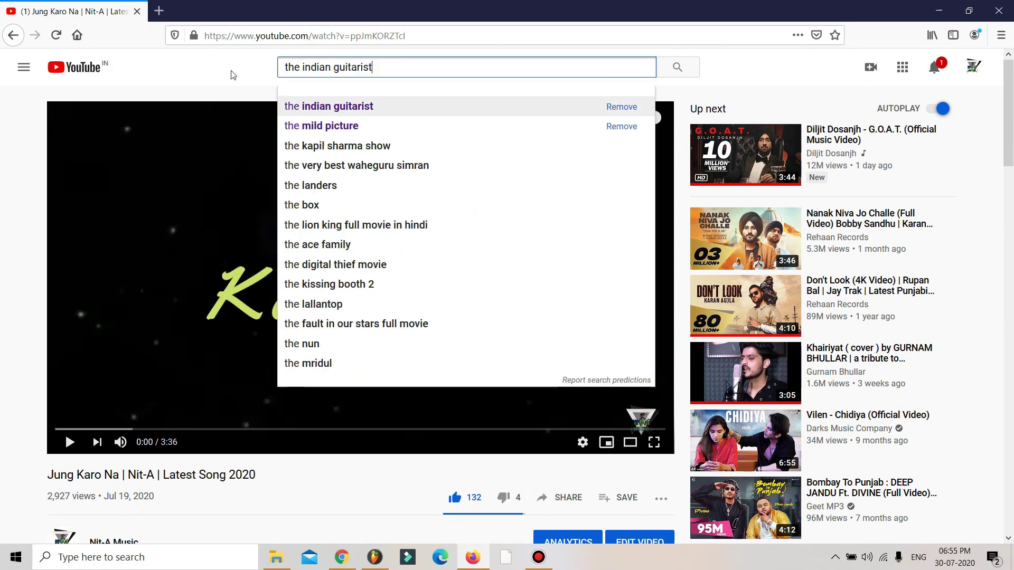
key(Return)
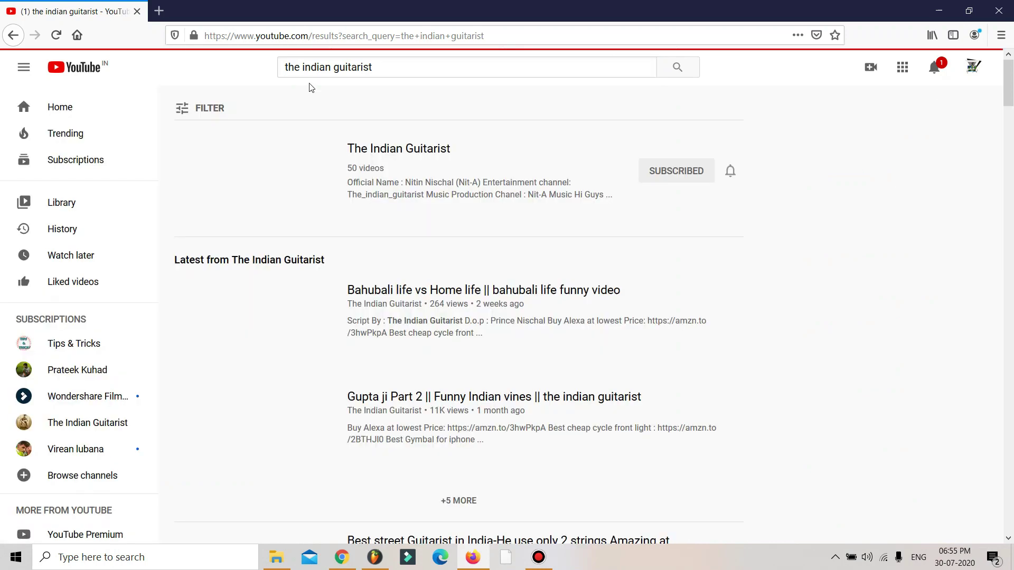
click(396, 150)
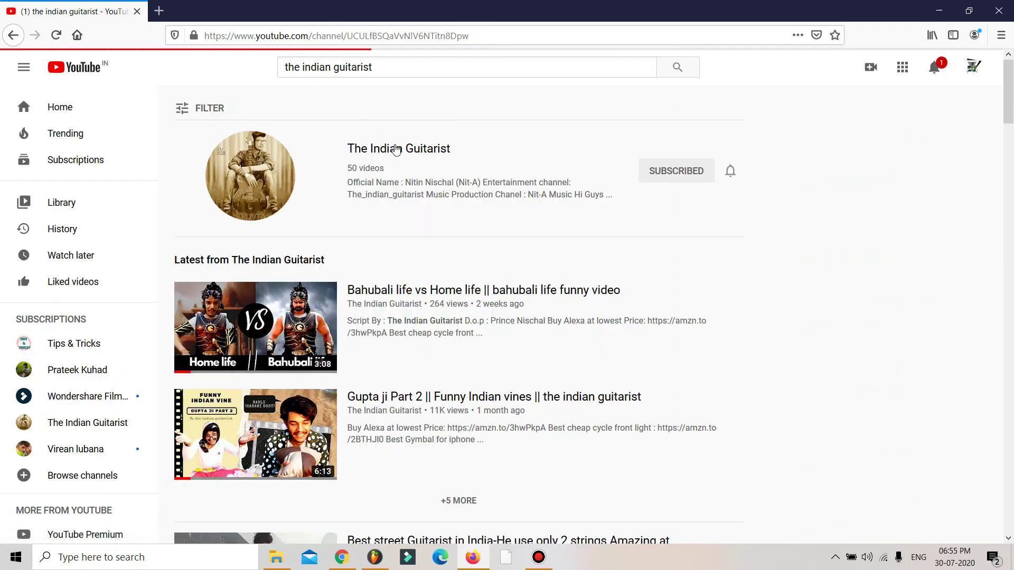
Step: Show the channel's uploaded videos and look through the list, returning towards the channel banner
click(336, 303)
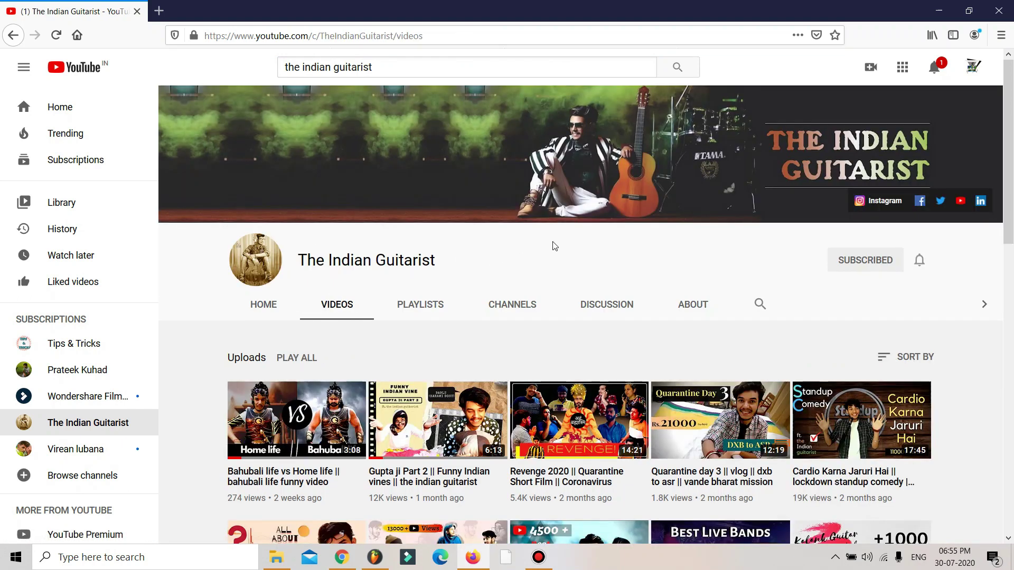
scroll(577, 241, down, 2)
scroll(577, 242, down, 2)
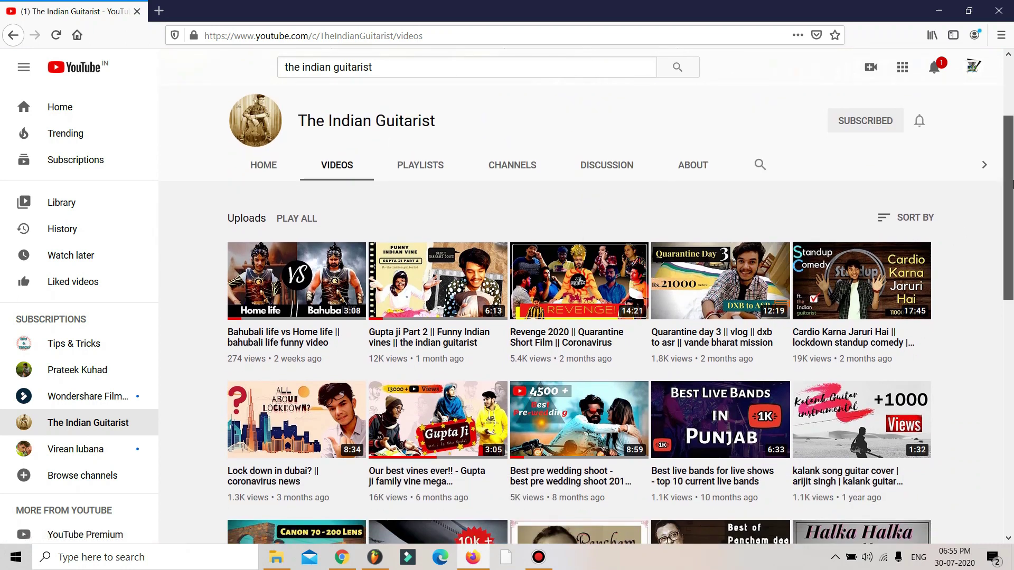
scroll(1012, 191, down, 1)
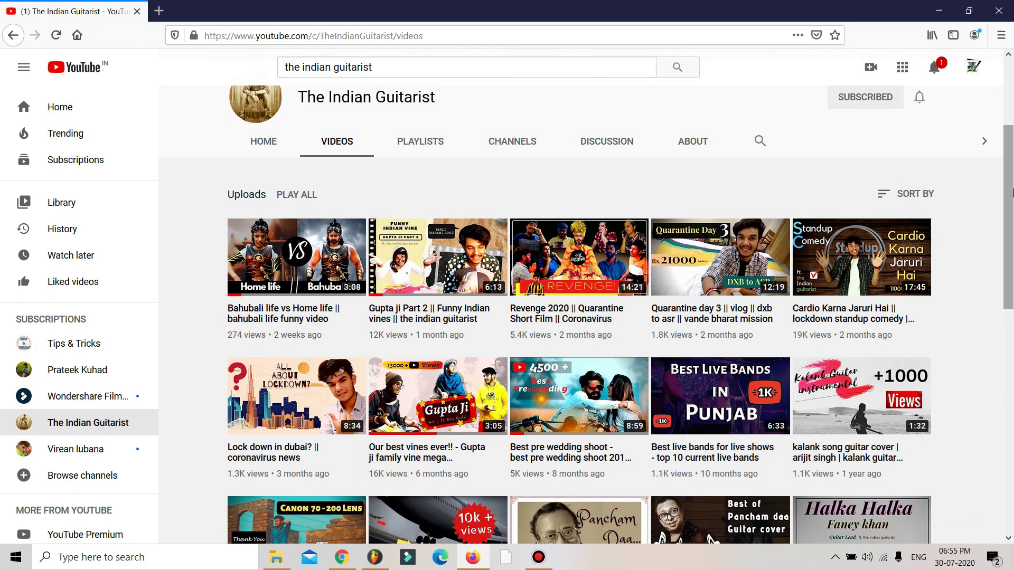
scroll(1012, 192, down, 1)
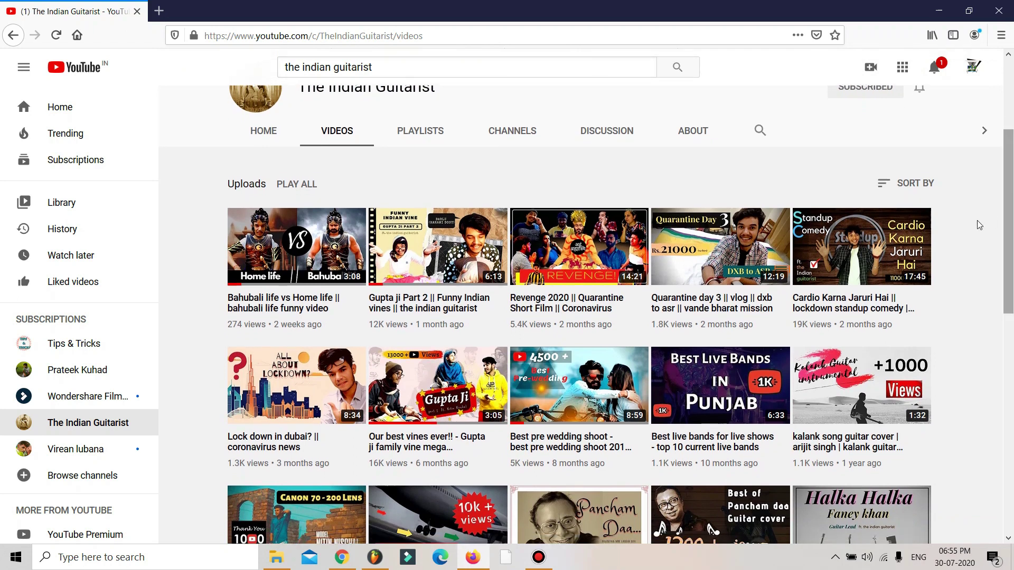
scroll(1013, 206, up, 2)
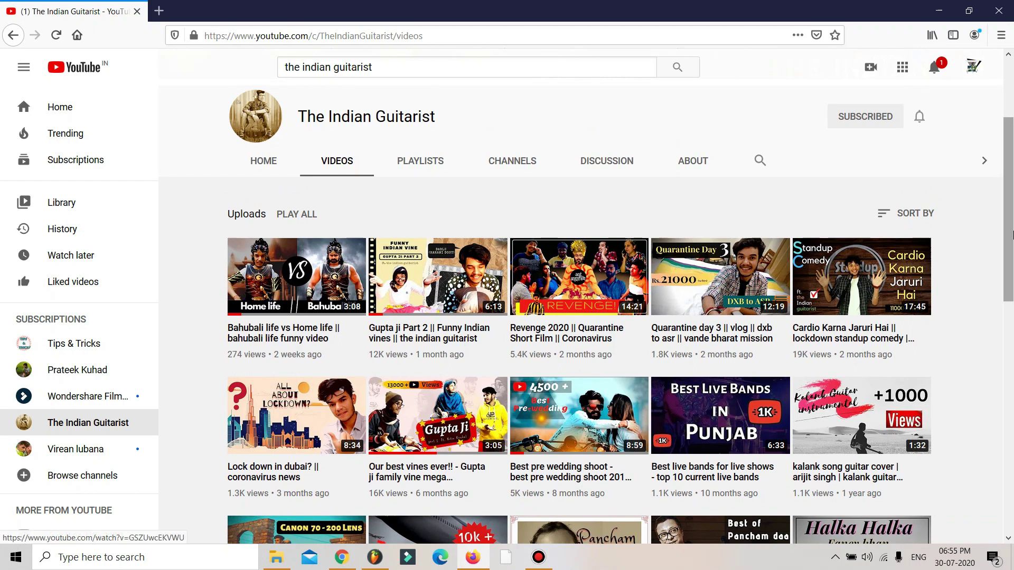
scroll(1012, 227, up, 2)
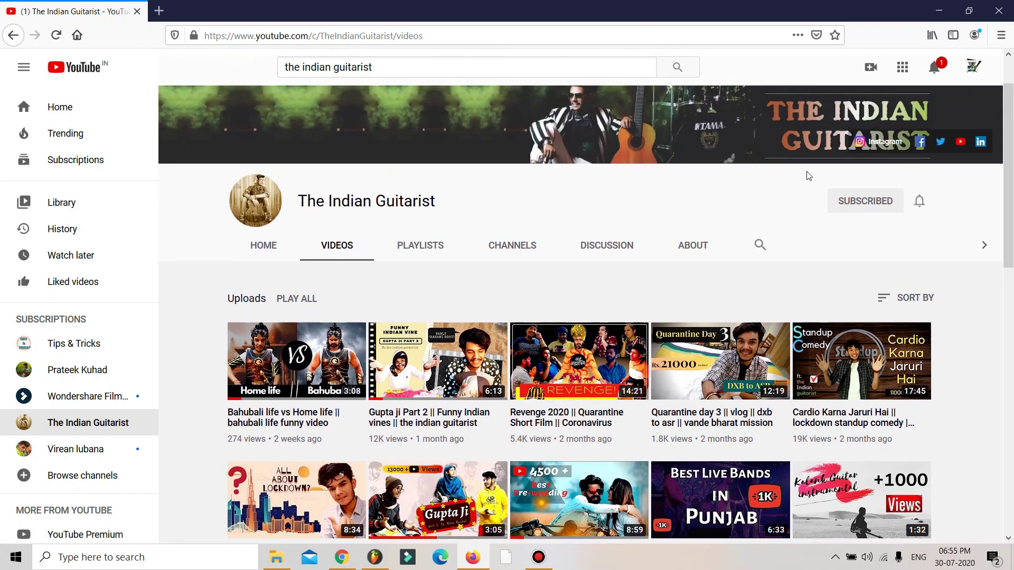